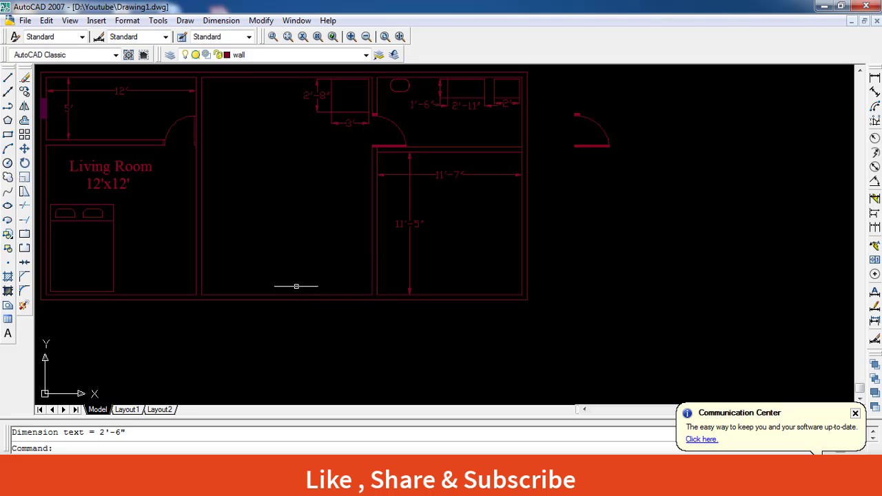
Step: Pan the view away from the floor plan until empty model space fills the screen
{"action": "middle_click_drag", "start_coordinate": [275, 236], "coordinate": [302, 388]}
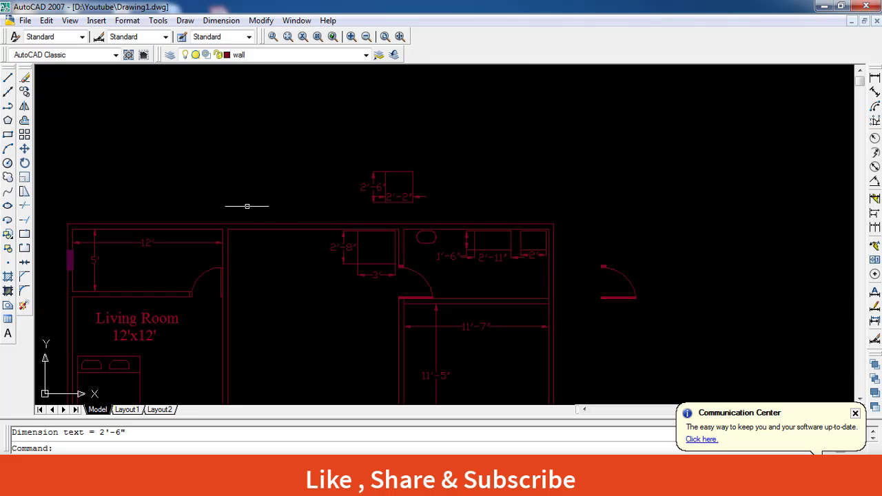
{"action": "middle_click_drag", "start_coordinate": [247, 206], "coordinate": [397, 321]}
{"action": "middle_click_drag", "start_coordinate": [289, 283], "coordinate": [398, 325]}
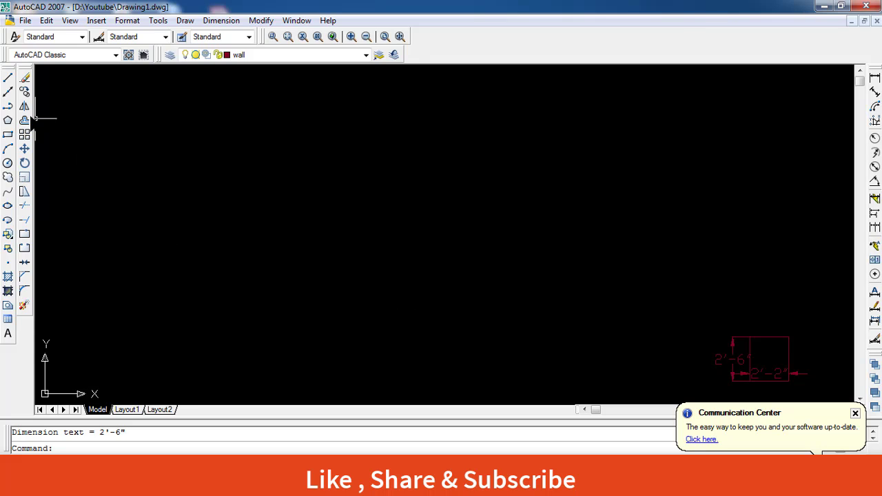
Step: Start a polyline with its first point in the empty area beside the floor plan
{"action": "left_click", "coordinate": [8, 107]}
{"action": "left_click", "coordinate": [197, 310]}
{"action": "type", "text": "2"}
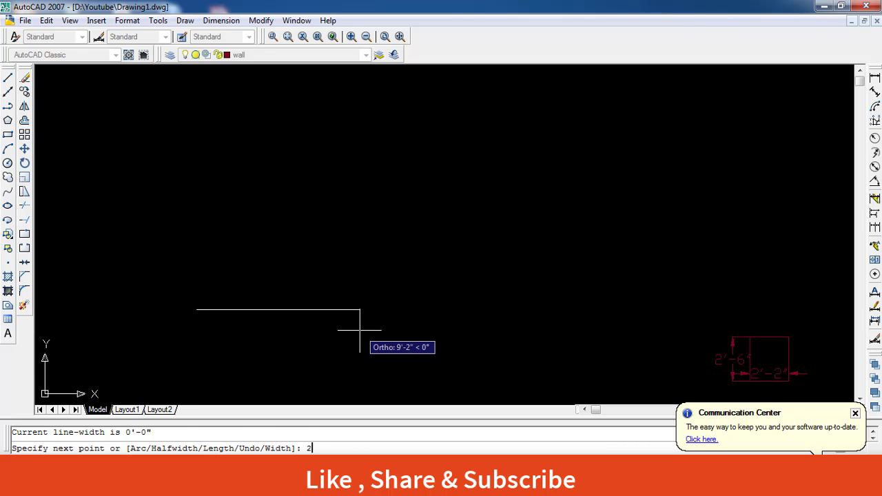
Step: Restart the polyline and draw a 2' horizontal base segment
{"action": "key", "text": "Return"}
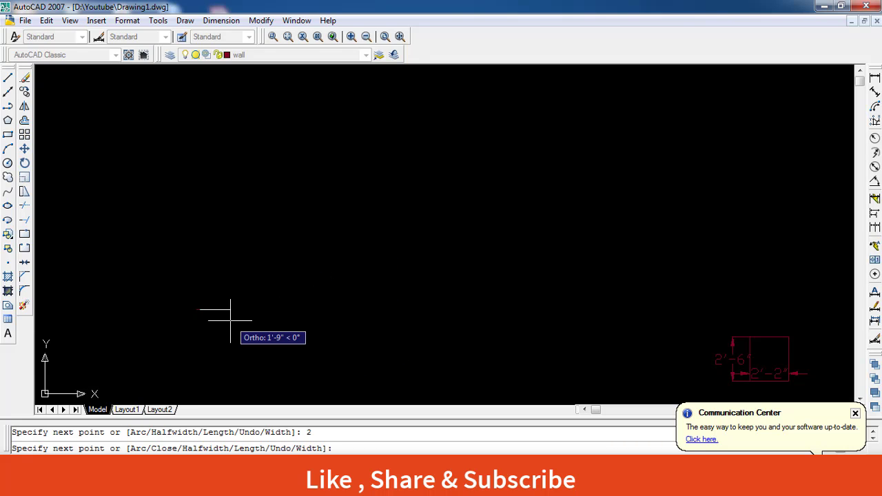
{"action": "key", "text": "Escape"}
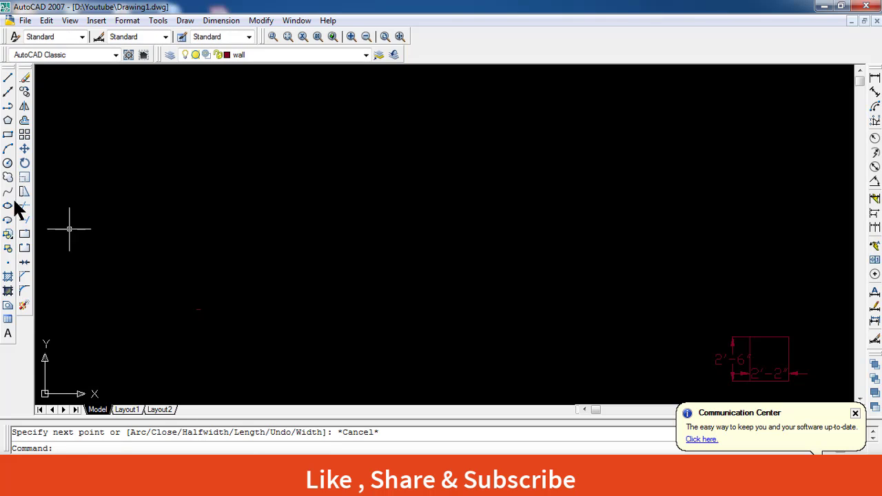
{"action": "left_click", "coordinate": [7, 105]}
{"action": "left_click", "coordinate": [241, 243]}
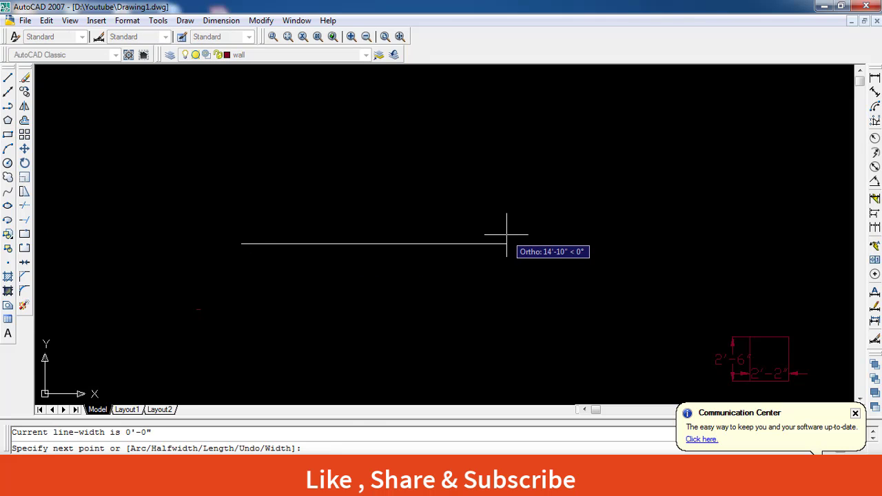
{"action": "type", "text": "2'"}
{"action": "key", "text": "Return"}
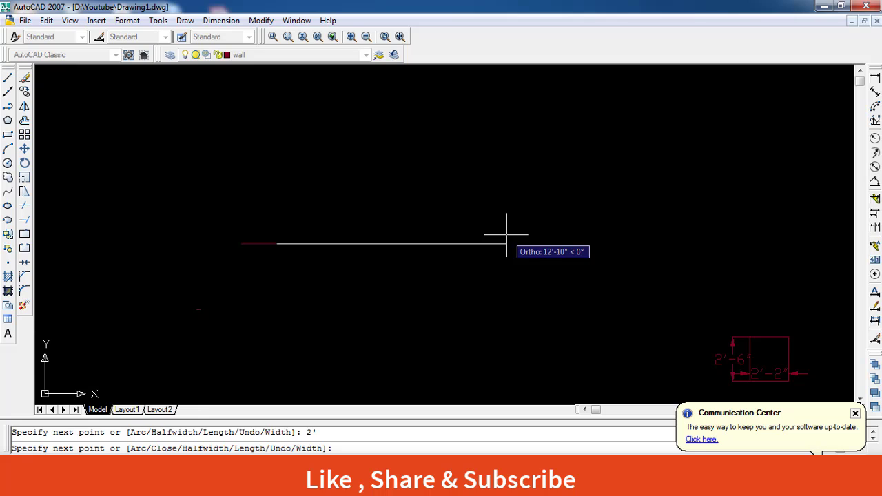
Step: Extend the base line by 2 inches, discard a stray polyline, and begin dimensioning it
{"action": "scroll", "coordinate": [451, 244], "scroll_direction": "up", "scroll_amount": 5}
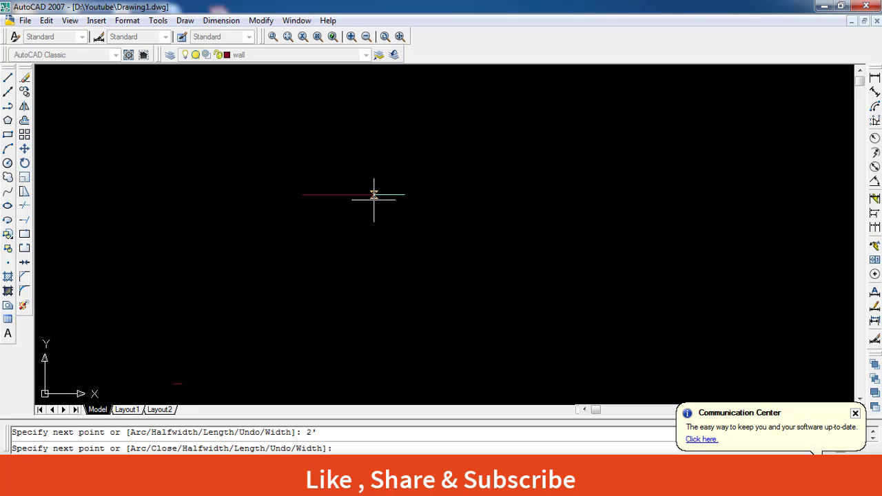
{"action": "scroll", "coordinate": [410, 321], "scroll_direction": "up", "scroll_amount": 3}
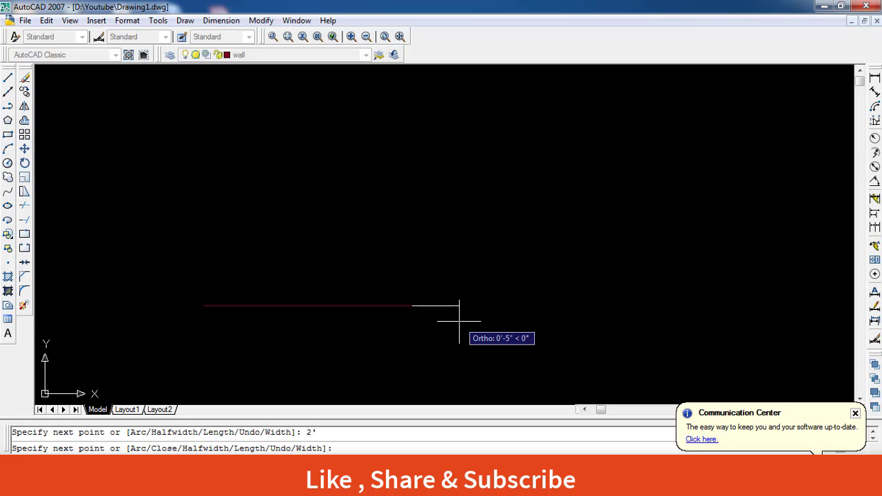
{"action": "type", "text": "2"}
{"action": "key", "text": "Return"}
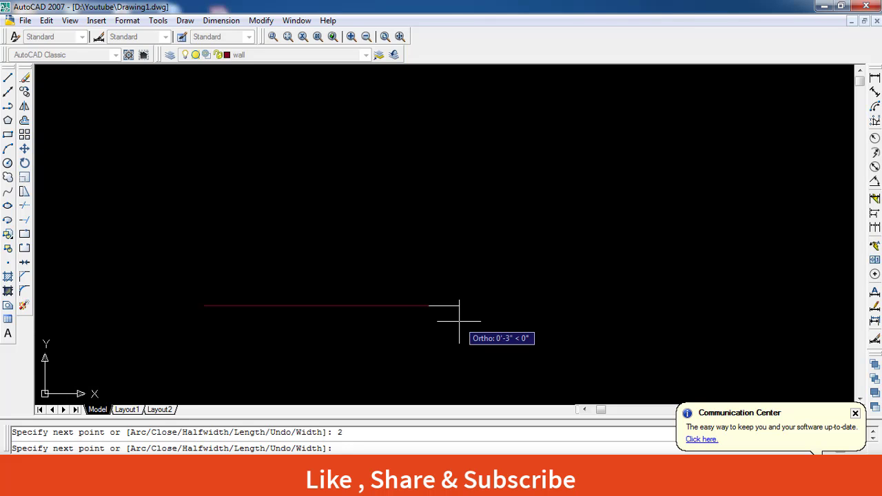
{"action": "key", "text": "Escape"}
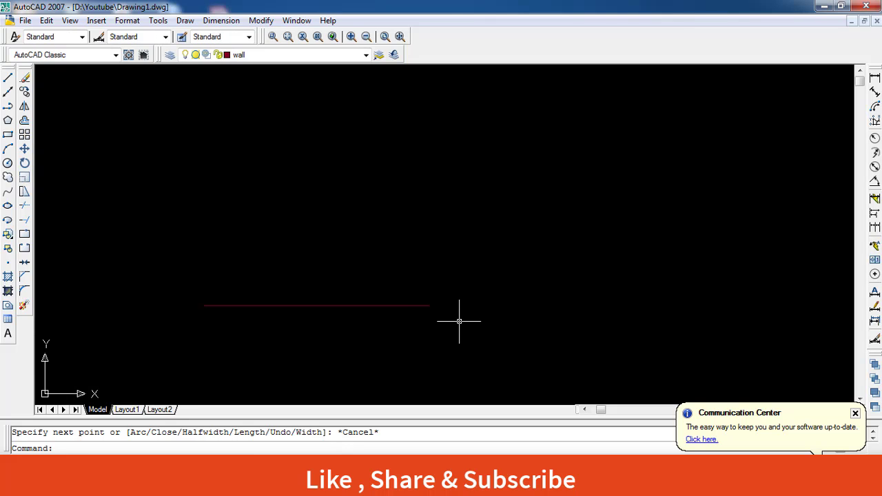
{"action": "key", "text": "Return"}
{"action": "left_click", "coordinate": [203, 306]}
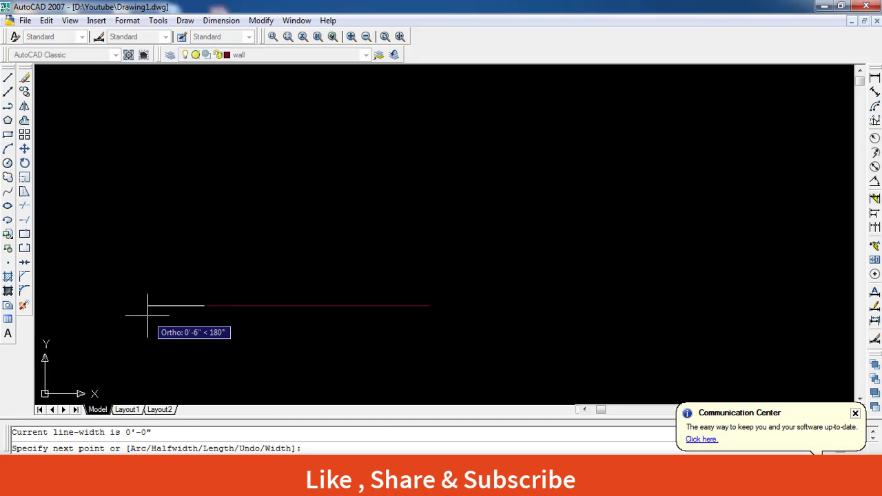
{"action": "type", "text": "2"}
{"action": "key", "text": "Return"}
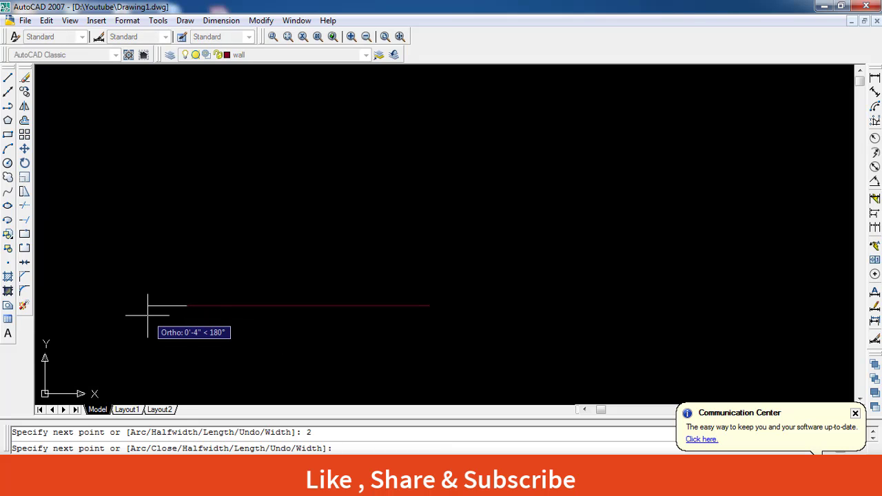
{"action": "key", "text": "Escape"}
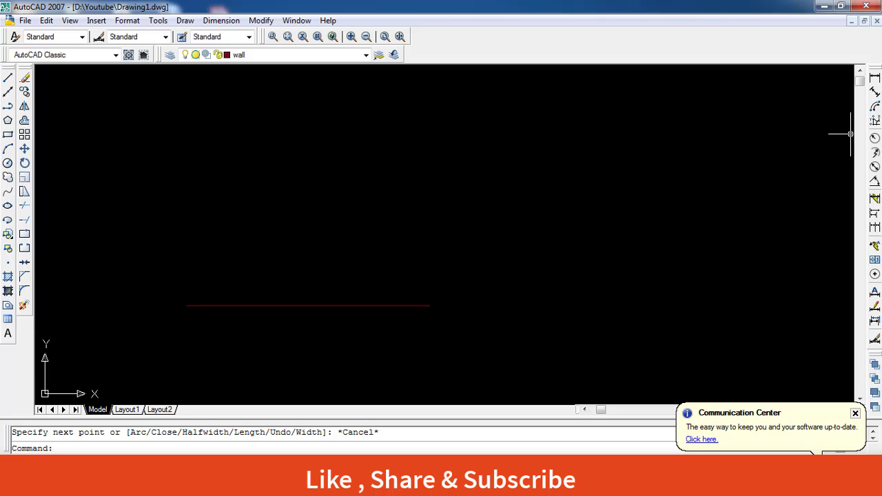
{"action": "left_click", "coordinate": [875, 78]}
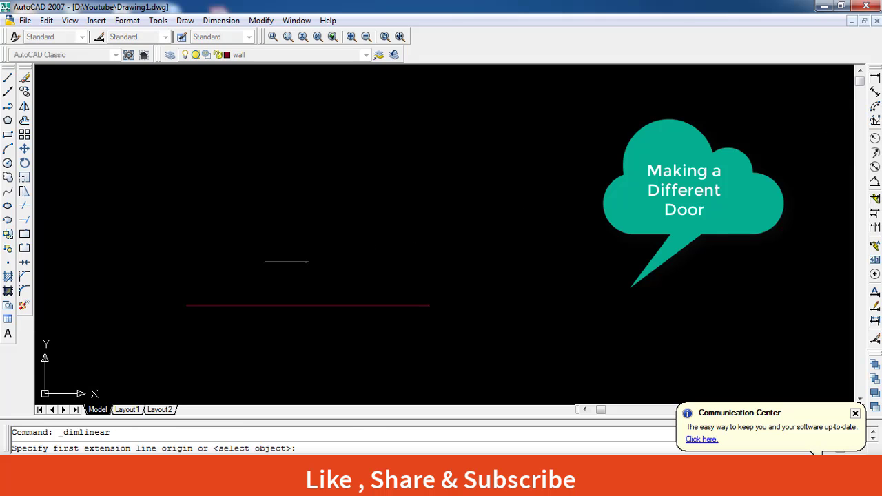
{"action": "left_click", "coordinate": [187, 305]}
{"action": "left_click", "coordinate": [429, 306]}
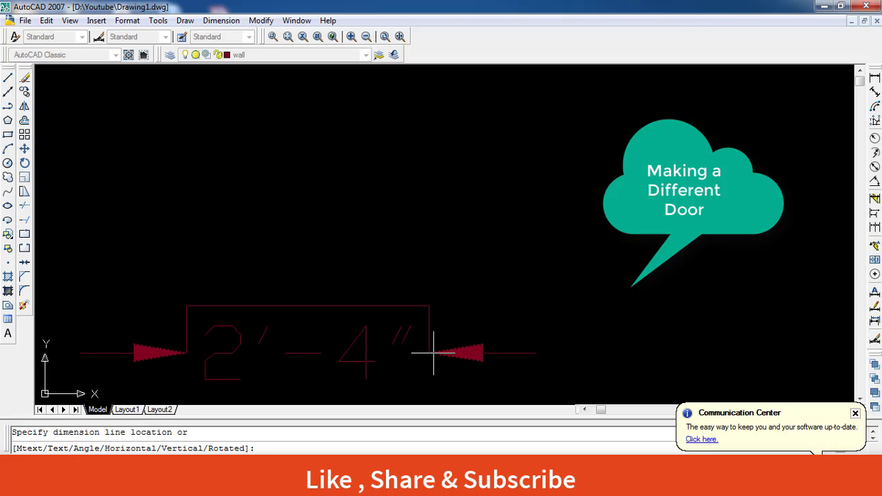
{"action": "middle_click_drag", "start_coordinate": [433, 353], "coordinate": [496, 327]}
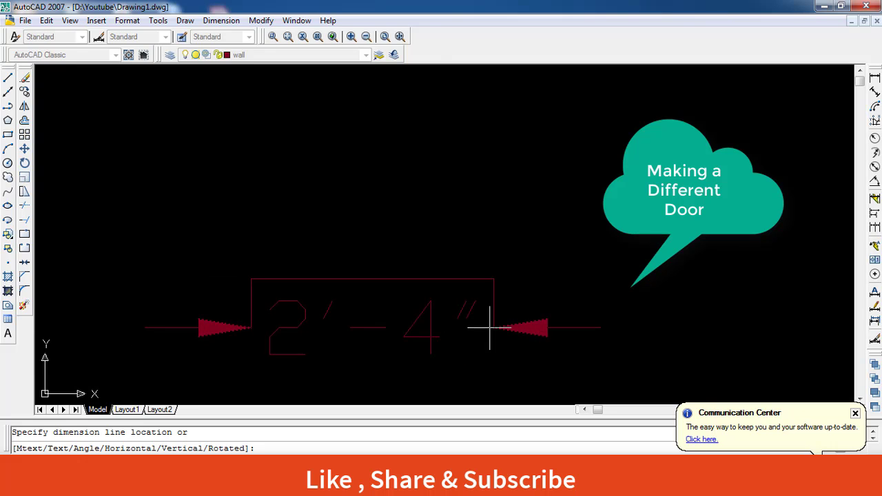
{"action": "key", "text": "Escape"}
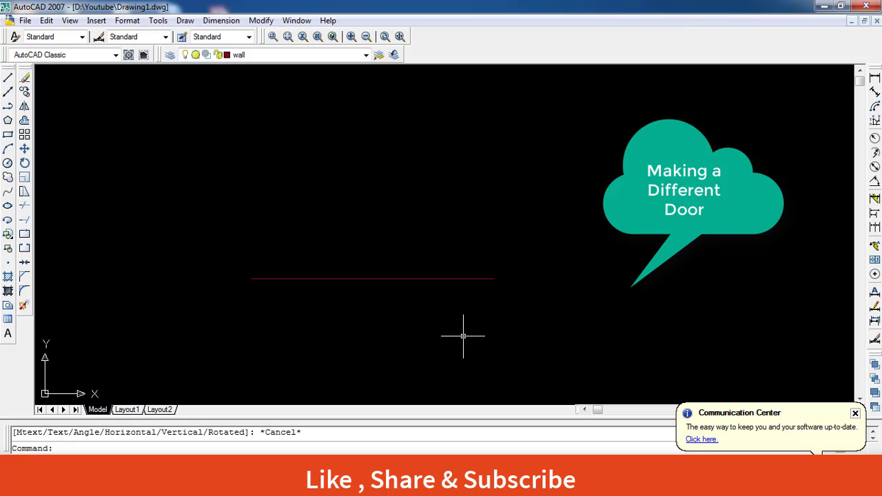
{"action": "scroll", "coordinate": [249, 280], "scroll_direction": "up", "scroll_amount": 4}
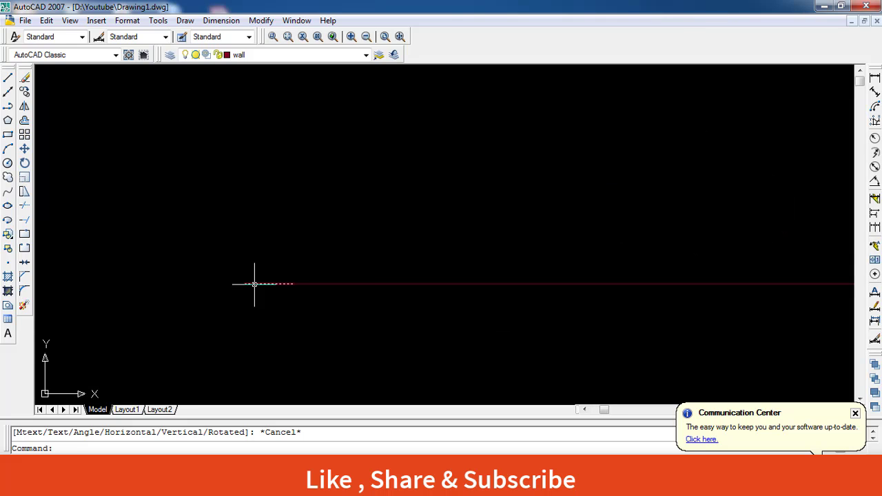
{"action": "scroll", "coordinate": [248, 354], "scroll_direction": "down", "scroll_amount": 3}
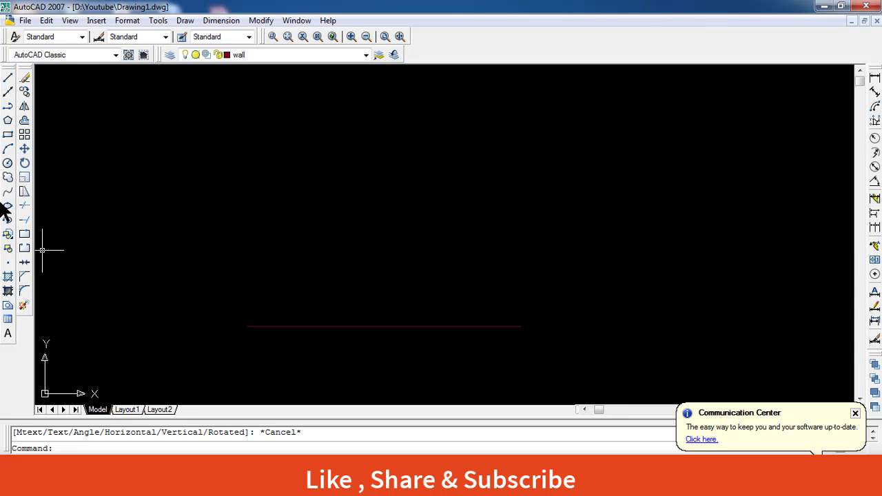
{"action": "left_click", "coordinate": [7, 107]}
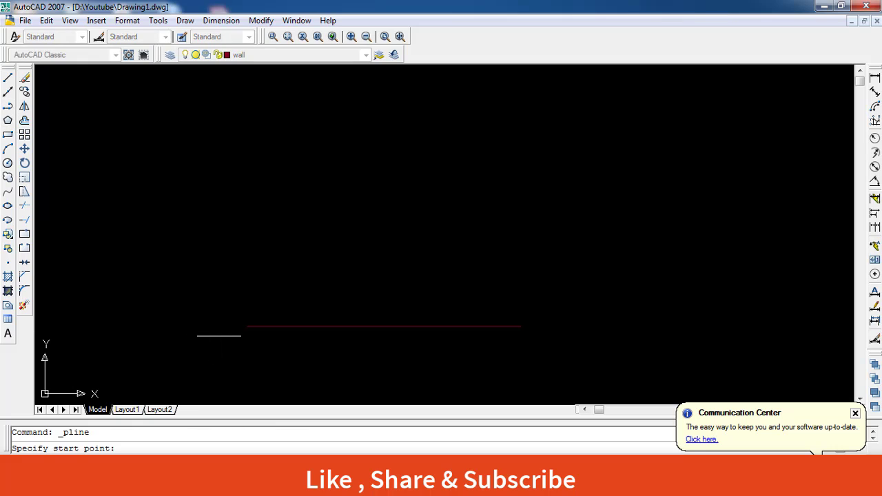
Step: Draw the frame outline up 2 inches and across 2'-4" from the base line's left end
{"action": "left_click", "coordinate": [246, 326]}
{"action": "type", "text": "2"}
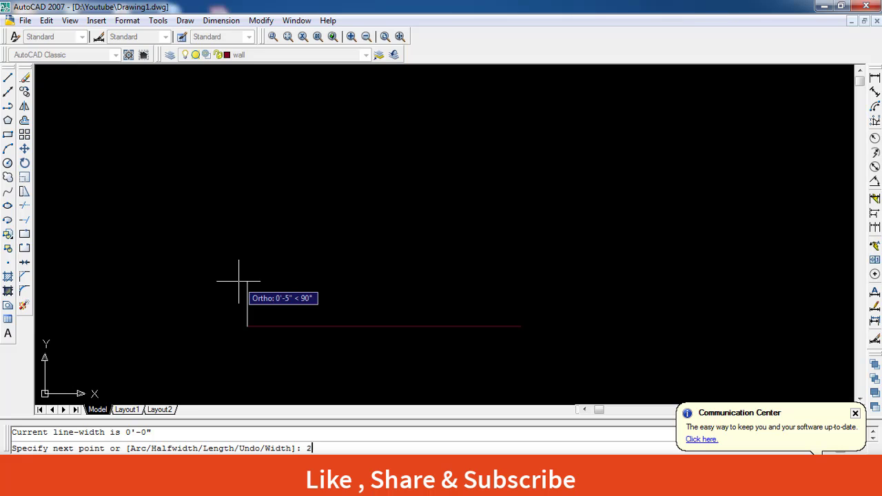
{"action": "key", "text": "Return"}
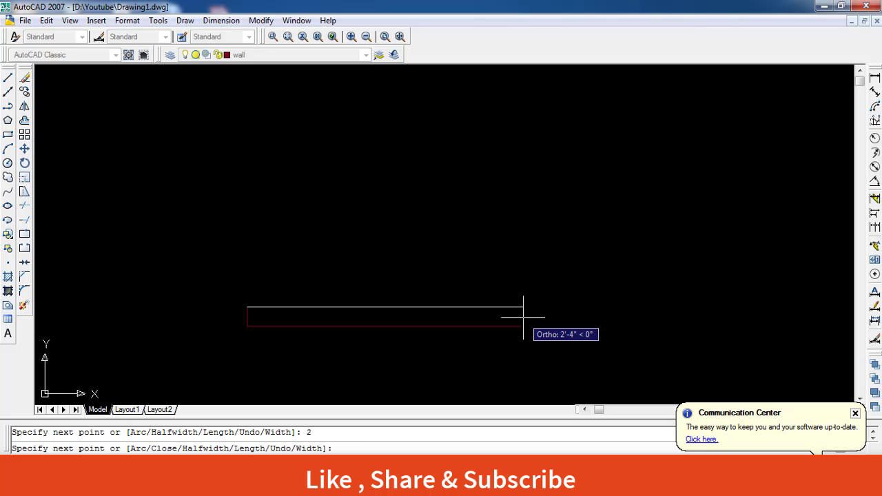
{"action": "type", "text": "'4"}
{"action": "key", "text": "Return"}
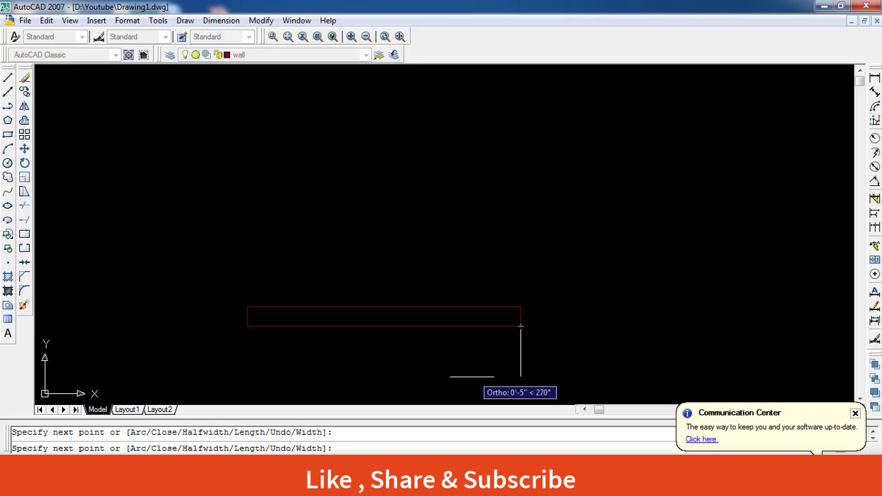
{"action": "key", "text": "Escape"}
Step: Add vertical jamb dividers at both ends and bring up the SOLID hatch settings
{"action": "key", "text": "Return"}
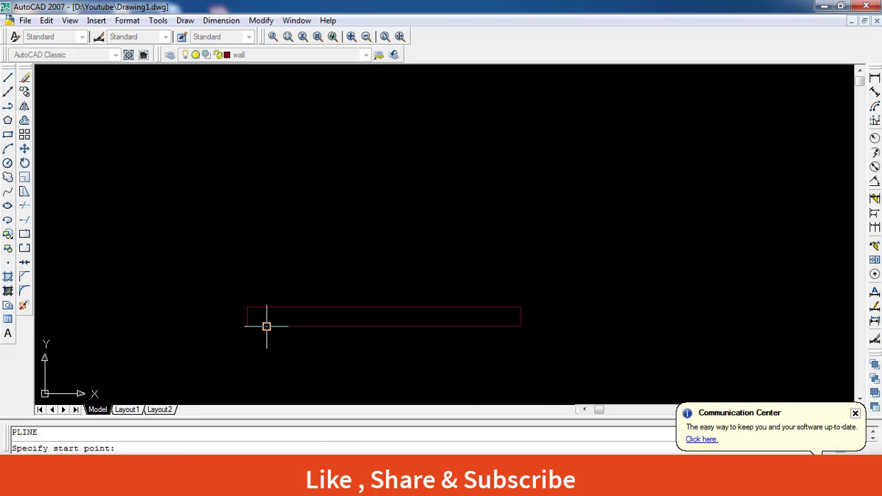
{"action": "left_click", "coordinate": [267, 326]}
{"action": "left_click", "coordinate": [267, 306]}
{"action": "key", "text": "Return"}
{"action": "key", "text": "Return"}
{"action": "left_click", "coordinate": [501, 326]}
{"action": "left_click", "coordinate": [501, 306]}
{"action": "key", "text": "Escape"}
{"action": "scroll", "coordinate": [242, 314], "scroll_direction": "up", "scroll_amount": 3}
{"action": "type", "text": "h"}
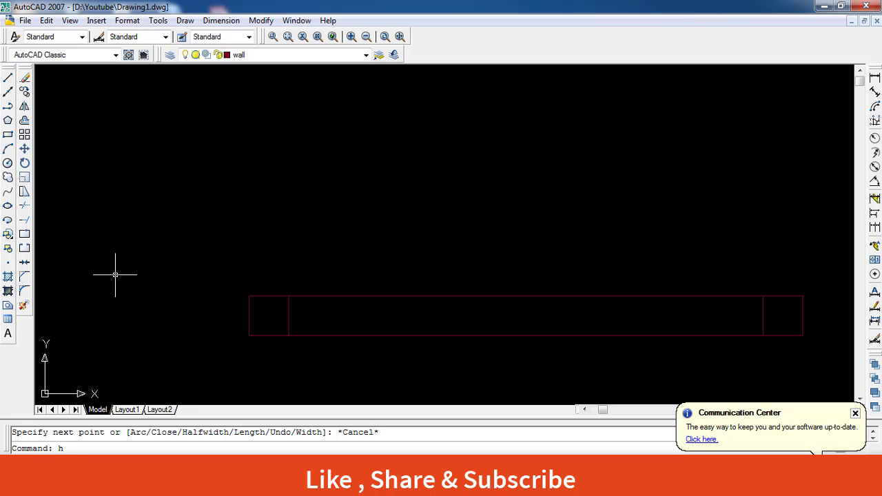
{"action": "key", "text": "Return"}
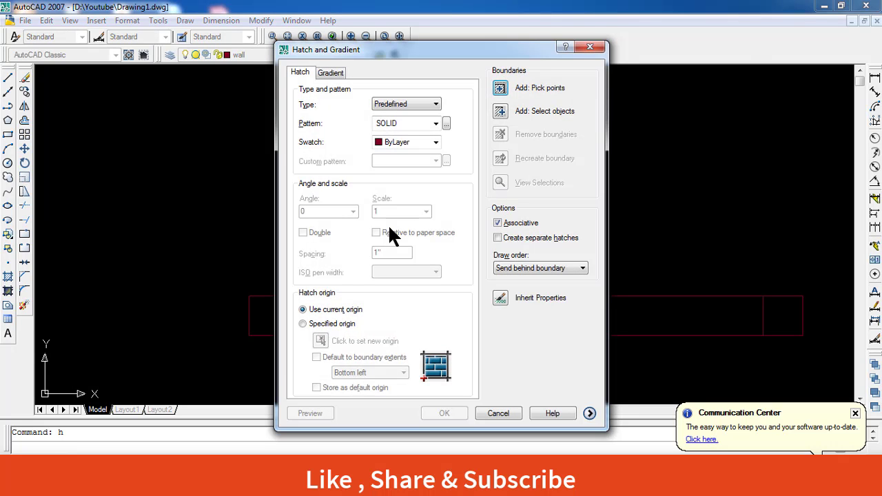
Step: Pick both end jamb boxes and fill them with solid red hatch
{"action": "left_click", "coordinate": [501, 87]}
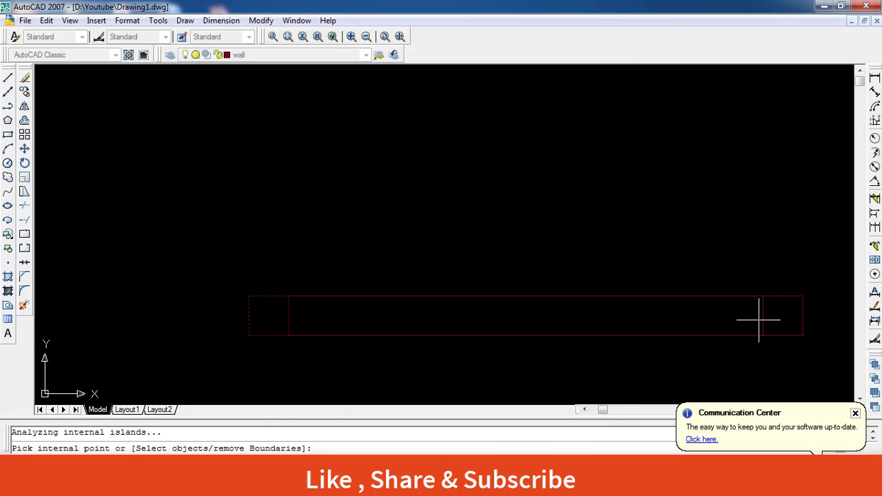
{"action": "left_click", "coordinate": [788, 315]}
{"action": "key", "text": "Return"}
{"action": "key", "text": "Return"}
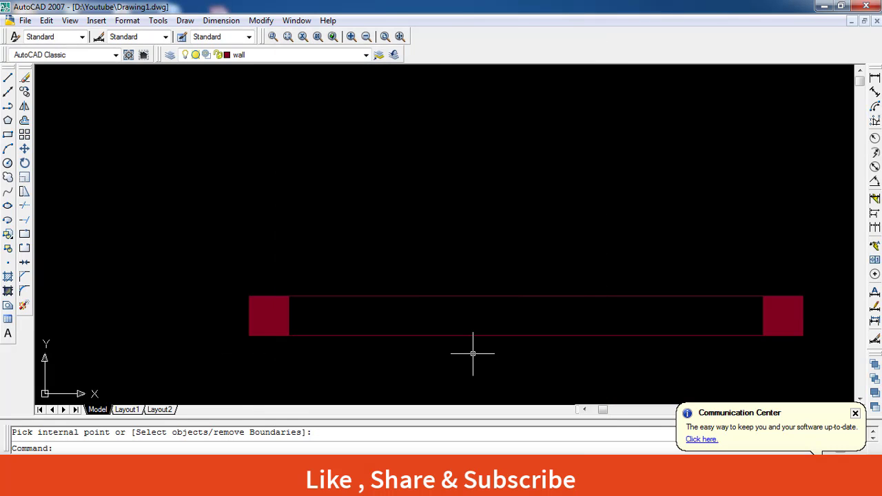
{"action": "scroll", "coordinate": [473, 351], "scroll_direction": "down", "scroll_amount": 2}
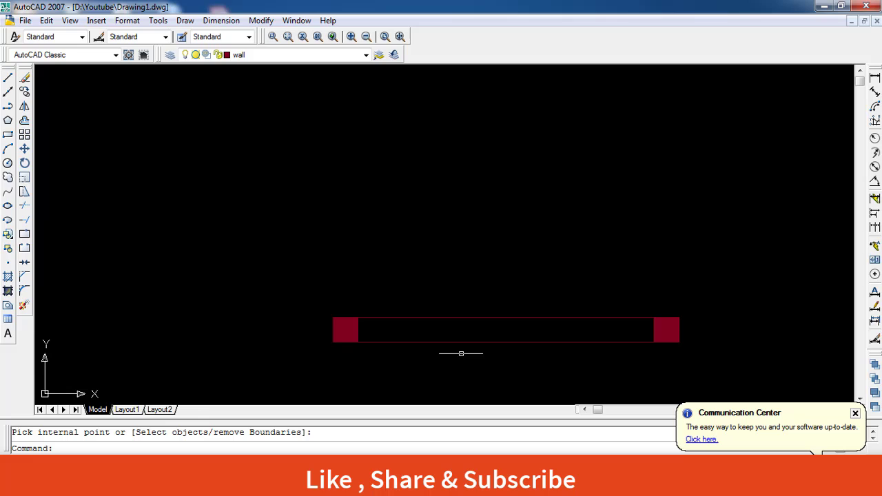
Step: Start the leaf polyline at the left jamb corner, retrying after a cancelled first attempt
{"action": "left_click", "coordinate": [8, 107]}
{"action": "left_click", "coordinate": [333, 342]}
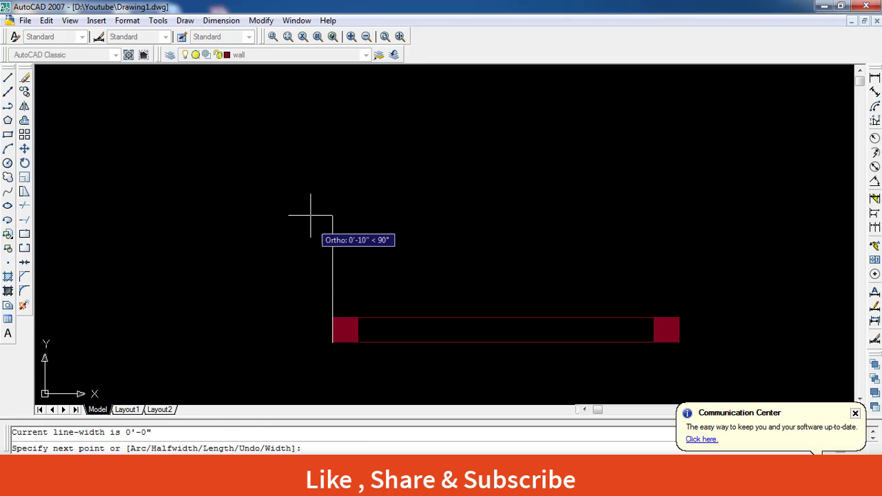
{"action": "scroll", "coordinate": [324, 157], "scroll_direction": "down", "scroll_amount": 2}
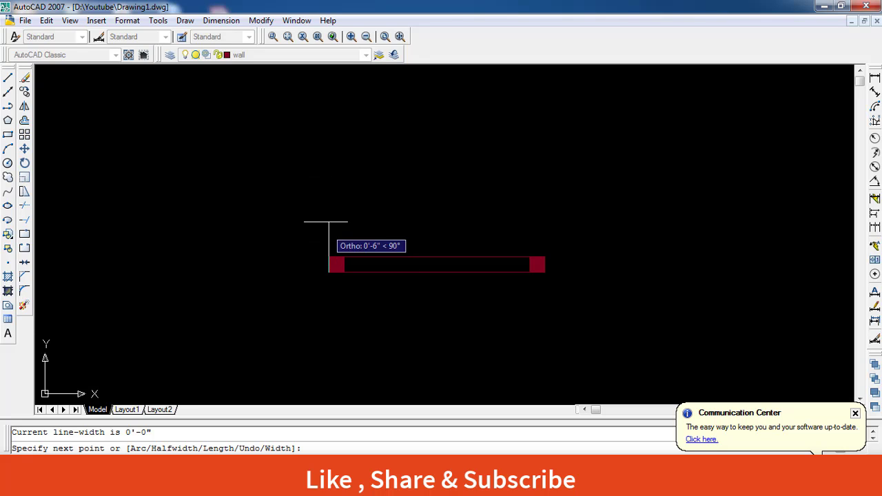
{"action": "key", "text": "Return"}
{"action": "key", "text": "Return"}
{"action": "left_click", "coordinate": [329, 257]}
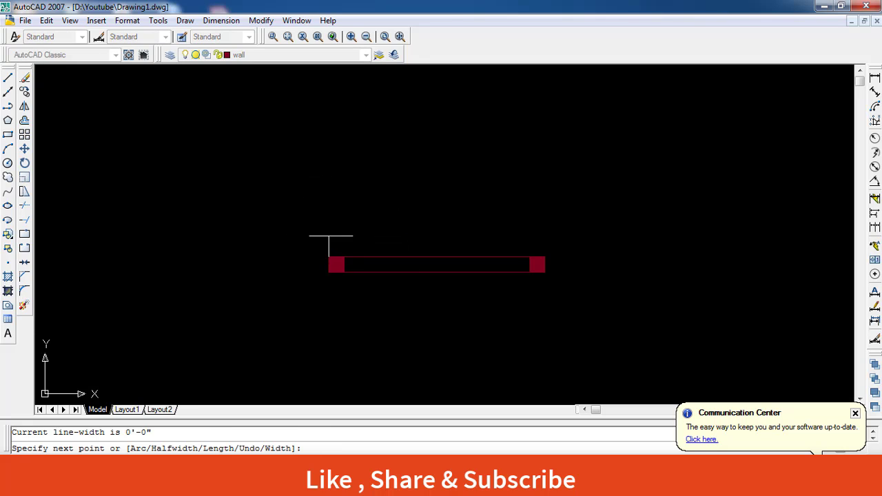
{"action": "scroll", "coordinate": [327, 148], "scroll_direction": "down", "scroll_amount": 2}
{"action": "middle_click_drag", "start_coordinate": [328, 183], "coordinate": [328, 230]}
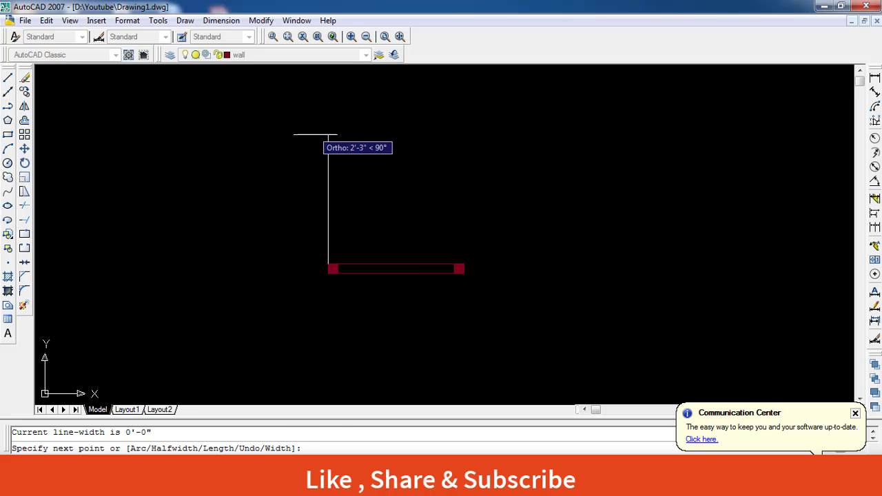
{"action": "key", "text": "Escape"}
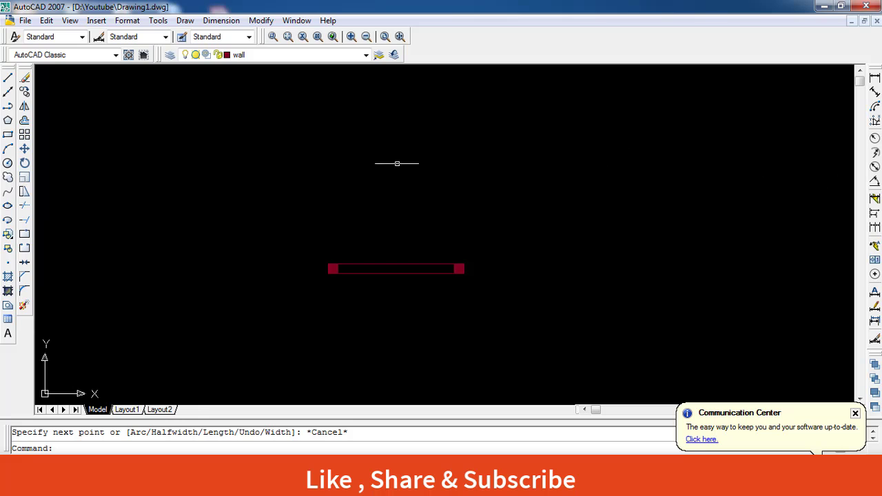
{"action": "left_click", "coordinate": [7, 106]}
{"action": "scroll", "coordinate": [335, 270], "scroll_direction": "up", "scroll_amount": 3}
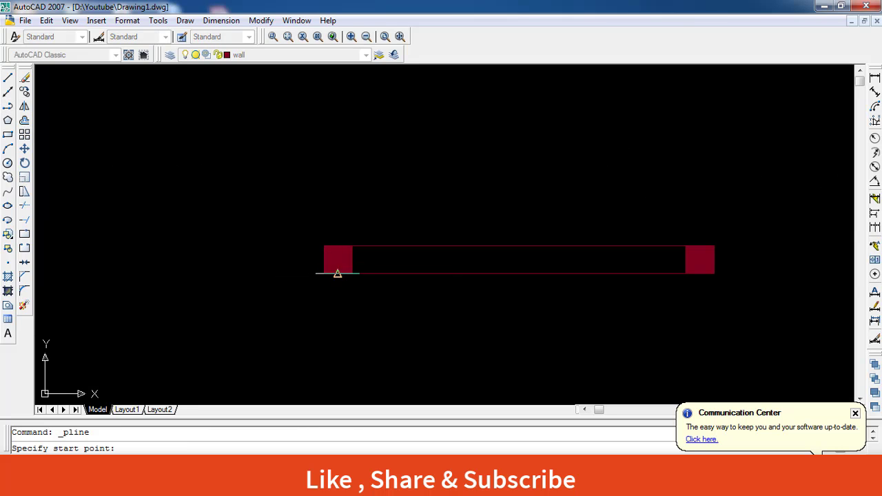
{"action": "scroll", "coordinate": [324, 255], "scroll_direction": "up", "scroll_amount": 1}
{"action": "left_click", "coordinate": [319, 241]}
{"action": "scroll", "coordinate": [316, 138], "scroll_direction": "down", "scroll_amount": 2}
{"action": "middle_click_drag", "start_coordinate": [315, 138], "coordinate": [295, 266]}
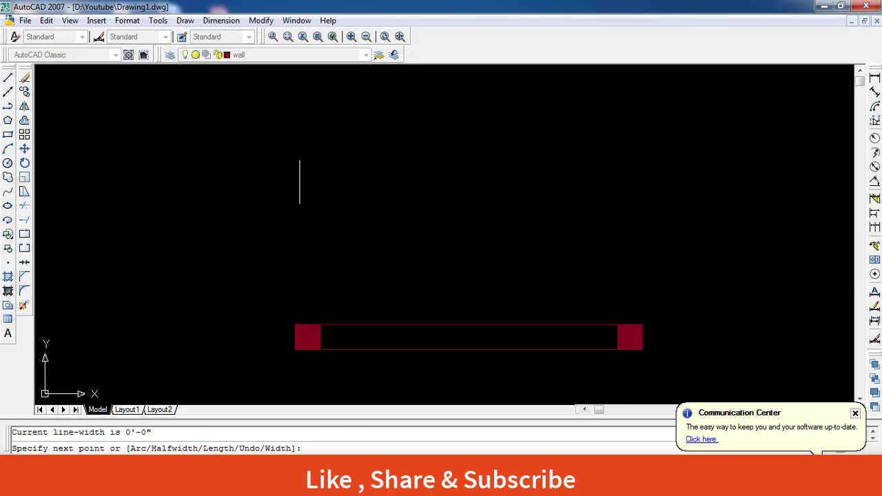
Step: Draw the leaf 2' up, 2 inches across, and back down to the frame
{"action": "type", "text": "'"}
{"action": "key", "text": "Return"}
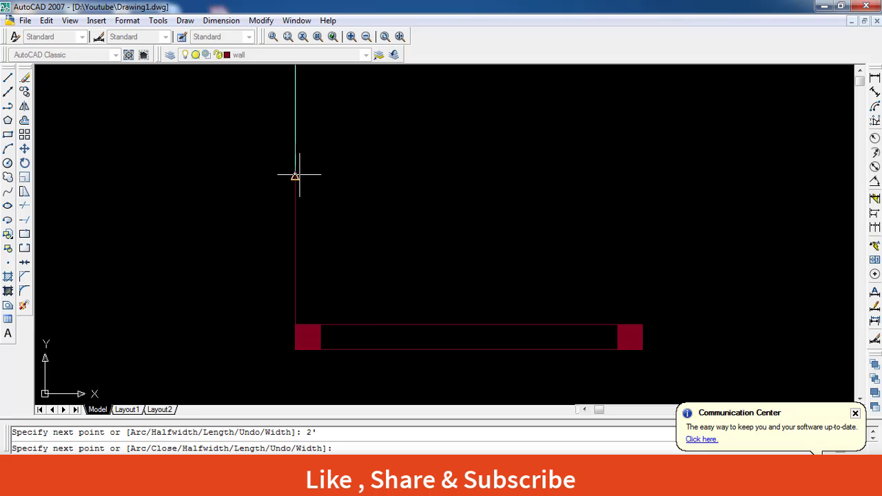
{"action": "scroll", "coordinate": [296, 178], "scroll_direction": "down", "scroll_amount": 3}
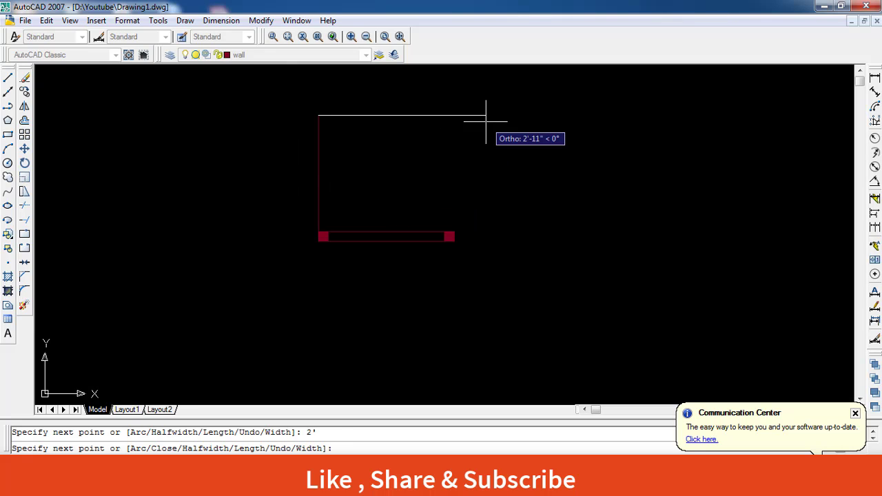
{"action": "type", "text": "2"}
{"action": "key", "text": "Return"}
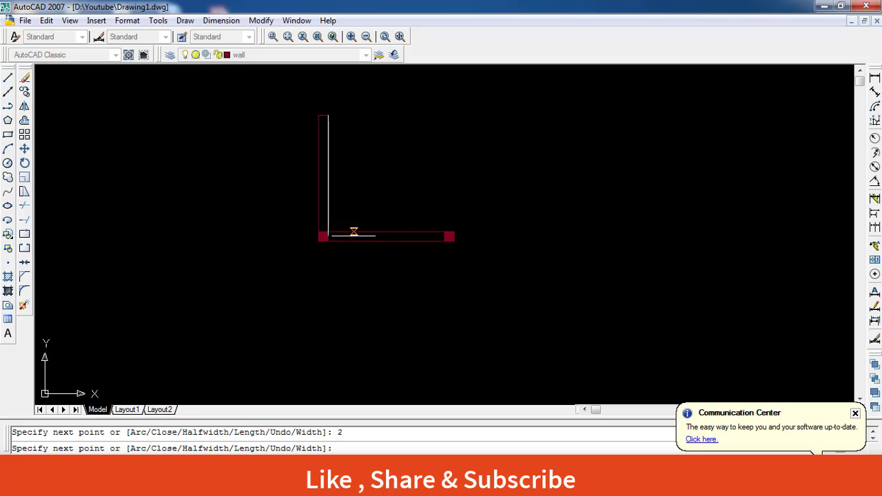
{"action": "scroll", "coordinate": [342, 234], "scroll_direction": "up", "scroll_amount": 5}
{"action": "left_click", "coordinate": [286, 225]}
{"action": "key", "text": "Escape"}
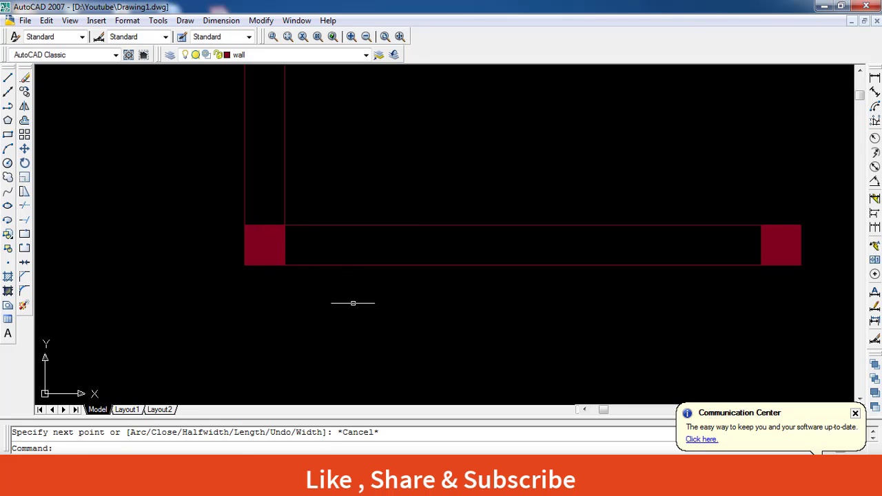
{"action": "scroll", "coordinate": [355, 303], "scroll_direction": "down", "scroll_amount": 3}
{"action": "middle_click_drag", "start_coordinate": [372, 267], "coordinate": [337, 268]}
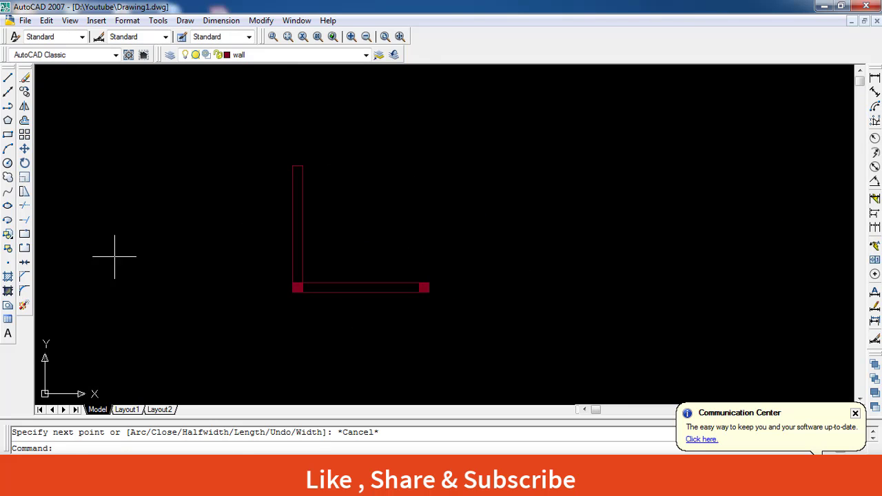
Step: Draw a three-point swing arc from the leaf's top corner to the right jamb corner
{"action": "left_click", "coordinate": [8, 148]}
{"action": "left_click", "coordinate": [307, 164]}
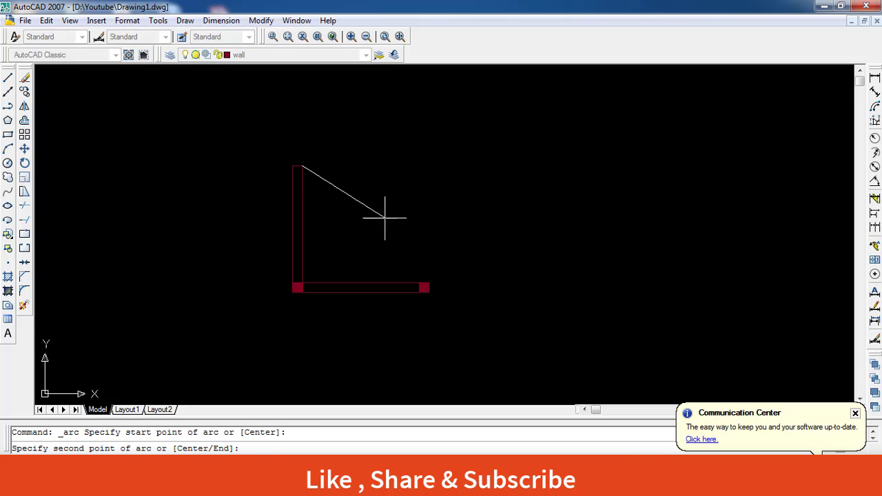
{"action": "left_click", "coordinate": [380, 198]}
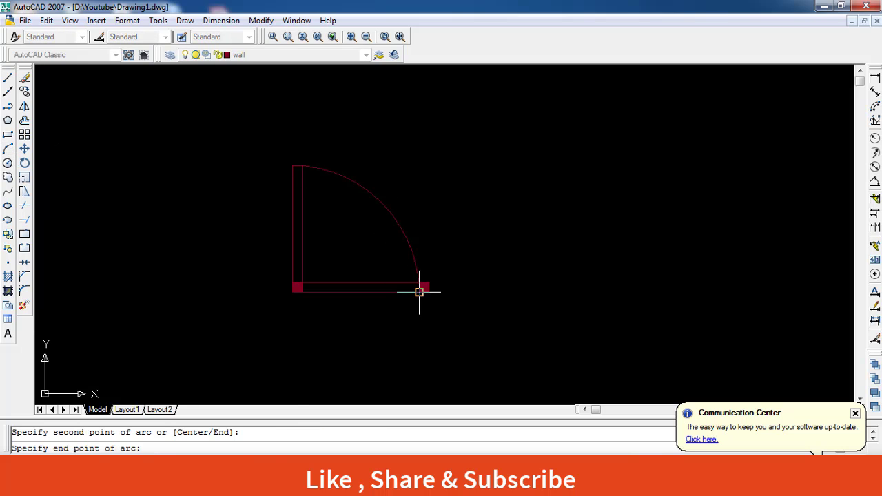
{"action": "left_click", "coordinate": [419, 286]}
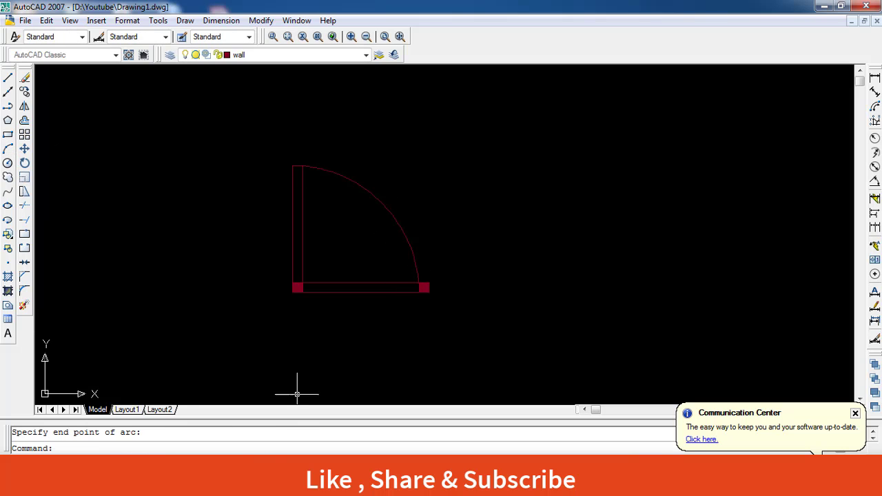
{"action": "scroll", "coordinate": [379, 317], "scroll_direction": "up", "scroll_amount": 3}
{"action": "left_click", "coordinate": [371, 300]}
{"action": "left_click", "coordinate": [333, 257]}
{"action": "key", "text": "Escape"}
{"action": "type", "text": "tr"}
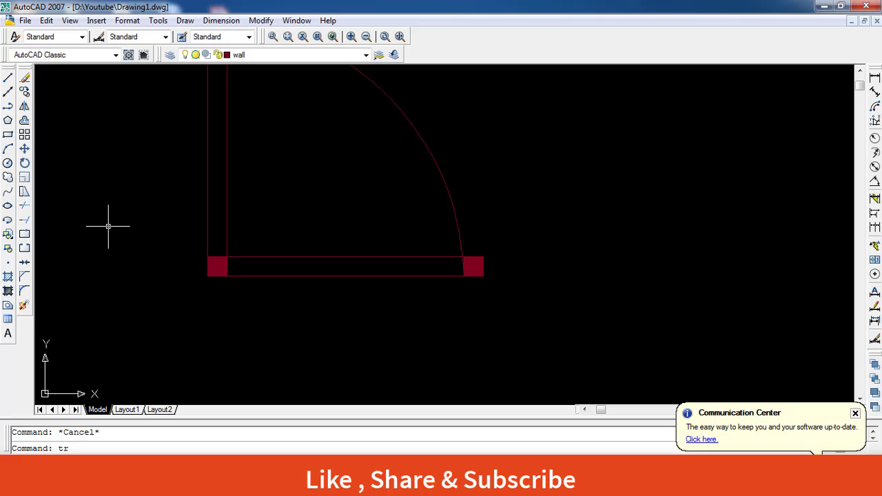
Step: Begin a trim by choosing frame lines as cutting edges, then cancel it
{"action": "key", "text": "Return"}
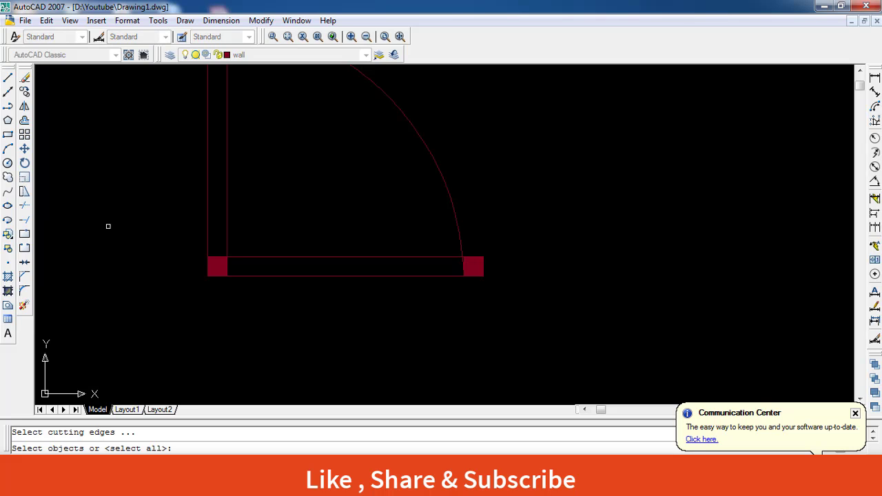
{"action": "left_click", "coordinate": [365, 219]}
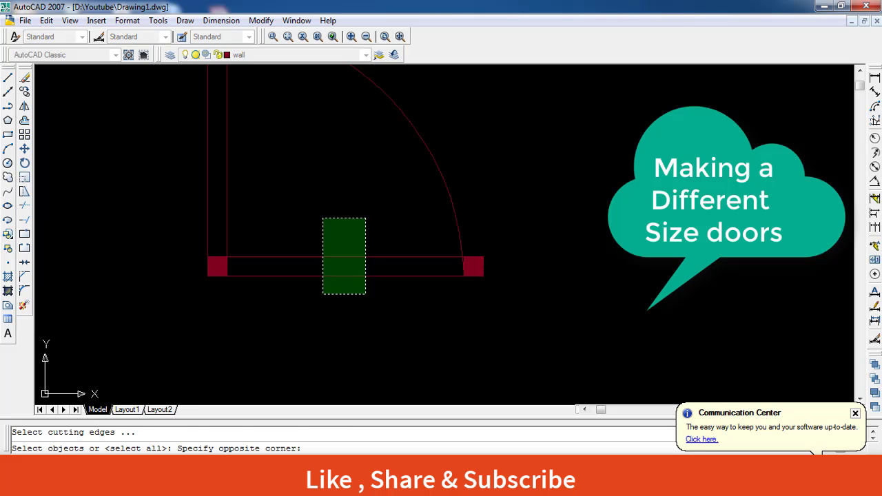
{"action": "left_click", "coordinate": [323, 295]}
{"action": "left_click", "coordinate": [354, 309]}
{"action": "left_click", "coordinate": [315, 222]}
{"action": "key", "text": "Escape"}
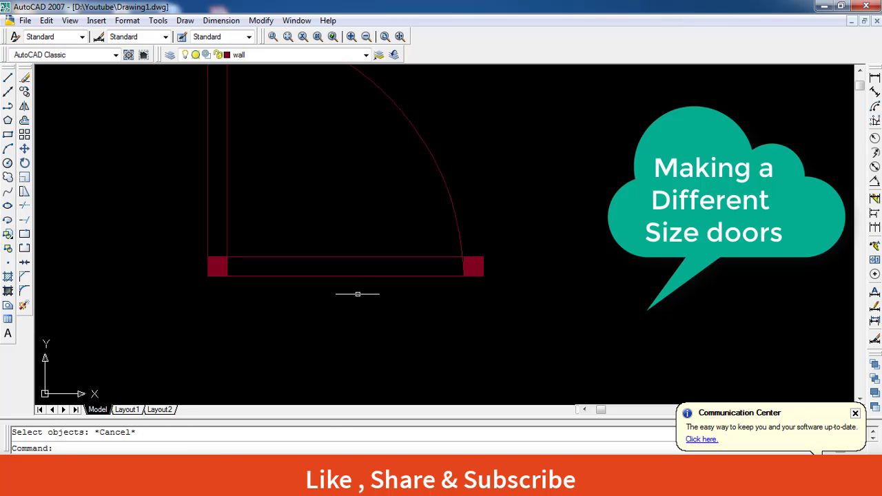
Step: Trim with TR using all edges, cutting away the frame lines between the jambs
{"action": "type", "text": "tr"}
{"action": "key", "text": "Return"}
{"action": "key", "text": "Return"}
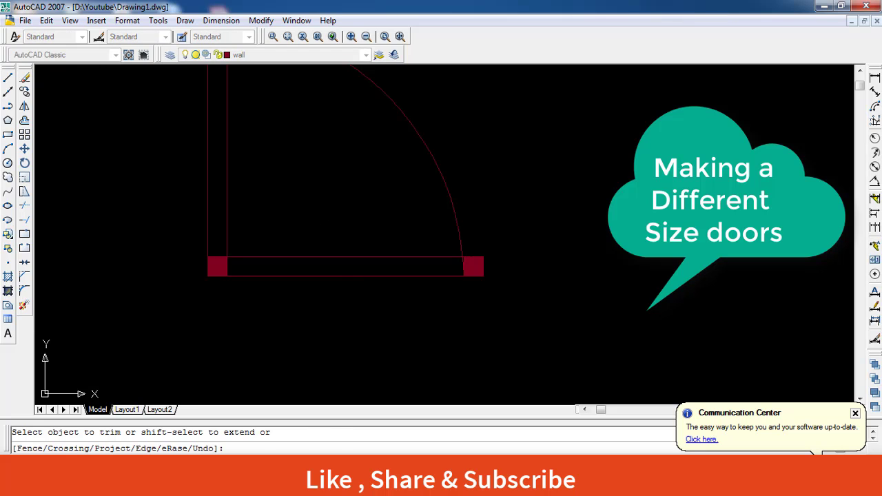
{"action": "left_click", "coordinate": [367, 295]}
{"action": "left_click", "coordinate": [324, 242]}
{"action": "scroll", "coordinate": [386, 306], "scroll_direction": "up", "scroll_amount": 1}
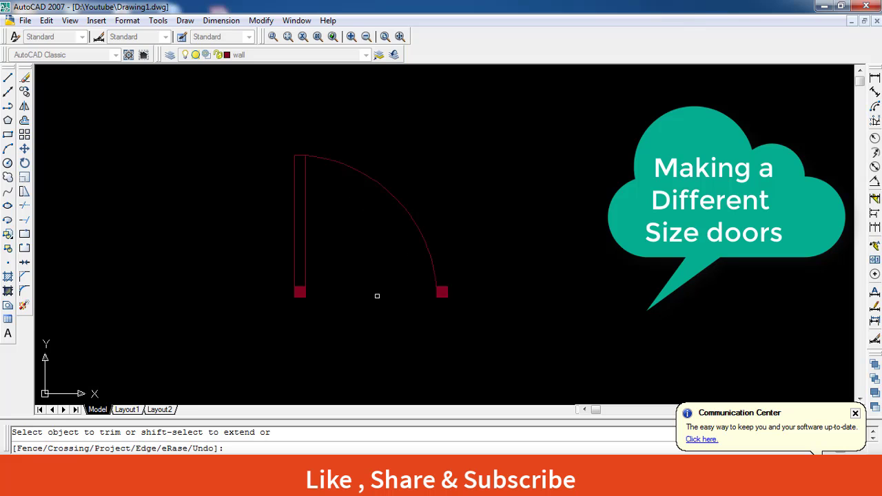
{"action": "scroll", "coordinate": [341, 262], "scroll_direction": "up", "scroll_amount": 1}
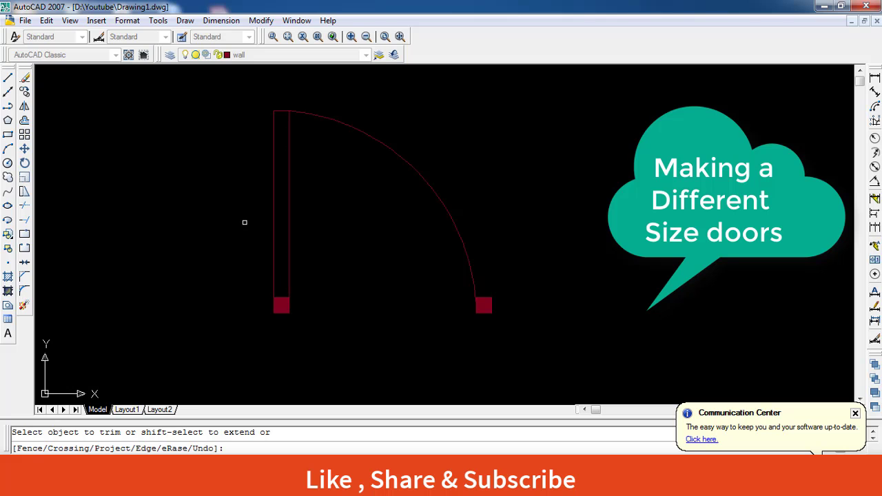
Step: Choose the ANSI34 pattern from the ANSI hatch palette and begin picking the fill area
{"action": "key", "text": "Escape"}
{"action": "type", "text": "h"}
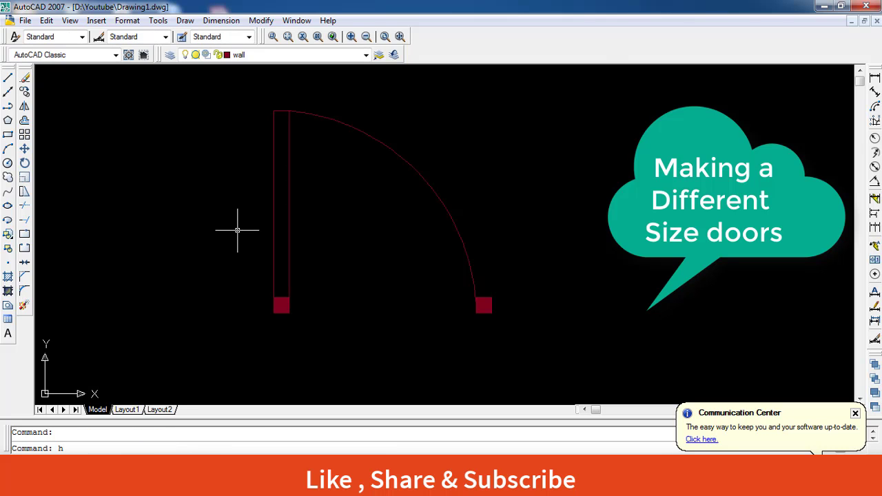
{"action": "key", "text": "Return"}
{"action": "left_click", "coordinate": [446, 124]}
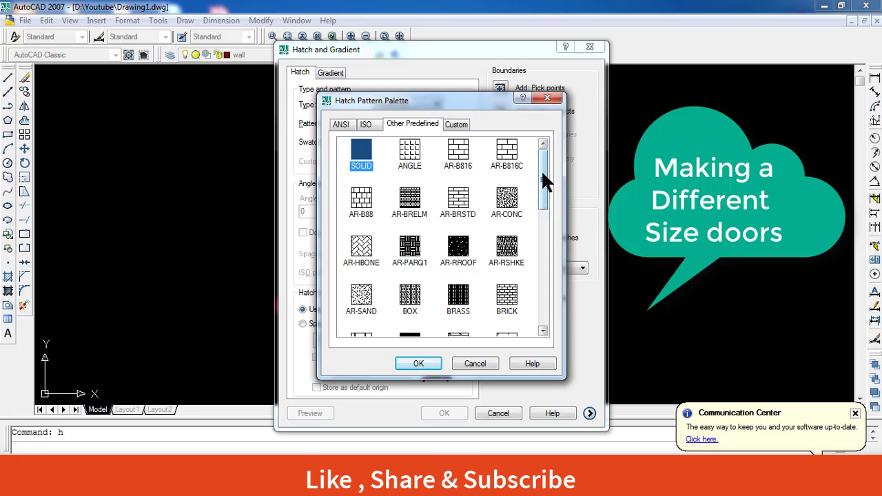
{"action": "left_click_drag", "start_coordinate": [543, 172], "coordinate": [561, 294]}
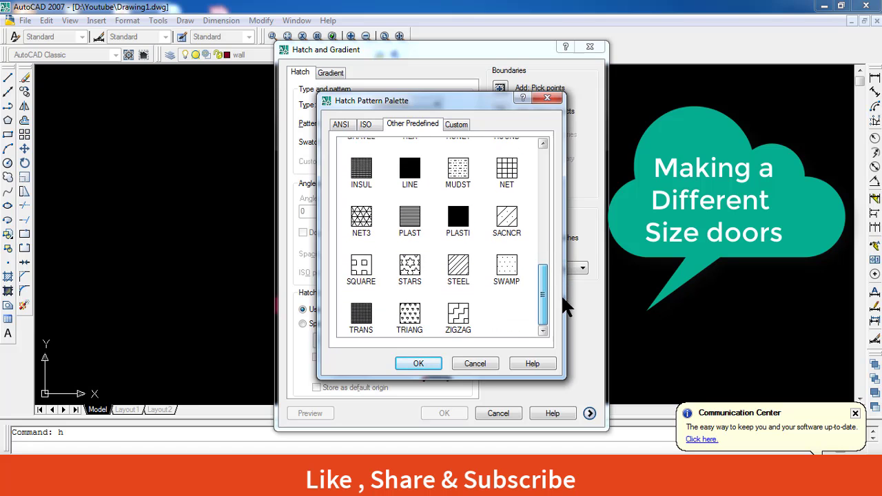
{"action": "left_click", "coordinate": [365, 124]}
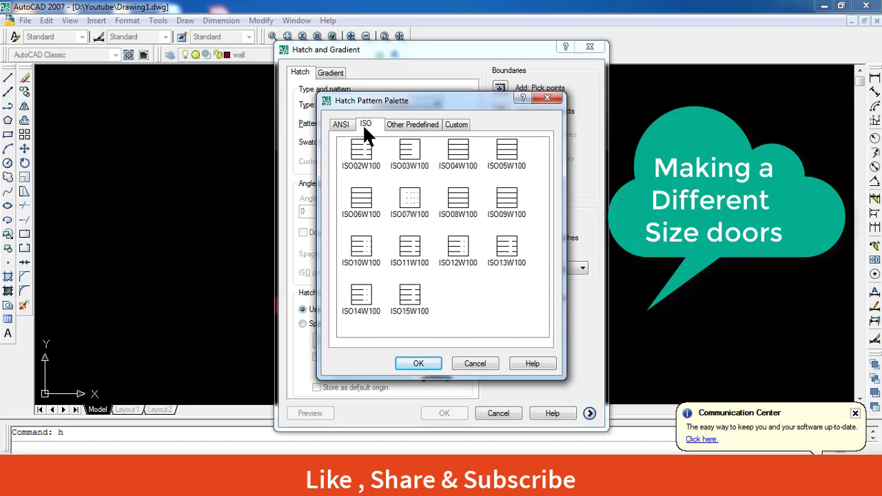
{"action": "left_click", "coordinate": [341, 125]}
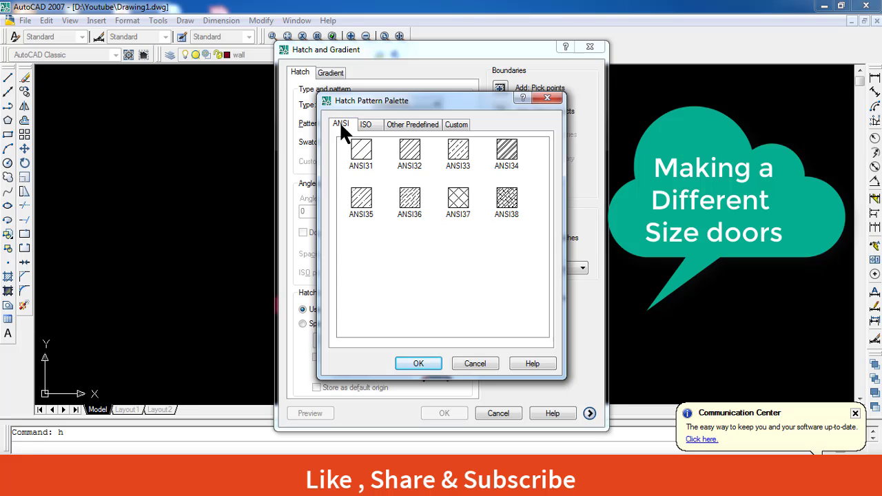
{"action": "double_click", "coordinate": [506, 153]}
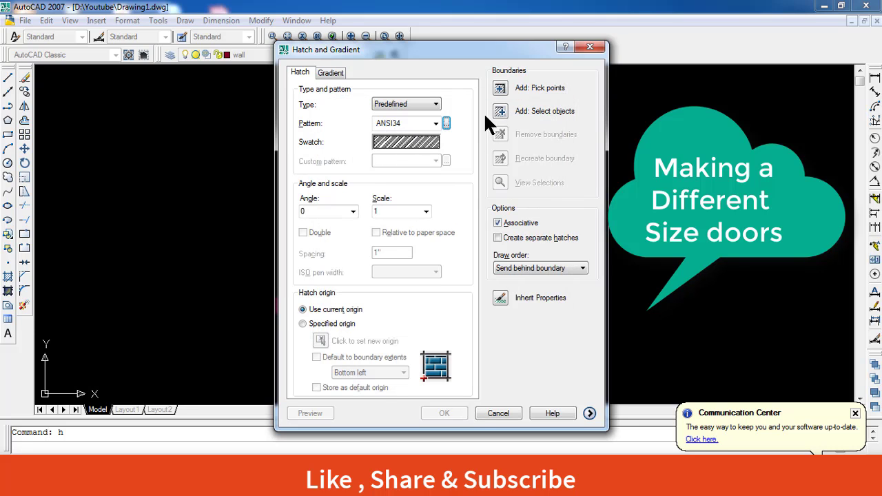
{"action": "left_click", "coordinate": [501, 88]}
Step: Pick inside the door leaf and apply the ANSI34 hatch to it
{"action": "left_click", "coordinate": [279, 259]}
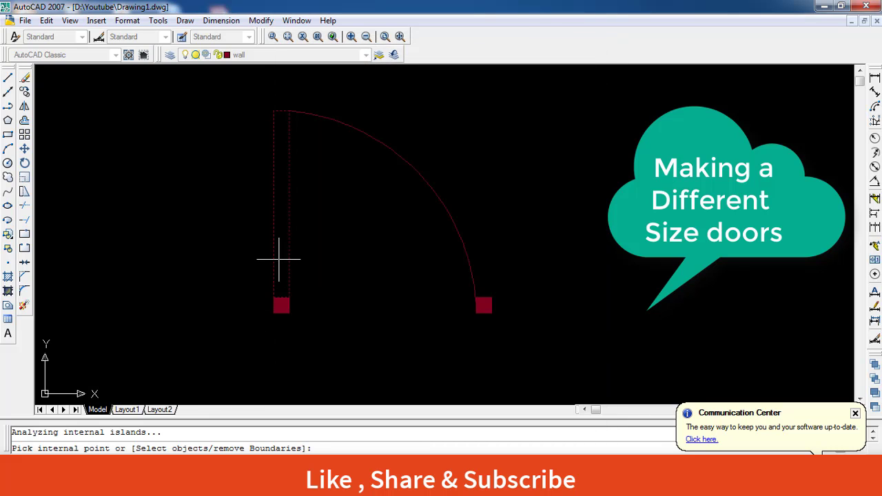
{"action": "key", "text": "Return"}
{"action": "key", "text": "Return"}
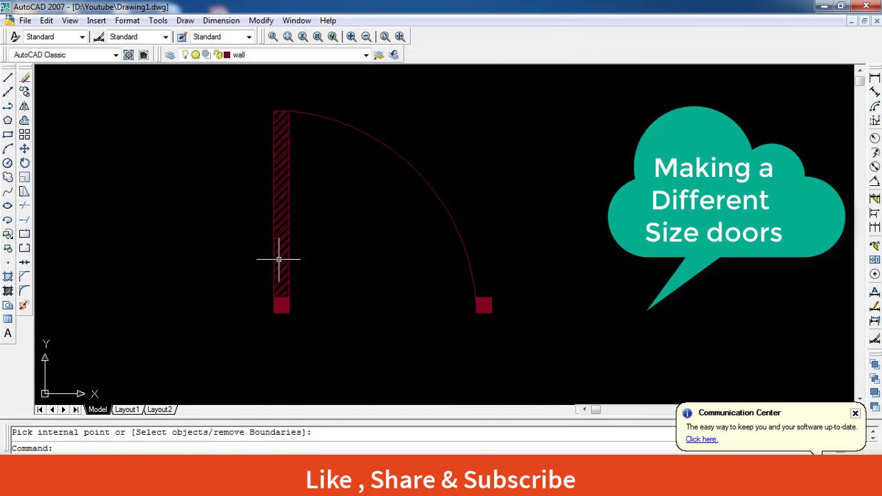
{"action": "scroll", "coordinate": [428, 270], "scroll_direction": "down", "scroll_amount": 4}
{"action": "scroll", "coordinate": [406, 274], "scroll_direction": "up", "scroll_amount": 2}
{"action": "scroll", "coordinate": [356, 199], "scroll_direction": "up", "scroll_amount": 3}
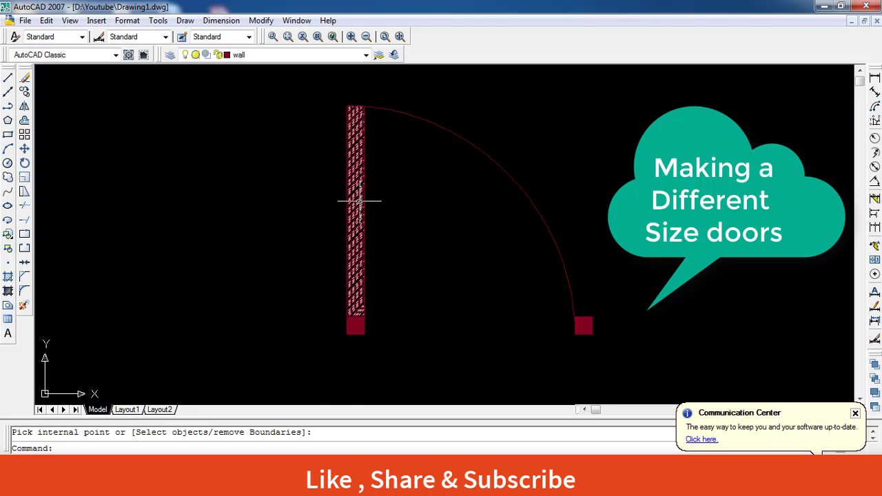
{"action": "scroll", "coordinate": [347, 193], "scroll_direction": "up", "scroll_amount": 4}
Step: Change the leaf hatch scale to 0.75, then to 2
{"action": "double_click", "coordinate": [347, 184]}
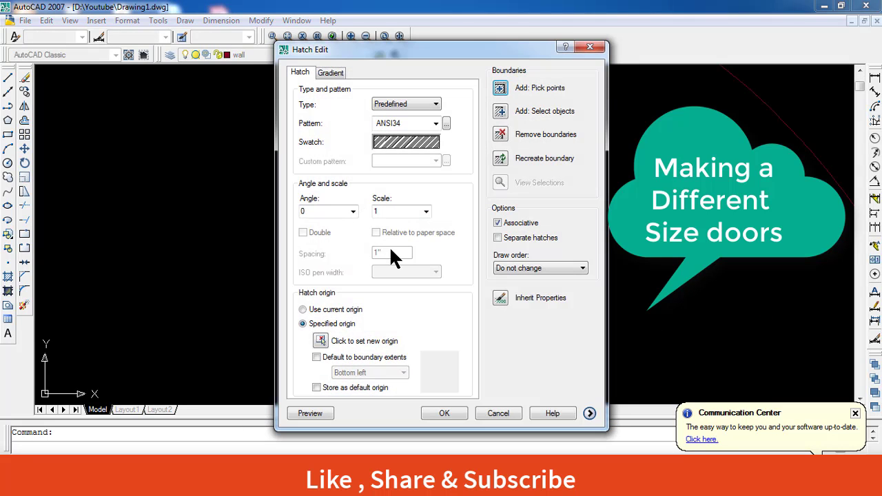
{"action": "double_click", "coordinate": [397, 212]}
{"action": "type", "text": "0.75"}
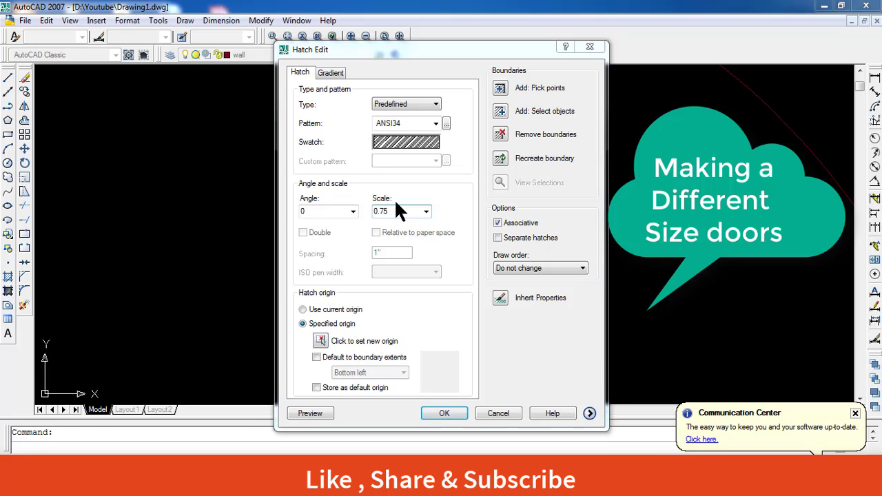
{"action": "key", "text": "Return"}
{"action": "scroll", "coordinate": [389, 207], "scroll_direction": "down", "scroll_amount": 3}
{"action": "scroll", "coordinate": [381, 214], "scroll_direction": "down", "scroll_amount": 2}
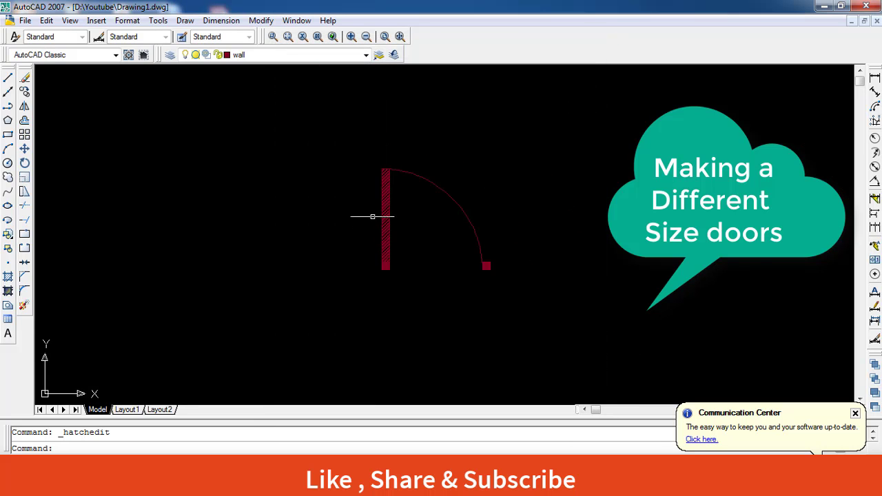
{"action": "scroll", "coordinate": [386, 213], "scroll_direction": "up", "scroll_amount": 4}
{"action": "left_click", "coordinate": [422, 186]}
{"action": "double_click", "coordinate": [423, 185]}
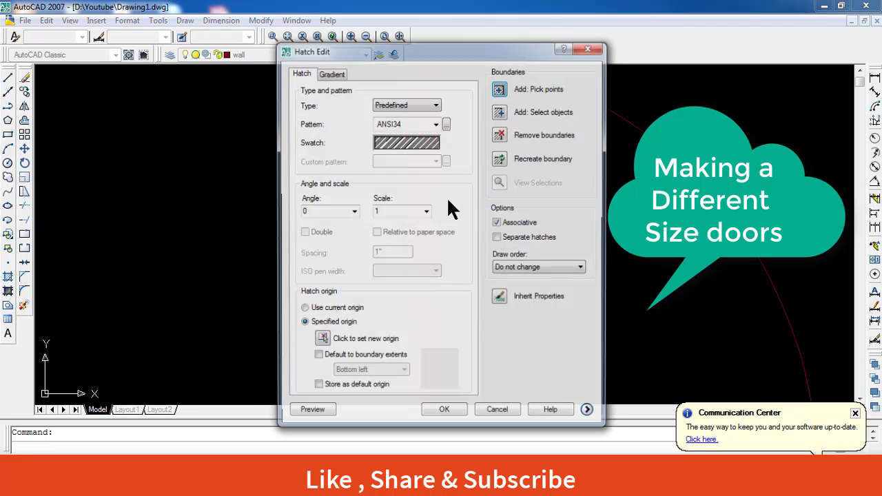
{"action": "double_click", "coordinate": [400, 209]}
{"action": "type", "text": "2"}
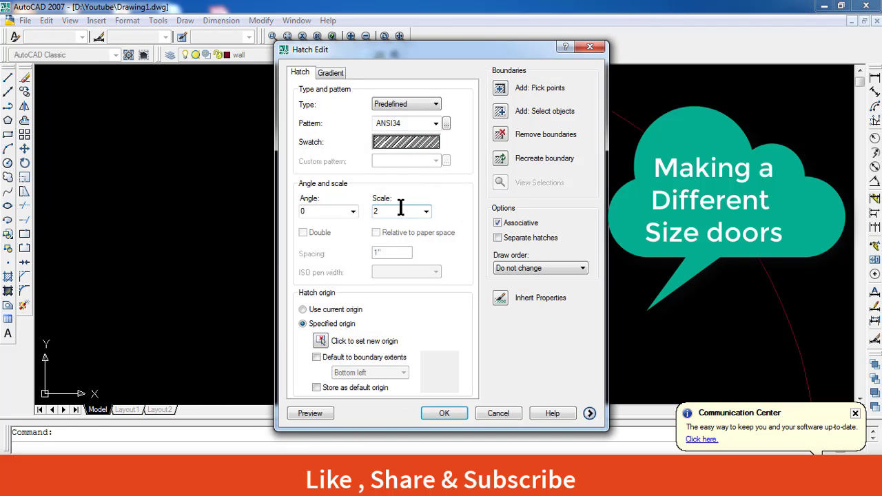
{"action": "key", "text": "Return"}
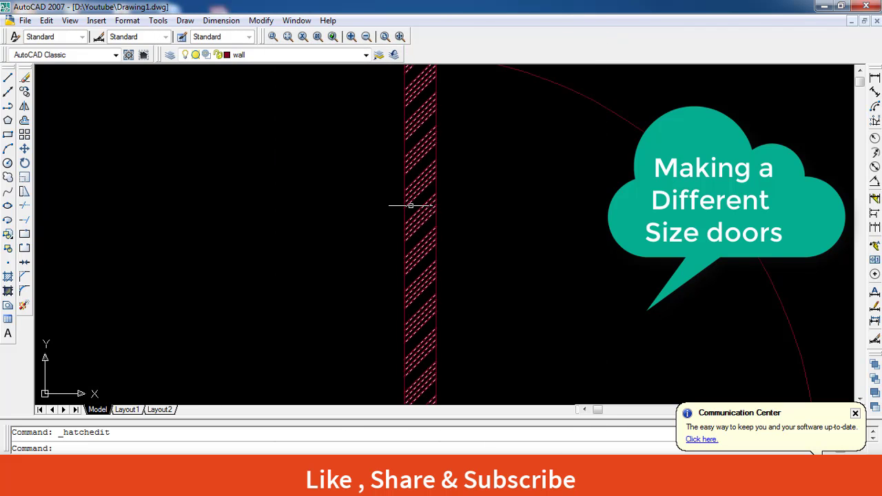
Step: Raise the leaf hatch scale to 3 and recentre the view on the door
{"action": "double_click", "coordinate": [416, 196]}
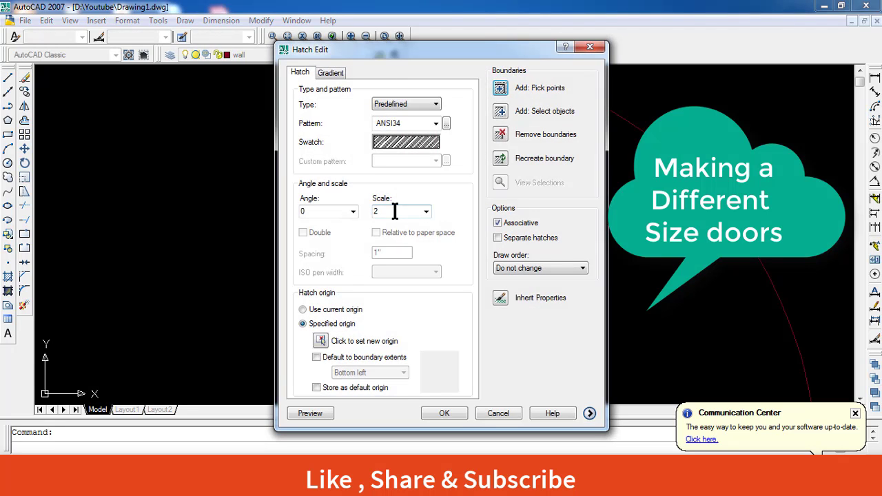
{"action": "double_click", "coordinate": [395, 211]}
{"action": "key", "text": "Return"}
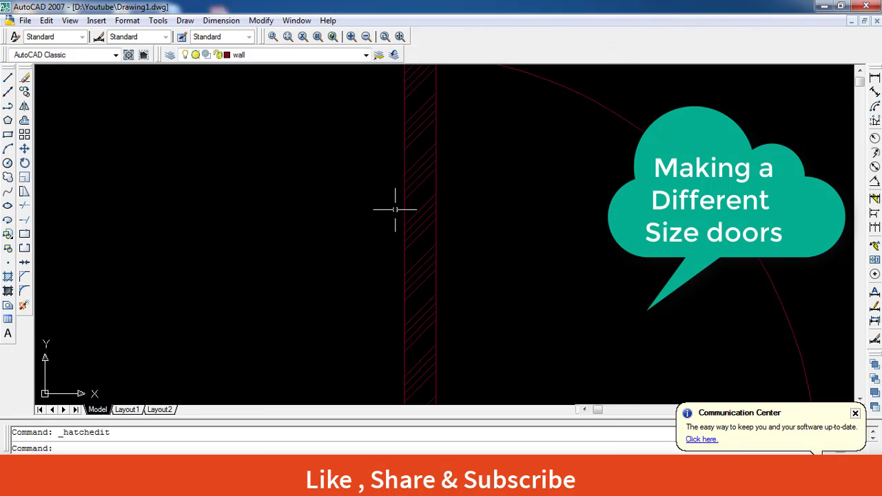
{"action": "scroll", "coordinate": [387, 321], "scroll_direction": "down", "scroll_amount": 6}
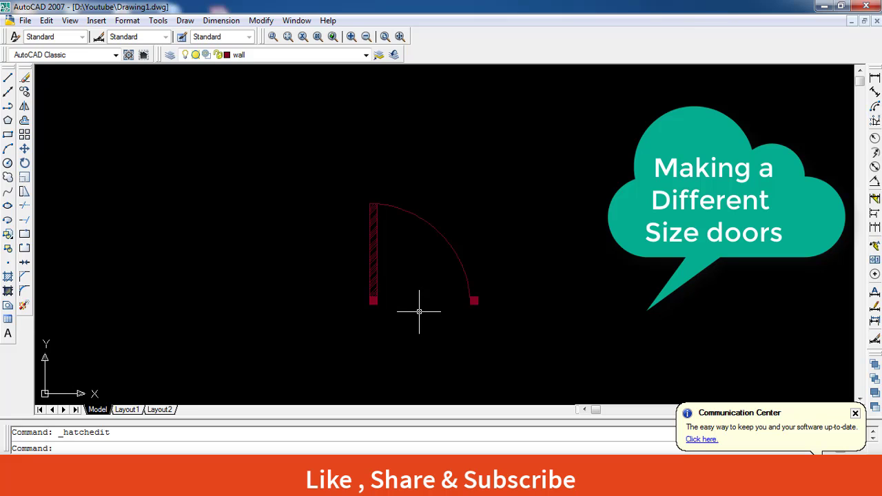
{"action": "scroll", "coordinate": [421, 304], "scroll_direction": "up", "scroll_amount": 2}
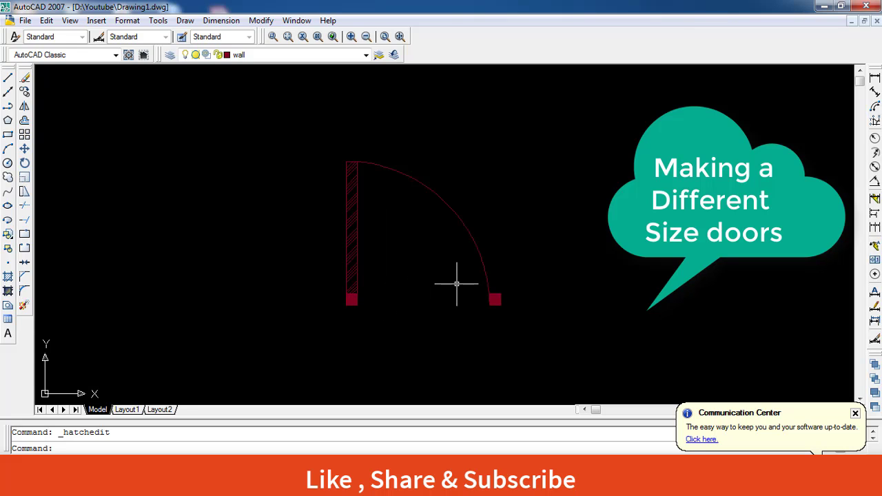
{"action": "scroll", "coordinate": [457, 286], "scroll_direction": "down", "scroll_amount": 2}
{"action": "scroll", "coordinate": [527, 312], "scroll_direction": "up", "scroll_amount": 4}
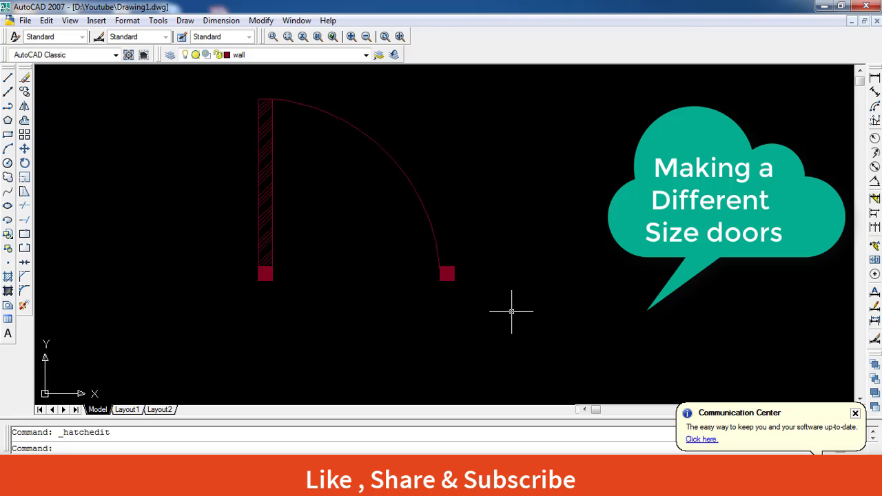
{"action": "middle_click_drag", "start_coordinate": [413, 344], "coordinate": [446, 357]}
{"action": "scroll", "coordinate": [449, 352], "scroll_direction": "down", "scroll_amount": 2}
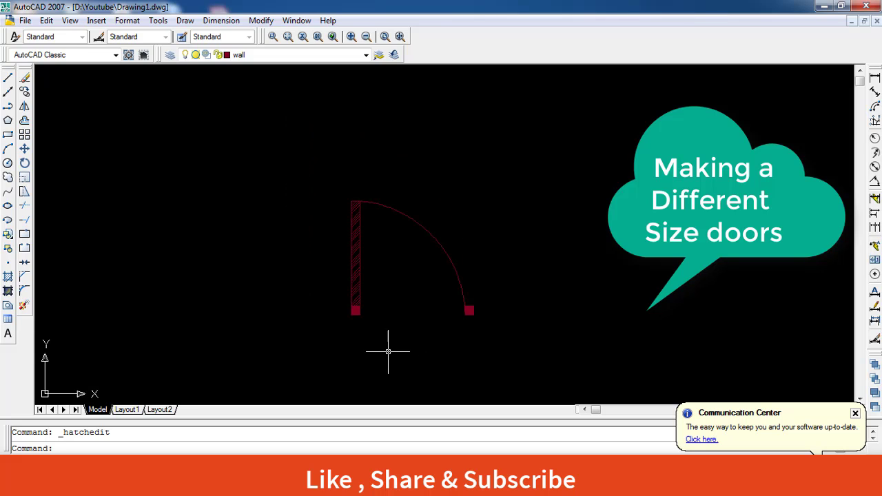
{"action": "middle_click_drag", "start_coordinate": [388, 351], "coordinate": [354, 317]}
{"action": "scroll", "coordinate": [350, 280], "scroll_direction": "up", "scroll_amount": 2}
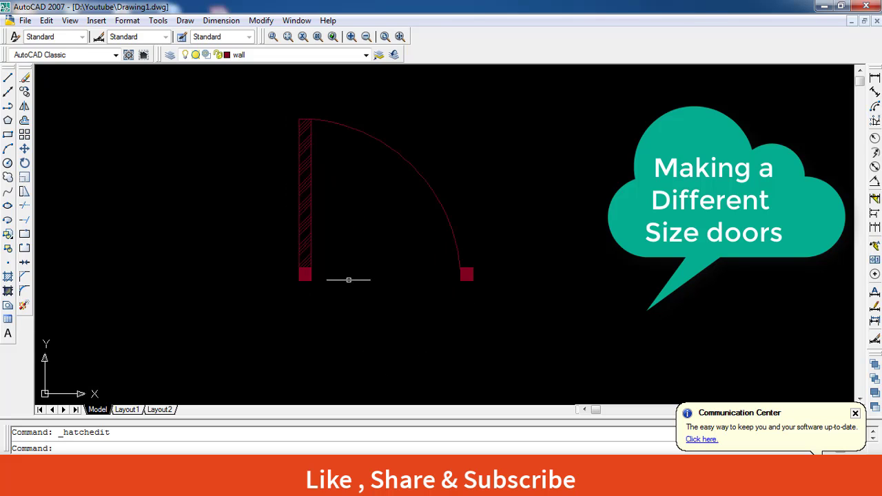
{"action": "middle_click_drag", "start_coordinate": [351, 279], "coordinate": [302, 312]}
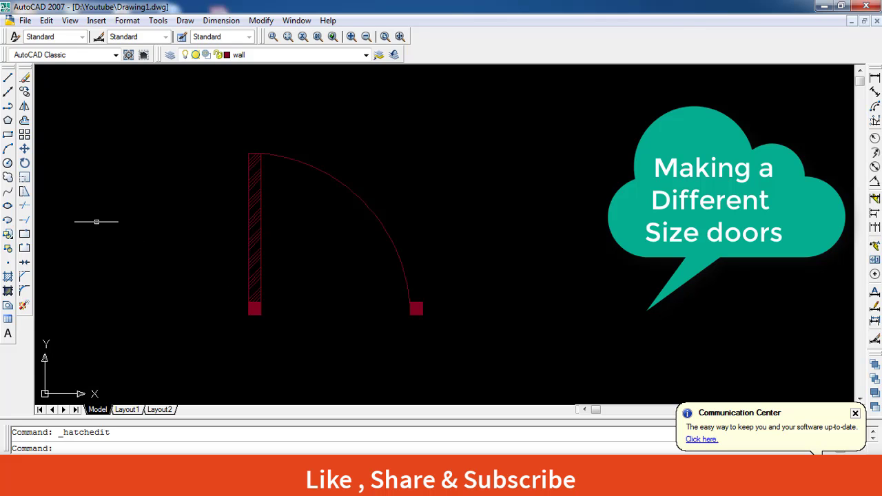
Step: Draw a 2'8" by 2" polyline frame rectangle to the right of the door
{"action": "left_click", "coordinate": [8, 105]}
{"action": "middle_click_drag", "start_coordinate": [406, 313], "coordinate": [355, 294]}
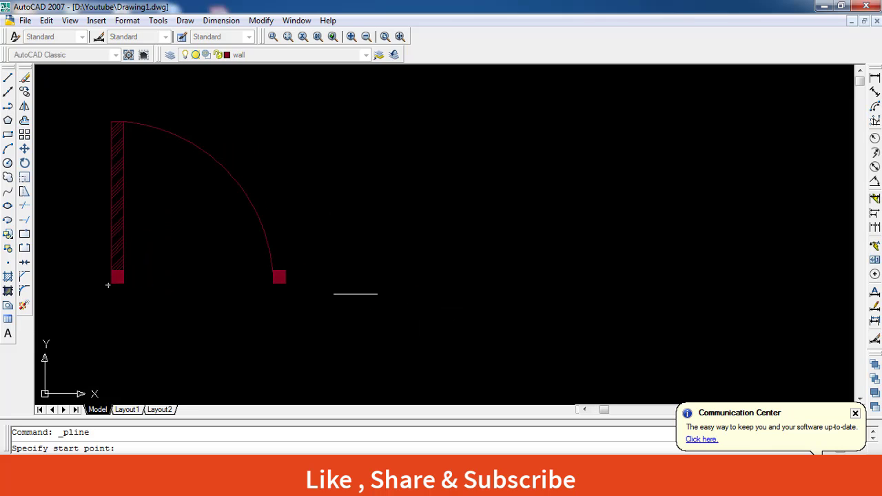
{"action": "left_click", "coordinate": [352, 284]}
{"action": "type", "text": "2'8"}
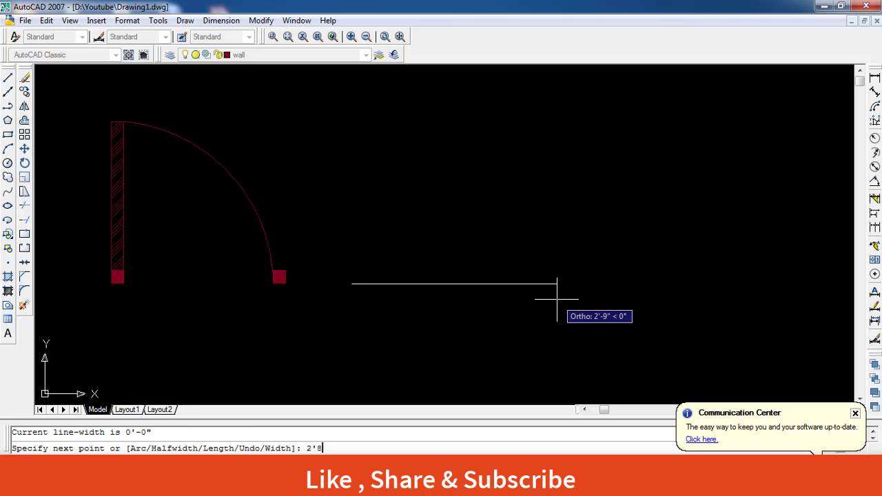
{"action": "key", "text": "Return"}
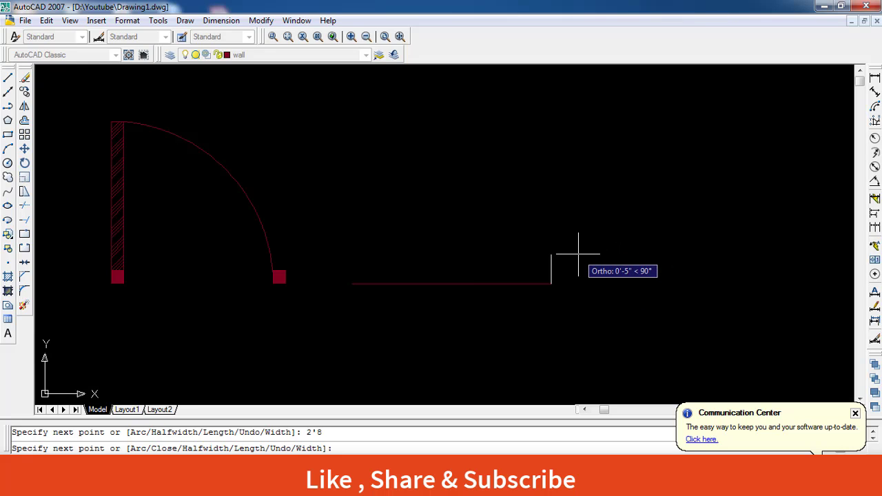
{"action": "type", "text": "2"}
{"action": "key", "text": "Return"}
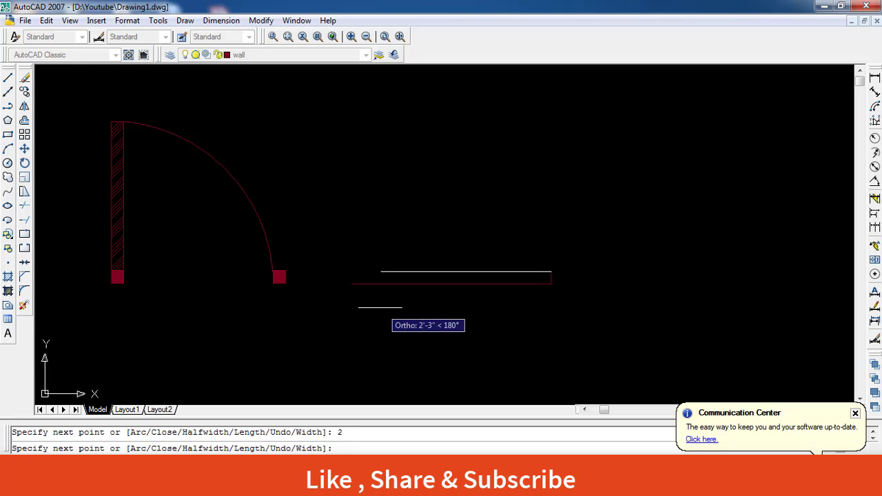
{"action": "scroll", "coordinate": [341, 290], "scroll_direction": "up", "scroll_amount": 3}
{"action": "type", "text": "2'"}
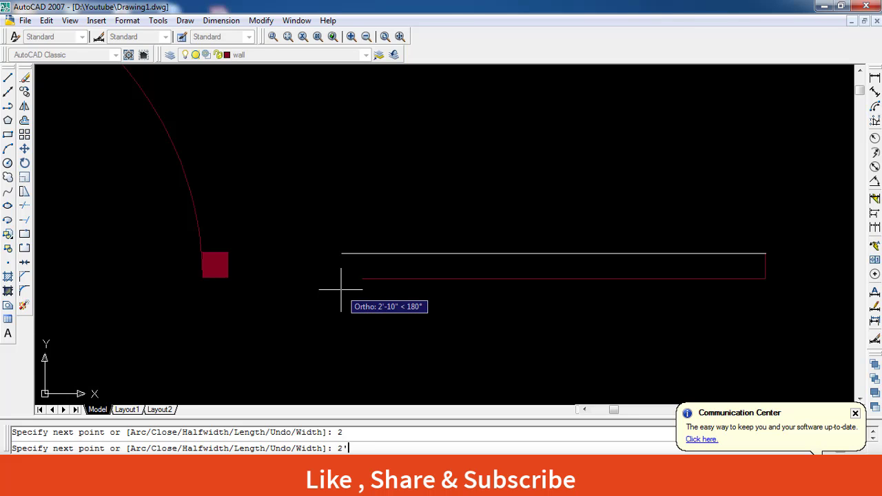
{"action": "type", "text": "8"}
{"action": "key", "text": "Return"}
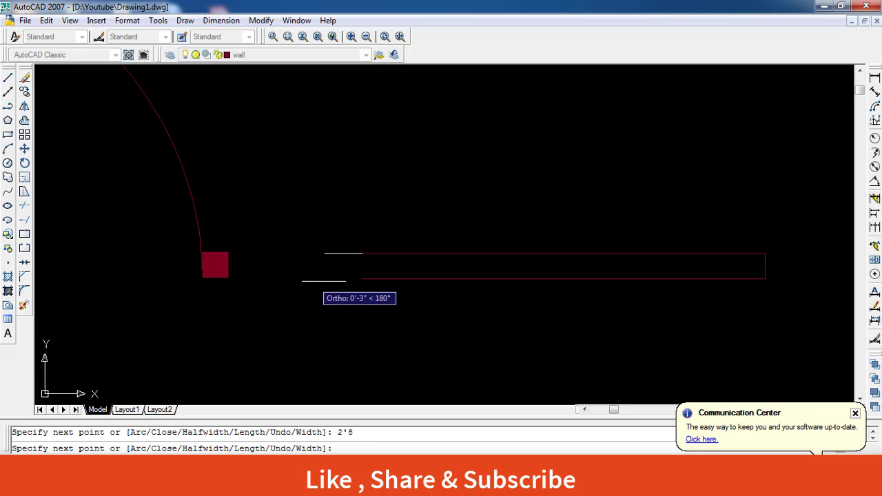
{"action": "key", "text": "Escape"}
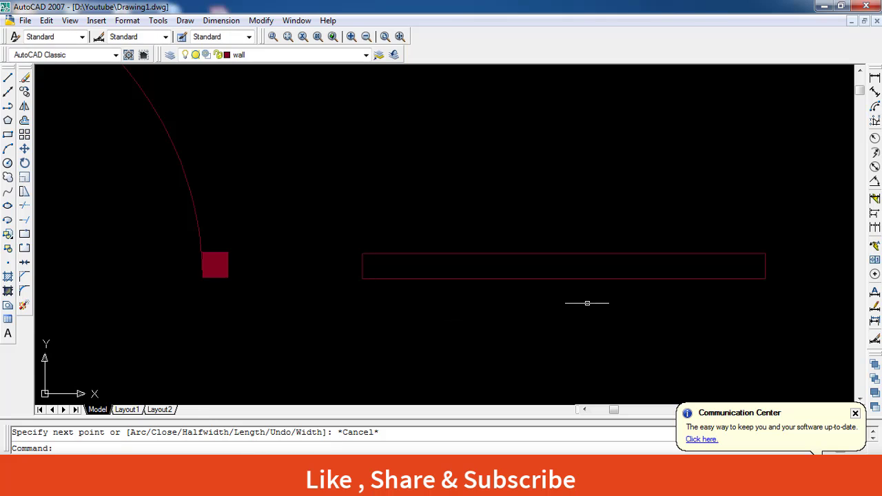
{"action": "scroll", "coordinate": [604, 272], "scroll_direction": "up", "scroll_amount": 2}
{"action": "middle_click_drag", "start_coordinate": [604, 272], "coordinate": [517, 281]}
Step: Draw the left jamb divider 2" in from the frame's left end
{"action": "type", "text": "pl"}
{"action": "key", "text": "Return"}
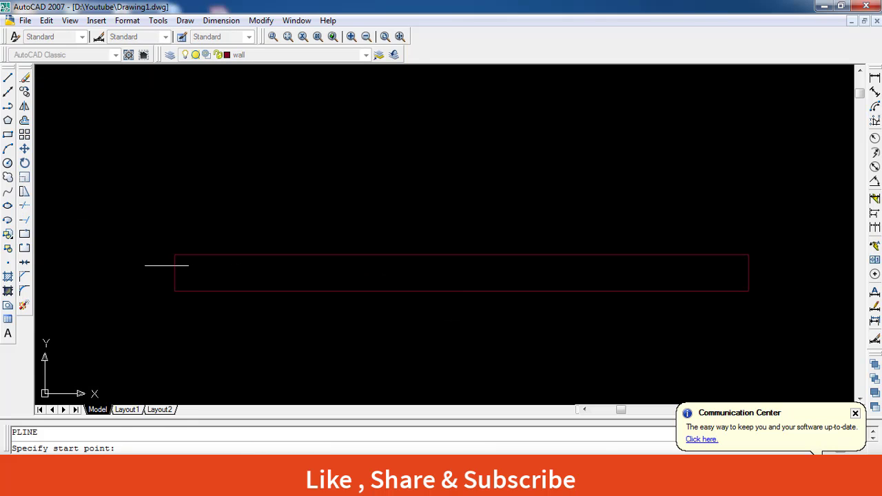
{"action": "left_click", "coordinate": [174, 291]}
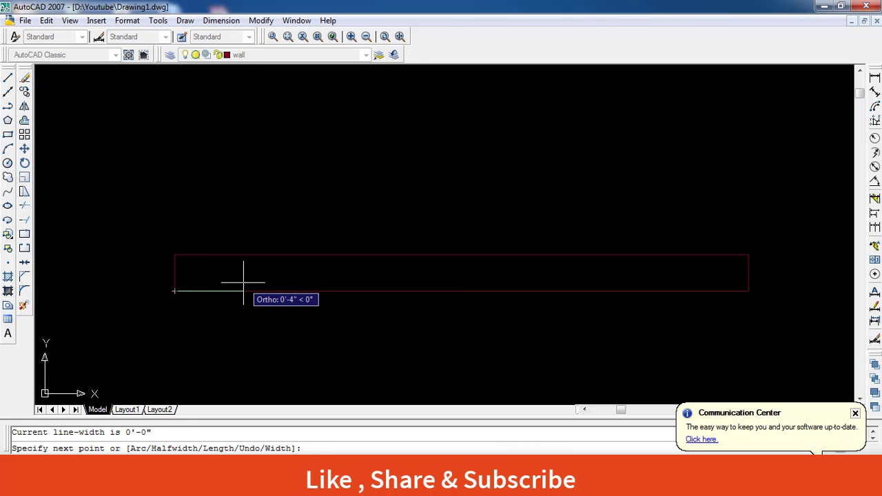
{"action": "type", "text": "2"}
{"action": "key", "text": "Return"}
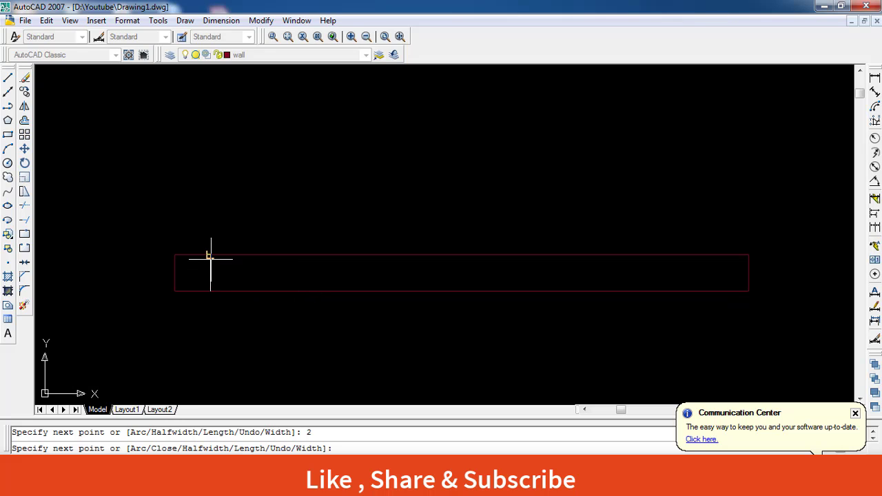
{"action": "left_click", "coordinate": [211, 255]}
{"action": "key", "text": "Return"}
{"action": "key", "text": "Return"}
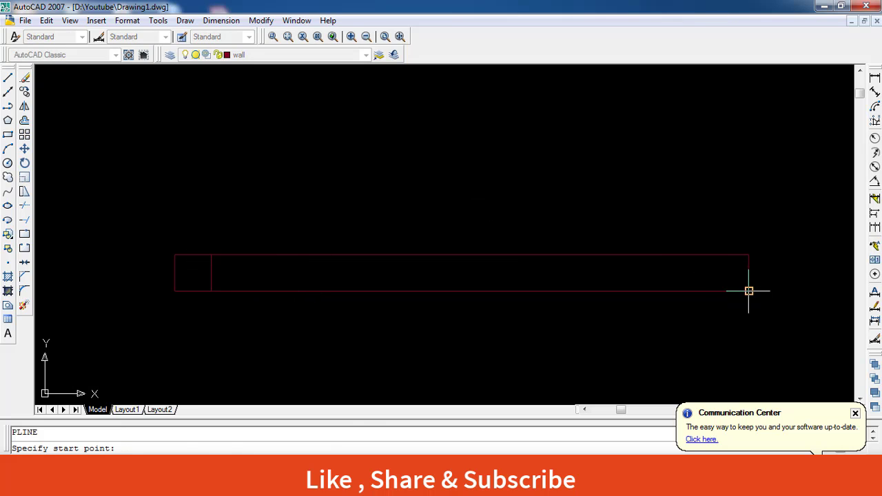
Step: Draw the right jamb divider 2" in from the frame's right end
{"action": "left_click", "coordinate": [749, 291]}
{"action": "type", "text": "2"}
{"action": "key", "text": "Return"}
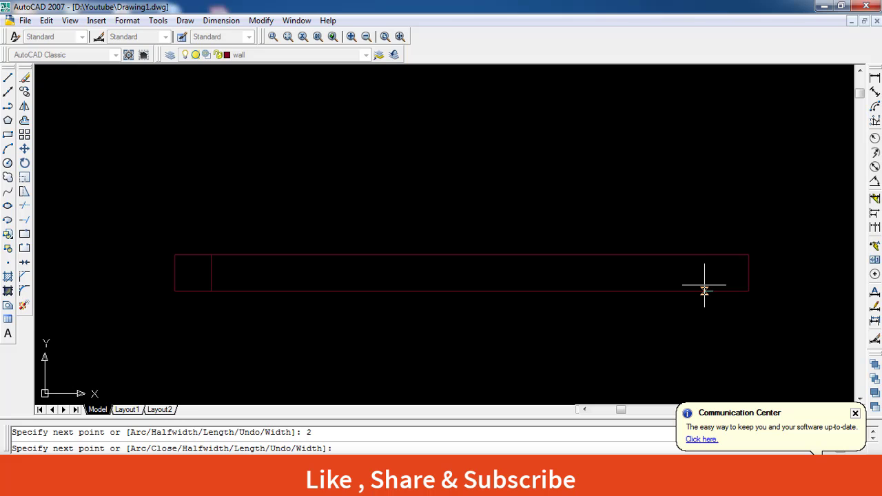
{"action": "left_click", "coordinate": [714, 255]}
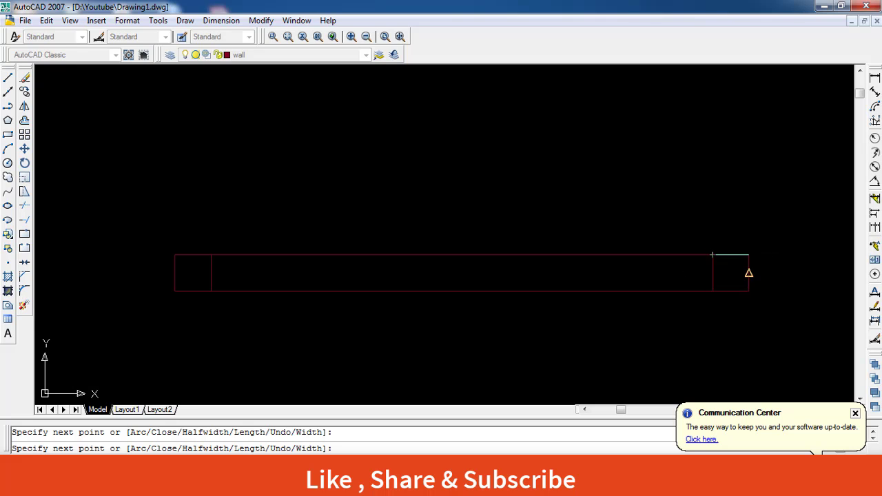
{"action": "key", "text": "Escape"}
{"action": "middle_click_drag", "start_coordinate": [368, 306], "coordinate": [324, 323]}
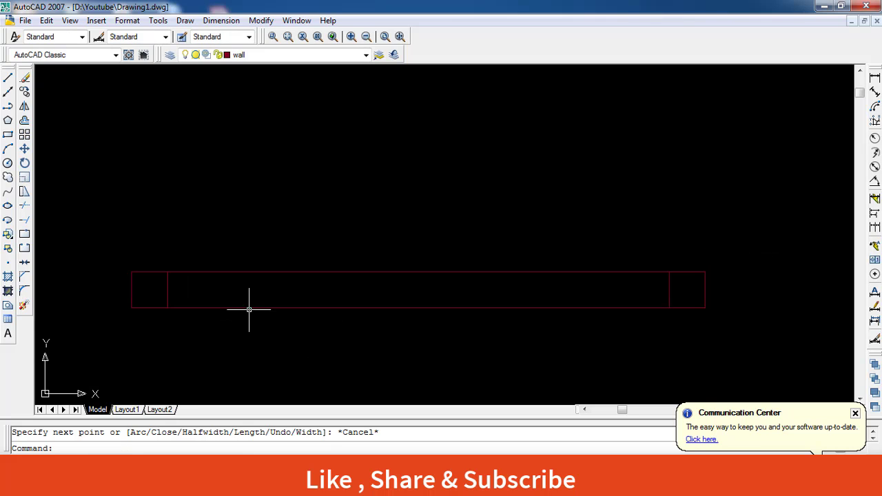
{"action": "left_click", "coordinate": [7, 105]}
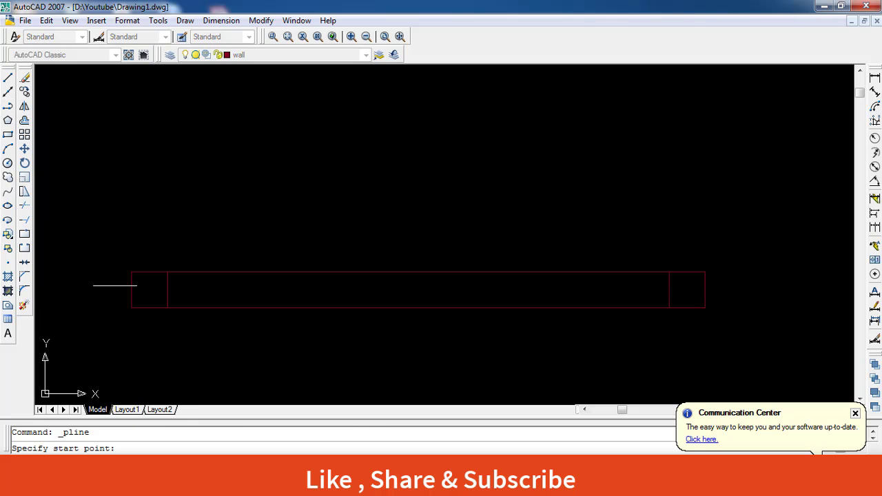
Step: Draw a 2'4"-tall, 2"-wide door leaf rising from the frame's top-left corner
{"action": "left_click", "coordinate": [131, 272]}
{"action": "scroll", "coordinate": [154, 154], "scroll_direction": "down", "scroll_amount": 1}
{"action": "middle_click_drag", "start_coordinate": [162, 184], "coordinate": [193, 272]}
{"action": "type", "text": "2'"}
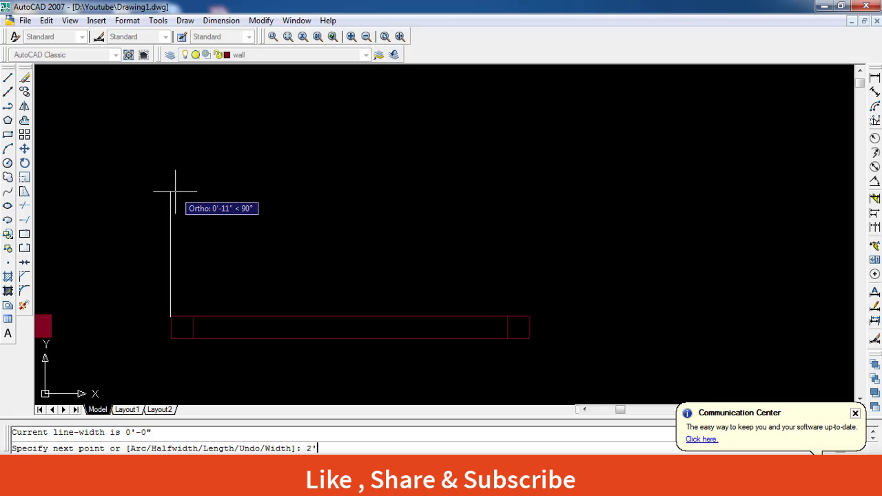
{"action": "type", "text": "4"}
{"action": "key", "text": "Return"}
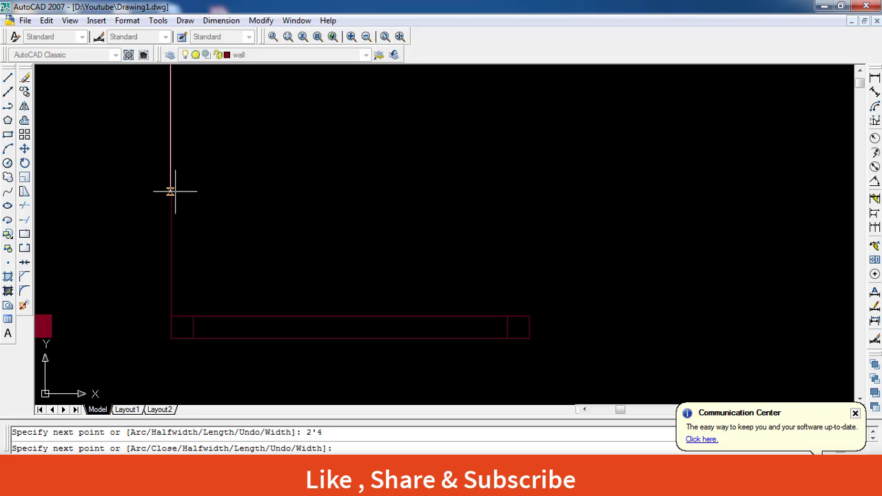
{"action": "mouse_move", "coordinate": [338, 160]}
{"action": "middle_mouse_down"}
{"action": "mouse_move", "coordinate": [302, 375]}
{"action": "mouse_move", "coordinate": [351, 429]}
{"action": "middle_mouse_up"}
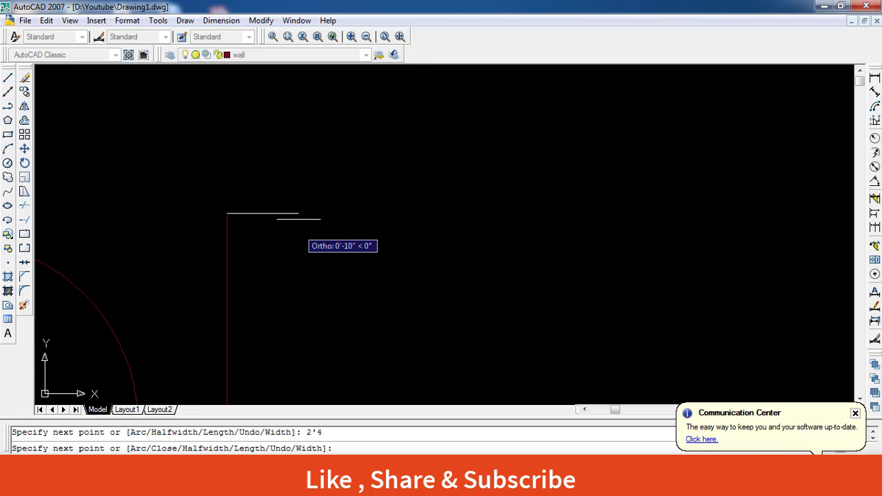
{"action": "type", "text": "2"}
{"action": "key", "text": "Return"}
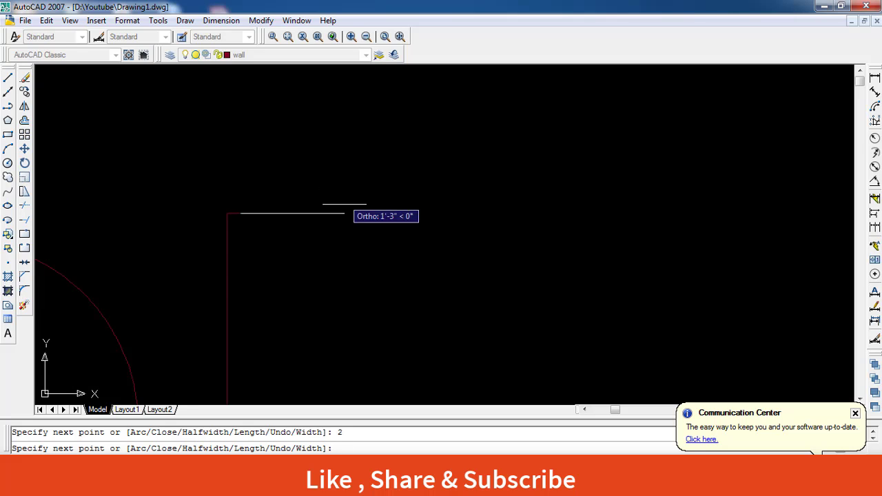
{"action": "scroll", "coordinate": [337, 206], "scroll_direction": "down", "scroll_amount": 2}
{"action": "scroll", "coordinate": [294, 318], "scroll_direction": "up", "scroll_amount": 4}
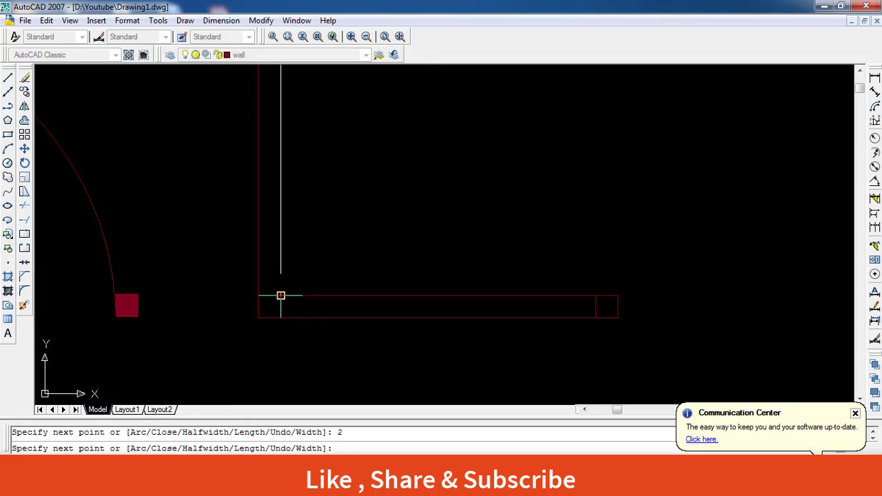
{"action": "key", "text": "Escape"}
Step: Draw a 3-point swing arc from the leaf's top corner to the frame's right end
{"action": "left_click", "coordinate": [8, 148]}
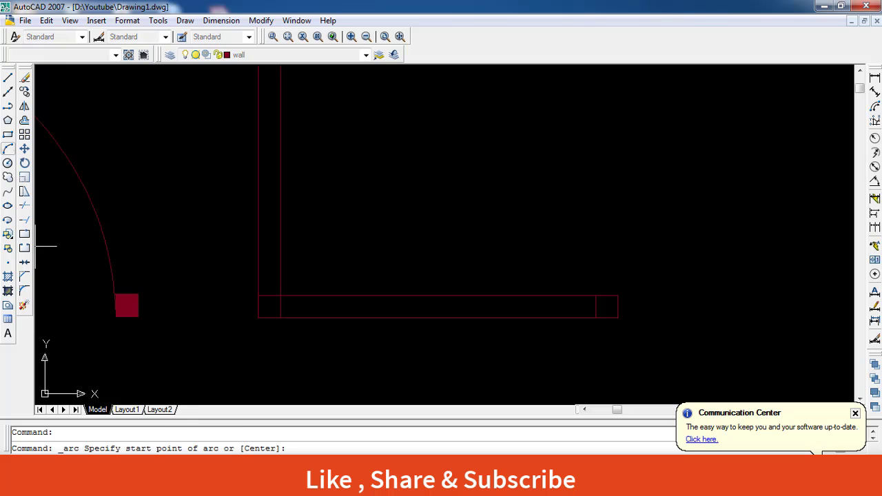
{"action": "scroll", "coordinate": [374, 242], "scroll_direction": "down", "scroll_amount": 2}
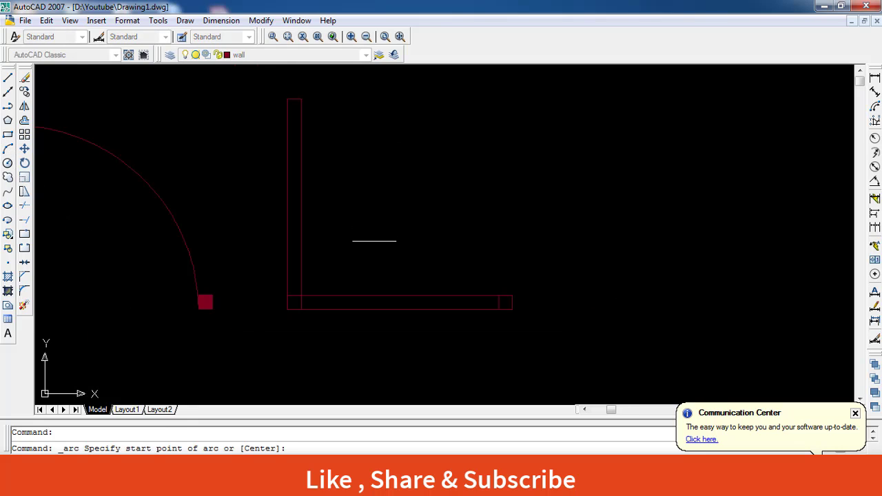
{"action": "left_click", "coordinate": [301, 100]}
{"action": "left_click", "coordinate": [417, 153]}
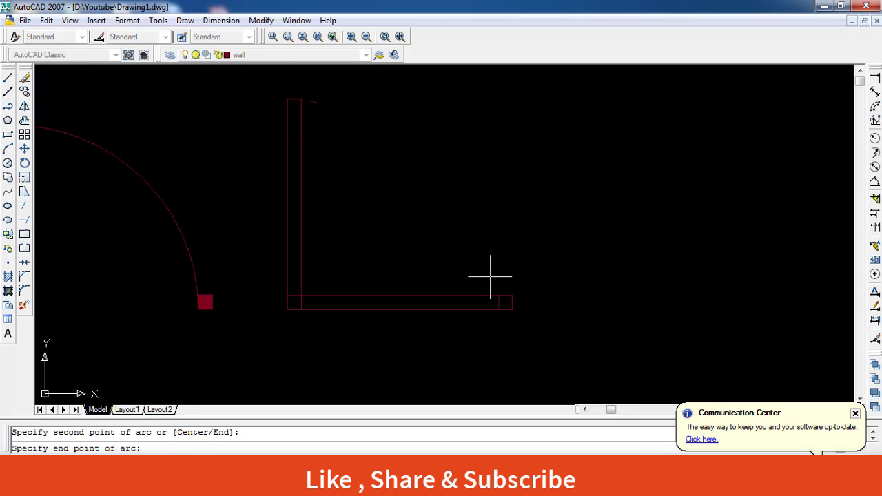
{"action": "left_click", "coordinate": [497, 297]}
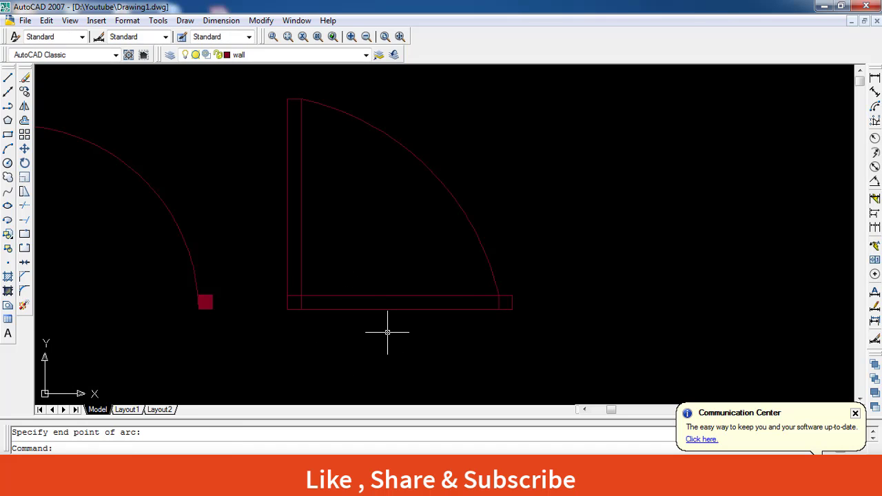
{"action": "type", "text": "tr"}
Step: Trim away the long frame lines between the two jambs
{"action": "key", "text": "Return"}
{"action": "key", "text": "Return"}
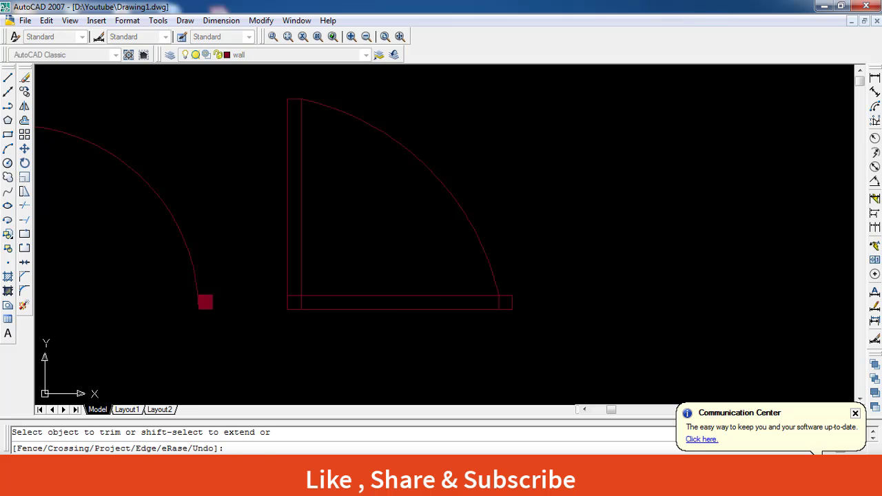
{"action": "left_click", "coordinate": [429, 331]}
{"action": "left_click", "coordinate": [364, 262]}
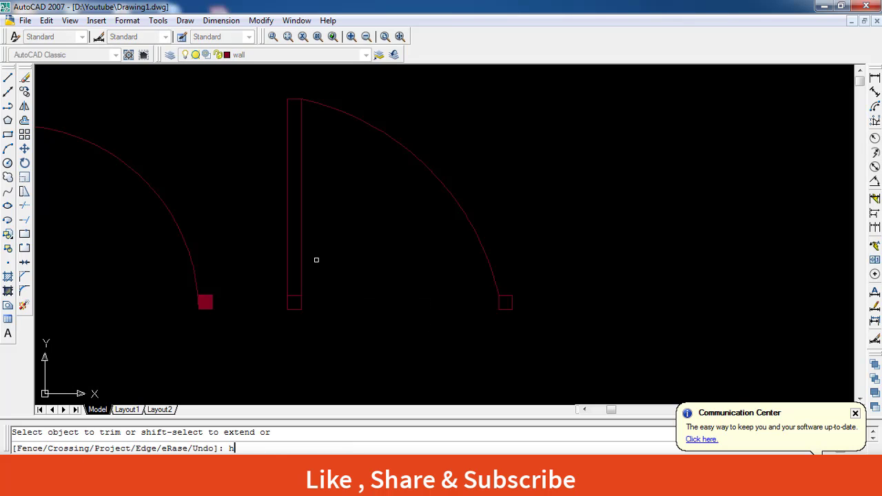
{"action": "key", "text": "Escape"}
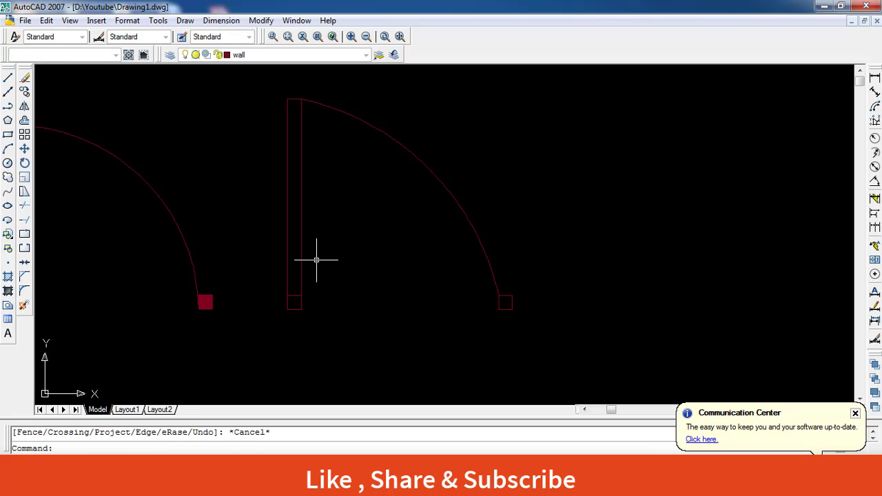
{"action": "key", "text": "Escape"}
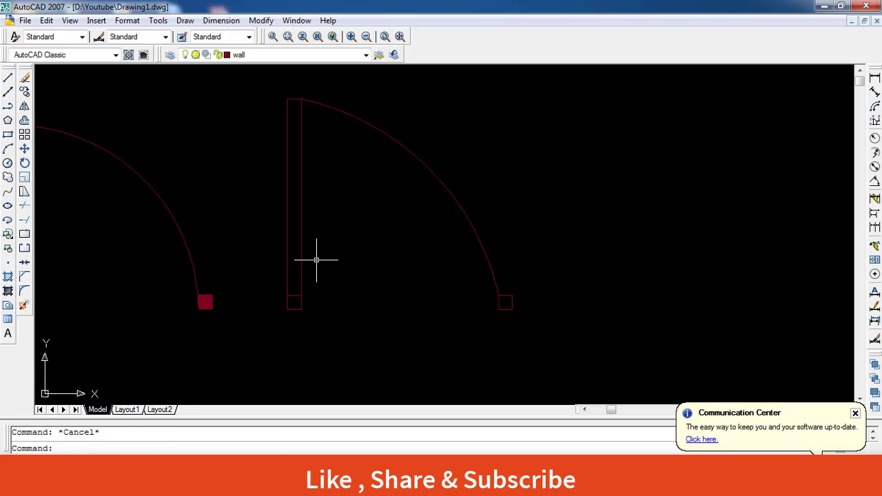
Step: Hatch both jamb squares of the second door
{"action": "type", "text": "h"}
{"action": "key", "text": "Return"}
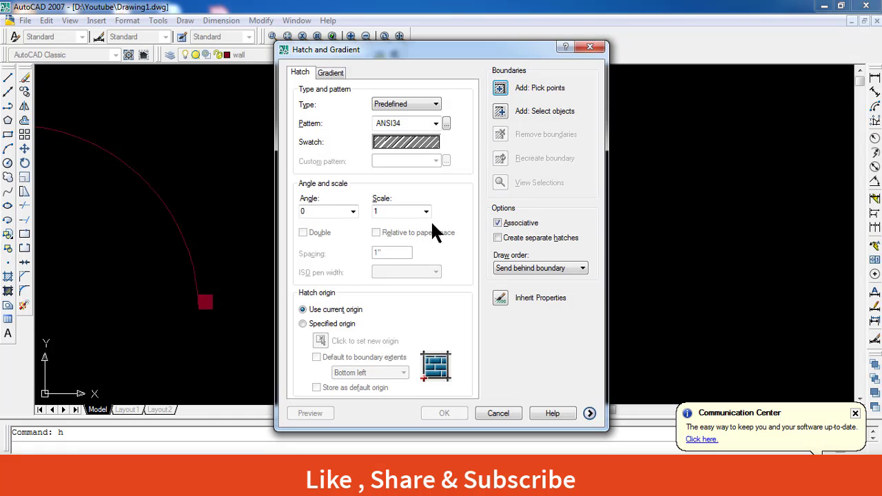
{"action": "left_click", "coordinate": [503, 92]}
{"action": "left_click", "coordinate": [309, 300]}
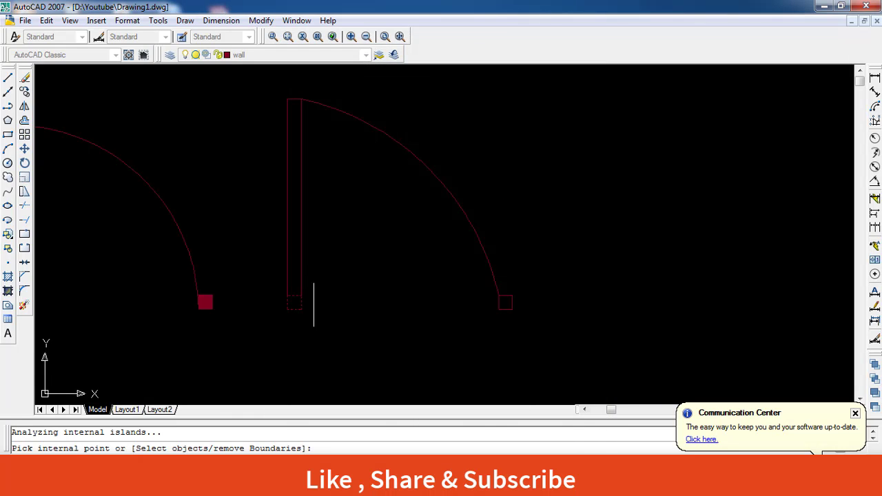
{"action": "left_click", "coordinate": [506, 302]}
{"action": "key", "text": "Return"}
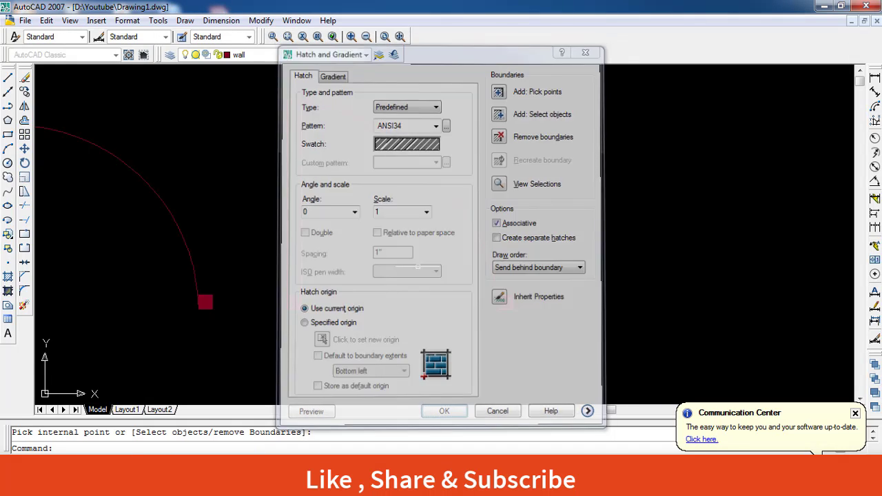
{"action": "key", "text": "Return"}
{"action": "type", "text": "hh"}
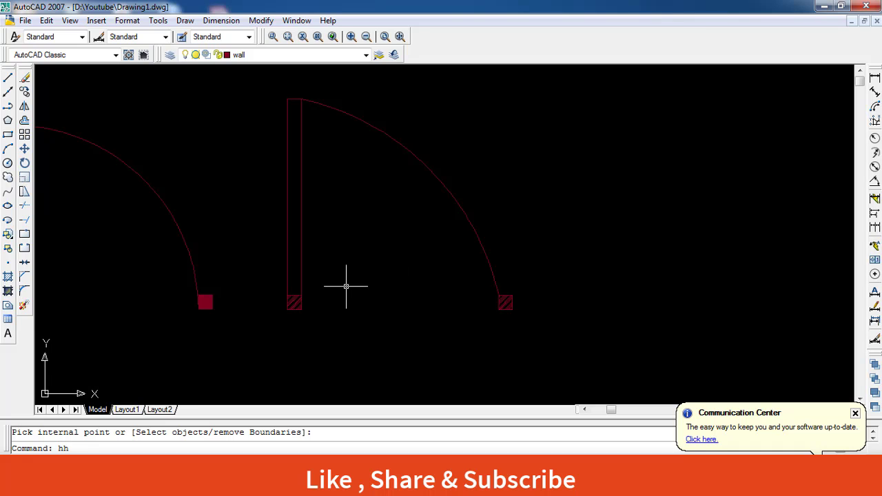
{"action": "key", "text": "Escape"}
Step: Fill the door leaf with ANSI34 hatch and delete the hatch in the jamb squares
{"action": "key", "text": "Return"}
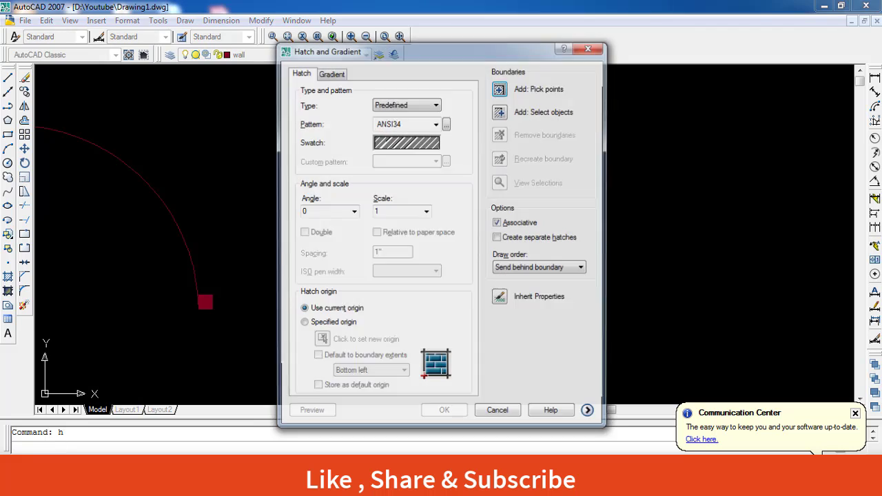
{"action": "left_click", "coordinate": [446, 123]}
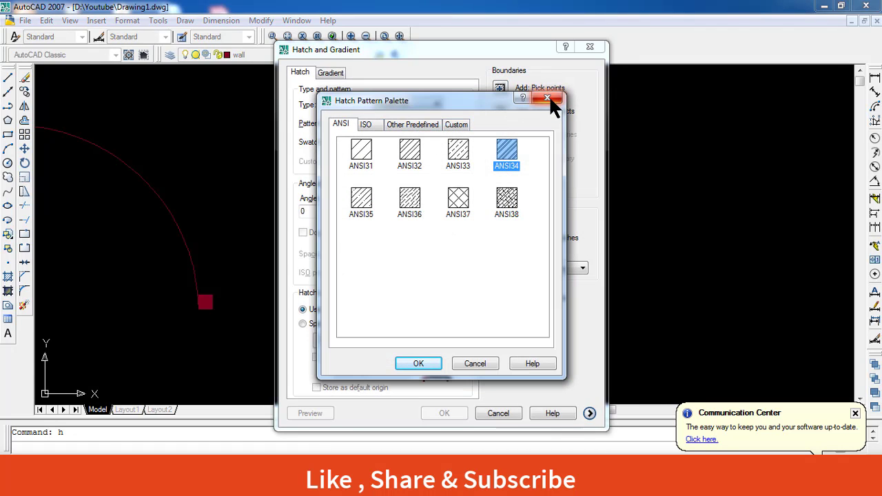
{"action": "left_click", "coordinate": [548, 98]}
{"action": "left_click", "coordinate": [501, 88]}
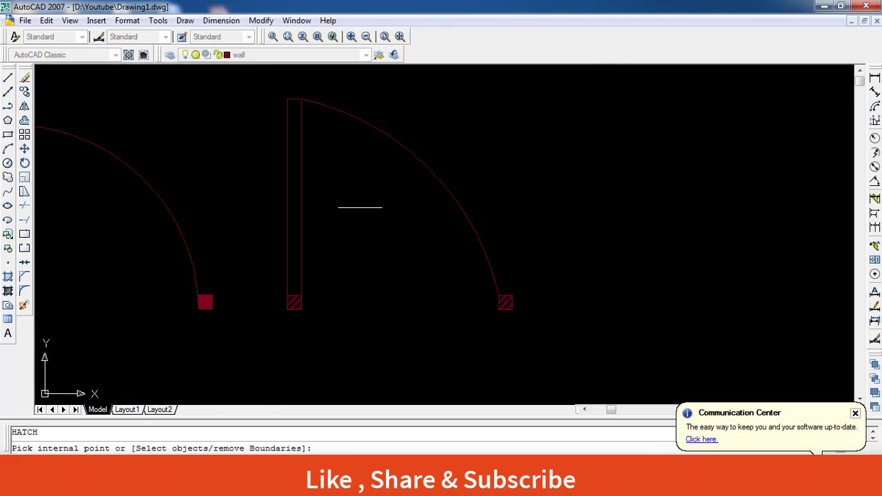
{"action": "left_click", "coordinate": [299, 194]}
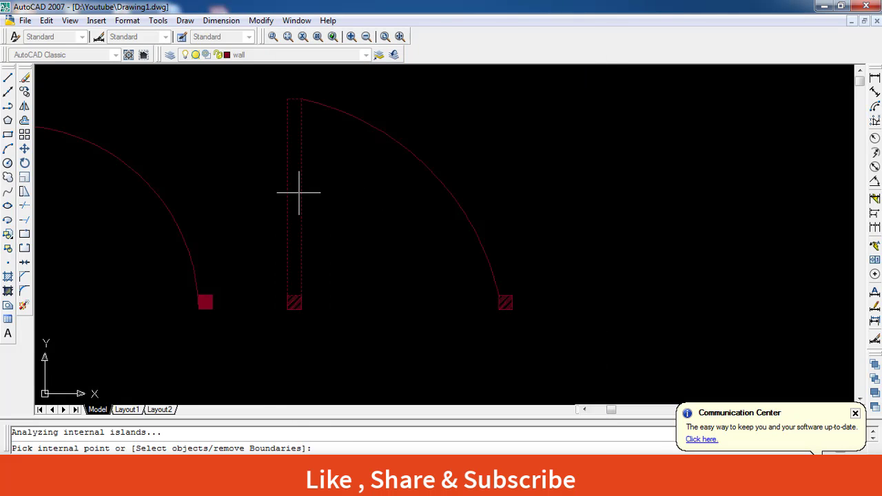
{"action": "key", "text": "Return"}
{"action": "key", "text": "Return"}
{"action": "scroll", "coordinate": [286, 299], "scroll_direction": "up", "scroll_amount": 5}
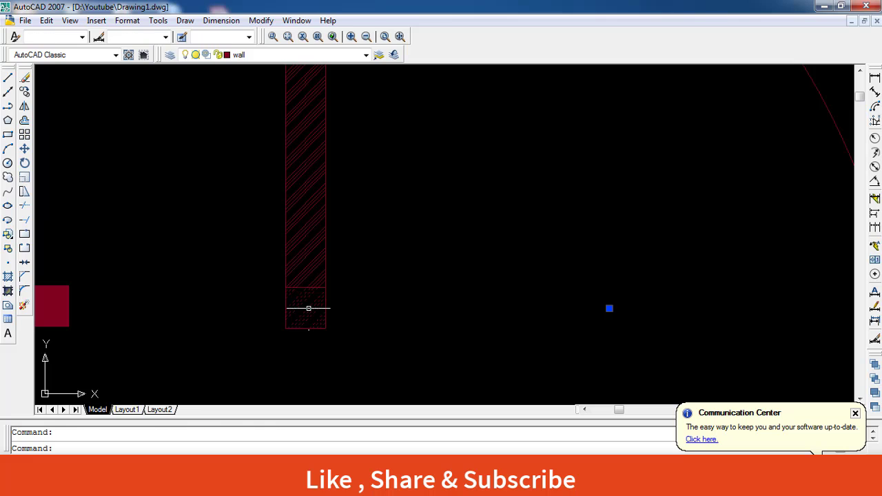
{"action": "key", "text": "Delete"}
{"action": "scroll", "coordinate": [482, 338], "scroll_direction": "down", "scroll_amount": 5}
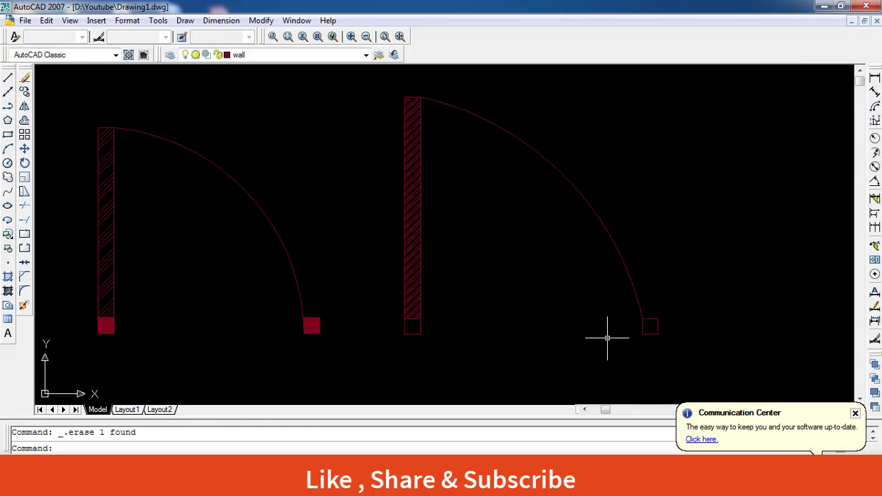
Step: Choose the SOLID pattern from Other Predefined in the hatch settings
{"action": "scroll", "coordinate": [404, 335], "scroll_direction": "up", "scroll_amount": 5}
{"action": "type", "text": "h"}
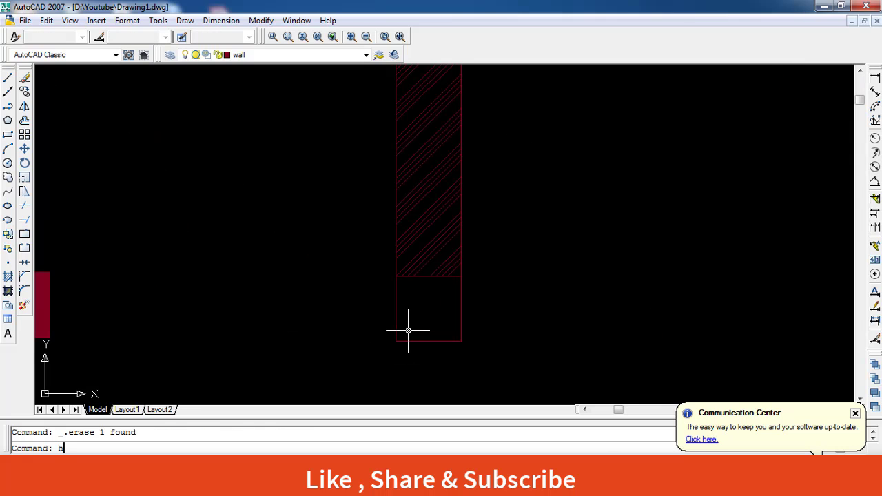
{"action": "key", "text": "Return"}
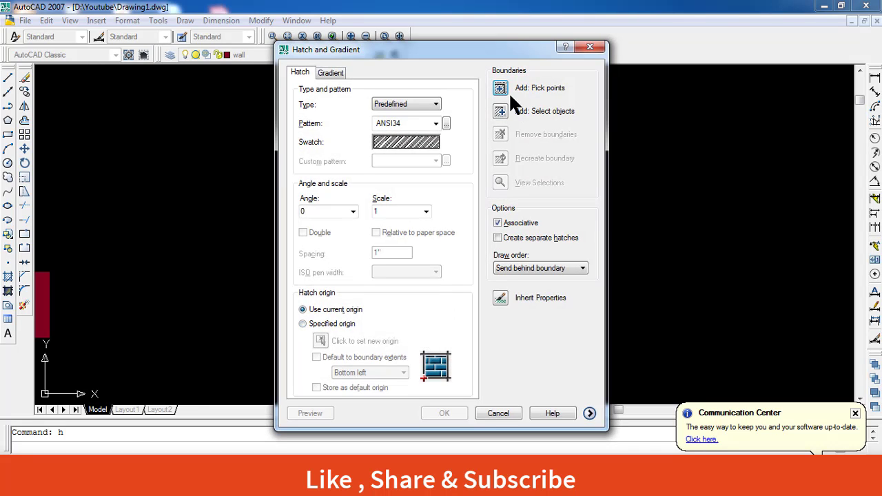
{"action": "left_click", "coordinate": [446, 123]}
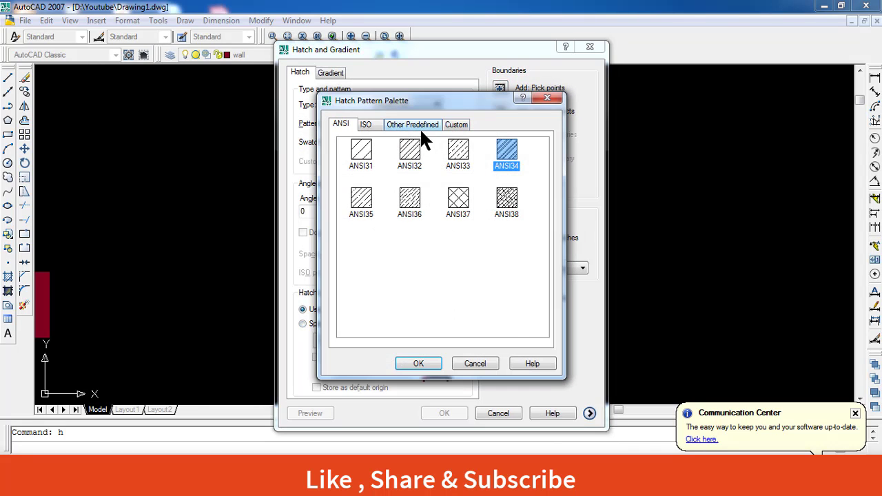
{"action": "left_click", "coordinate": [412, 123]}
{"action": "left_click", "coordinate": [356, 164]}
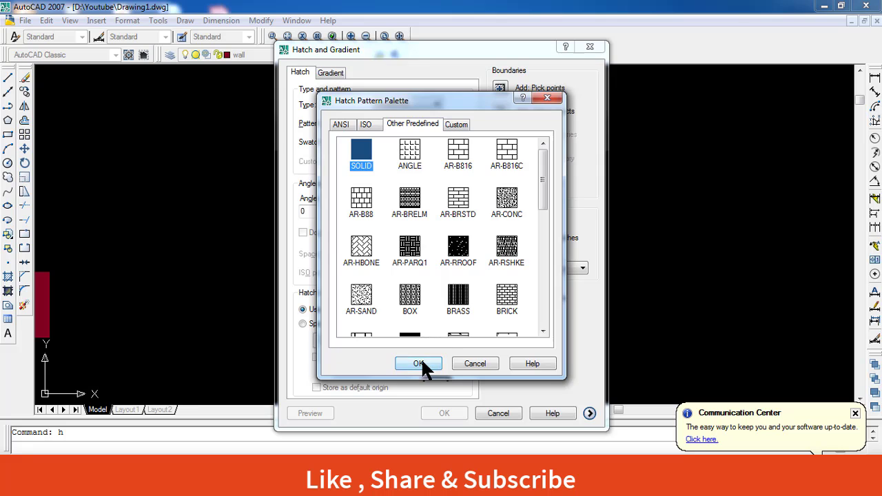
{"action": "left_click", "coordinate": [421, 364]}
Step: Solid-fill the second door's jamb squares and frame both doors in view
{"action": "left_click", "coordinate": [499, 87]}
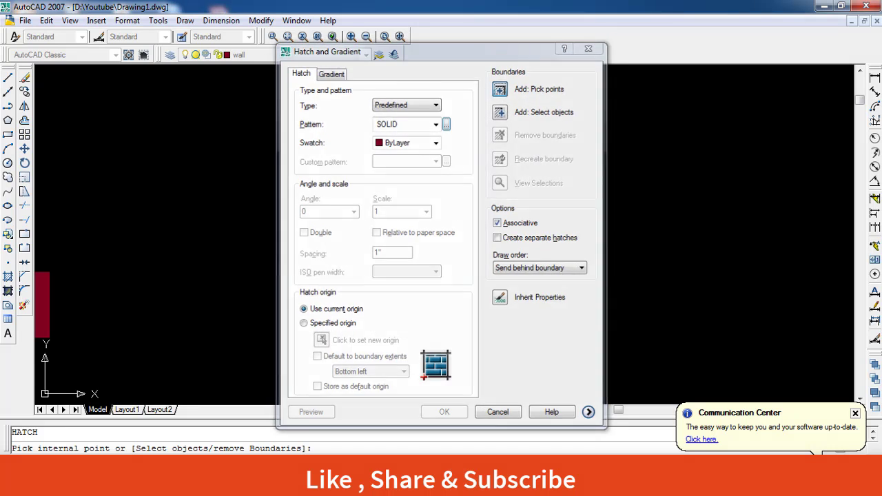
{"action": "left_click", "coordinate": [431, 320]}
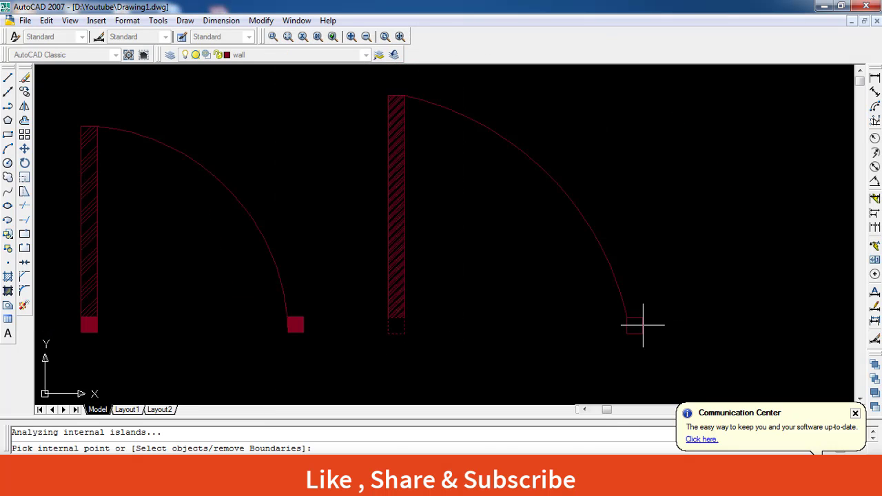
{"action": "scroll", "coordinate": [640, 325], "scroll_direction": "up", "scroll_amount": 4}
{"action": "key", "text": "Return"}
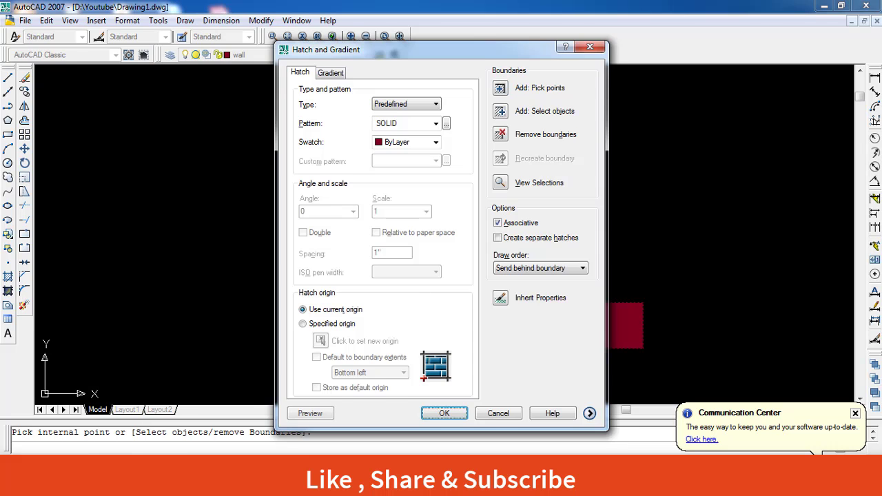
{"action": "key", "text": "Return"}
{"action": "scroll", "coordinate": [541, 331], "scroll_direction": "down", "scroll_amount": 6}
{"action": "middle_click_drag", "start_coordinate": [508, 353], "coordinate": [485, 320]}
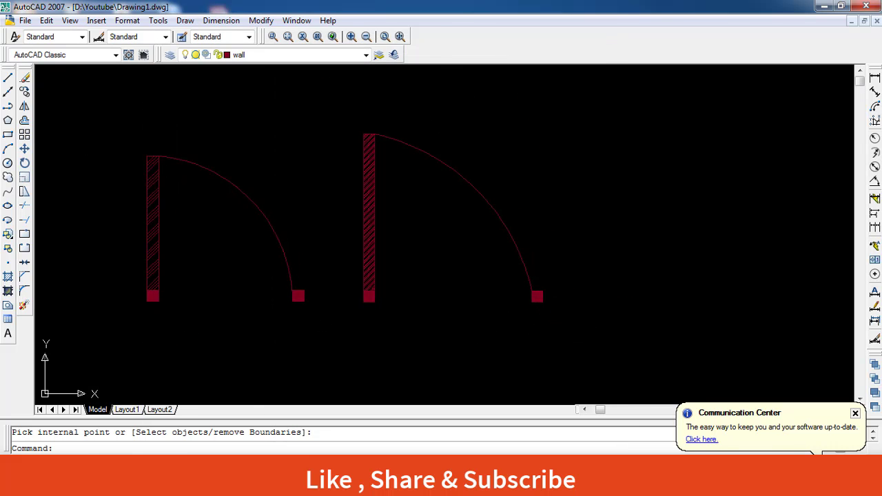
{"action": "scroll", "coordinate": [521, 330], "scroll_direction": "down", "scroll_amount": 5}
{"action": "middle_click_drag", "start_coordinate": [572, 330], "coordinate": [455, 316]}
{"action": "scroll", "coordinate": [450, 316], "scroll_direction": "up", "scroll_amount": 2}
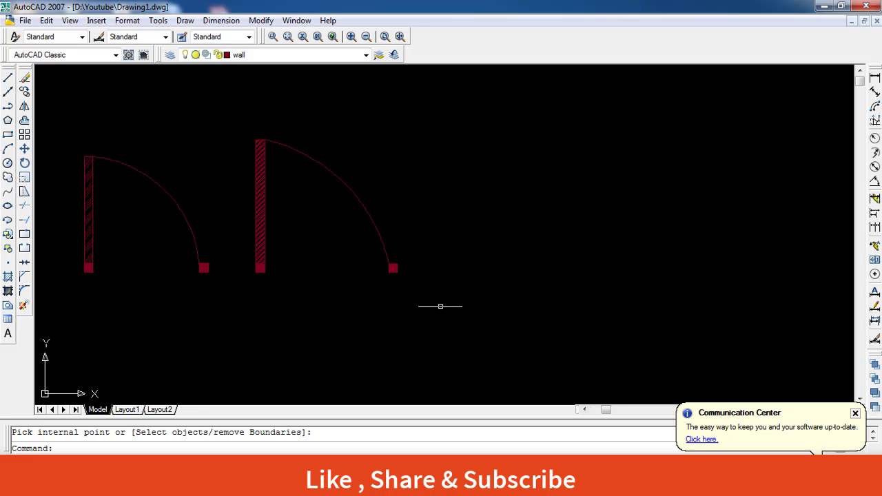
{"action": "middle_click_drag", "start_coordinate": [438, 305], "coordinate": [378, 304]}
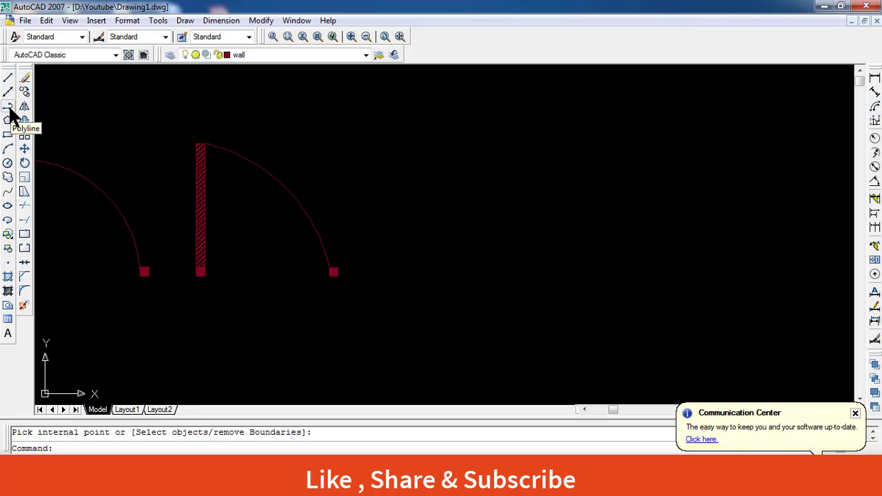
Step: Draw a 3' by 2" frame rectangle to the right of the existing doors
{"action": "left_click", "coordinate": [8, 107]}
{"action": "left_click", "coordinate": [404, 276]}
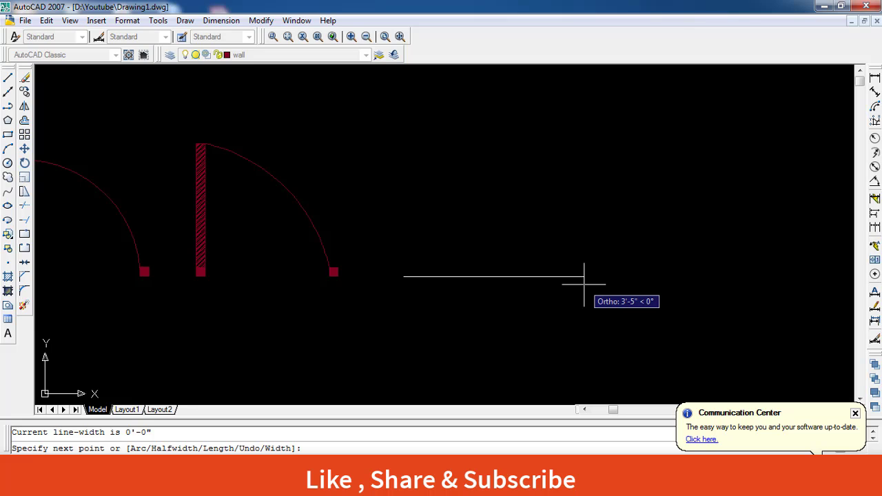
{"action": "type", "text": "3'"}
{"action": "key", "text": "Return"}
{"action": "type", "text": "2"}
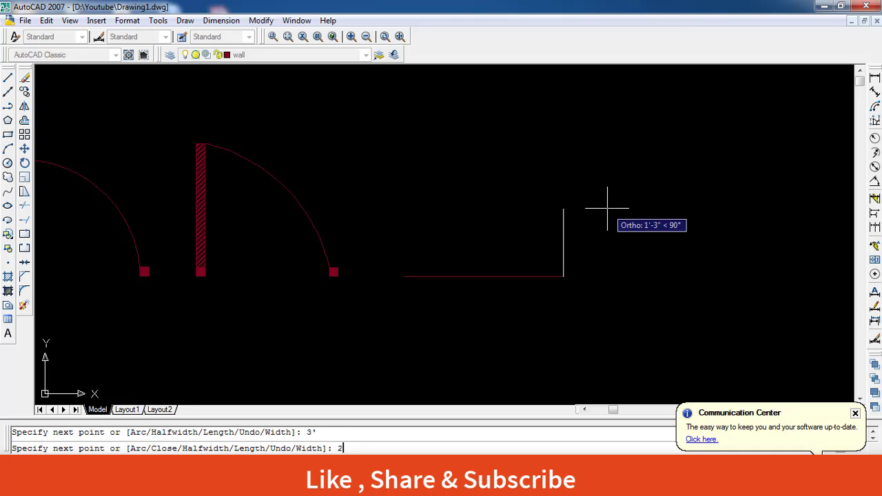
{"action": "key", "text": "Return"}
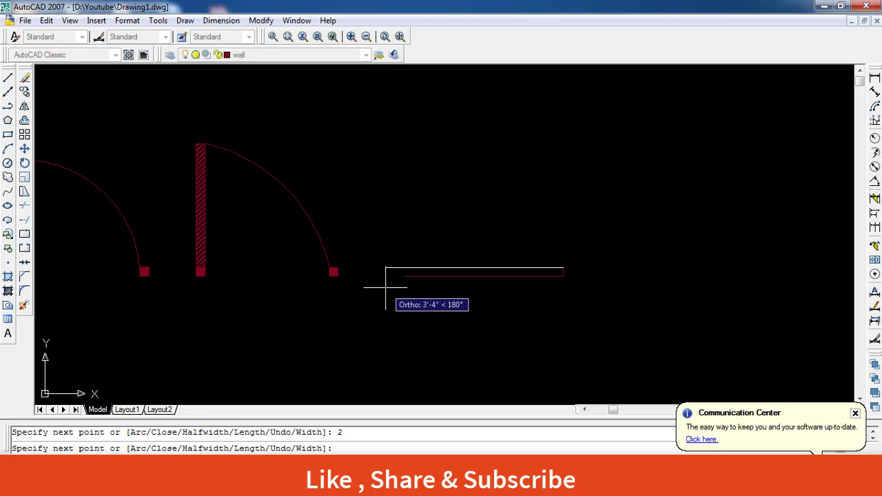
{"action": "type", "text": "3'"}
{"action": "key", "text": "Return"}
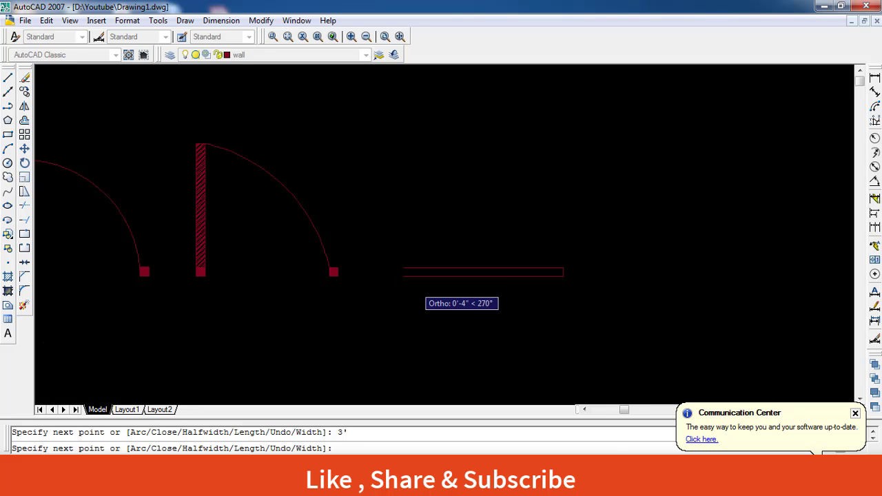
{"action": "scroll", "coordinate": [386, 284], "scroll_direction": "up", "scroll_amount": 3}
{"action": "key", "text": "Escape"}
{"action": "middle_click_drag", "start_coordinate": [472, 292], "coordinate": [367, 331]}
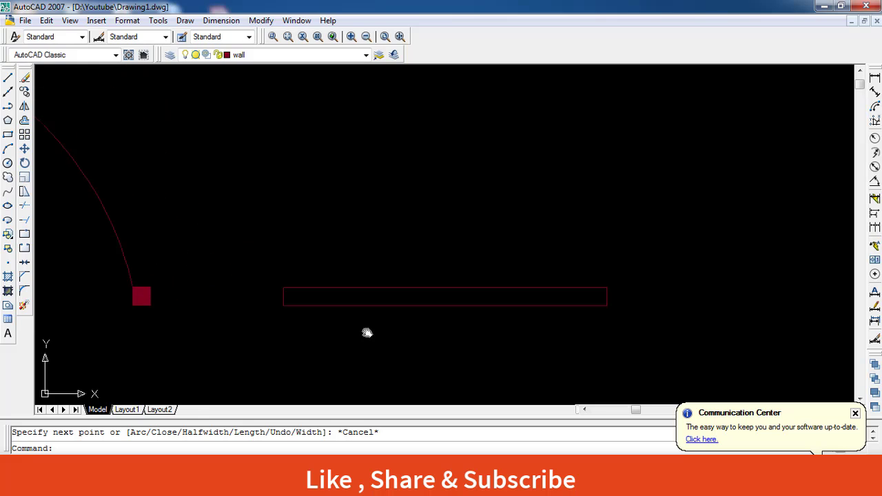
Step: Add a 2" jamb square at the frame's left end
{"action": "left_click", "coordinate": [7, 106]}
{"action": "scroll", "coordinate": [290, 335], "scroll_direction": "up", "scroll_amount": 3}
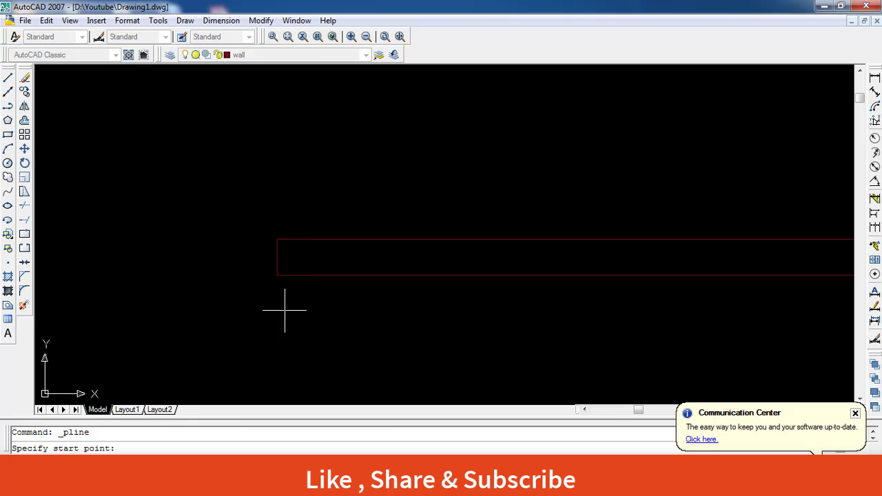
{"action": "left_click", "coordinate": [276, 275]}
{"action": "type", "text": "2"}
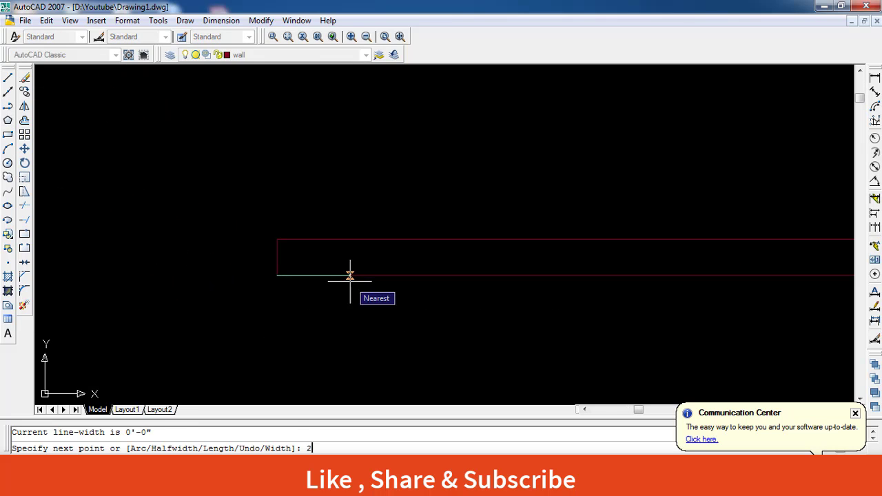
{"action": "key", "text": "Return"}
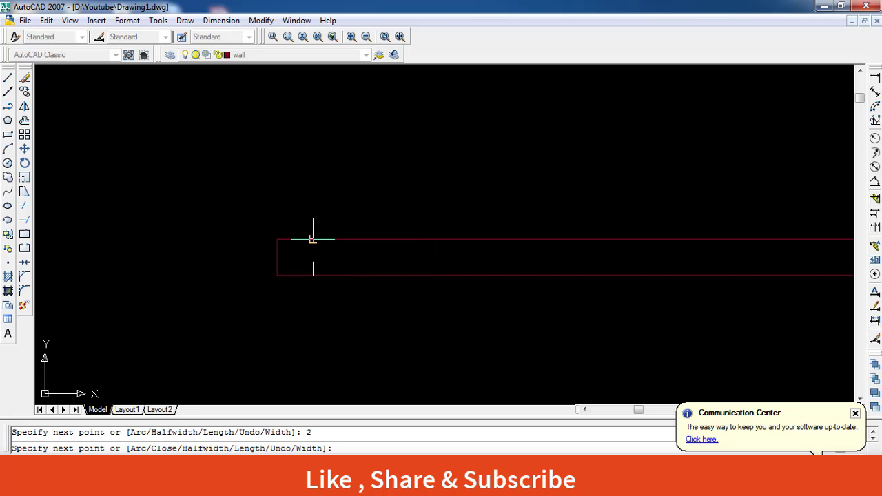
{"action": "key", "text": "Escape"}
Step: Add a 2" jamb square at the frame's right end
{"action": "middle_click_drag", "start_coordinate": [503, 354], "coordinate": [306, 354]}
{"action": "scroll", "coordinate": [345, 380], "scroll_direction": "down", "scroll_amount": 1}
{"action": "key", "text": "Return"}
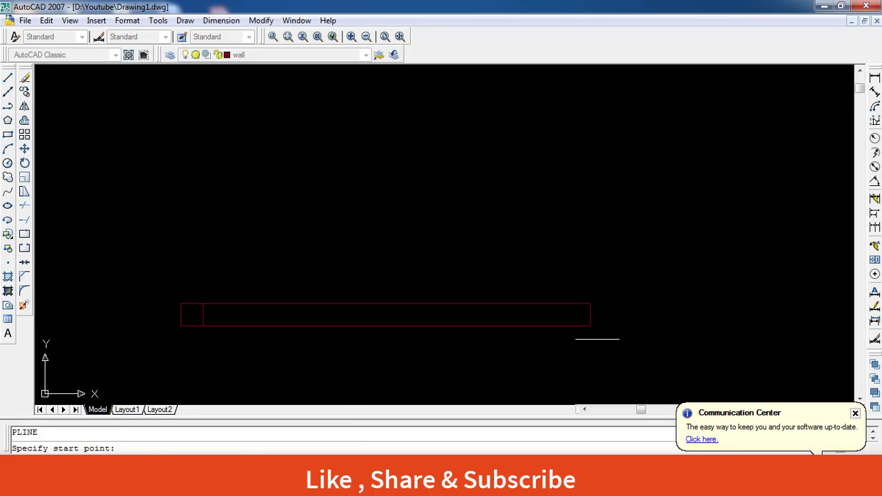
{"action": "scroll", "coordinate": [596, 338], "scroll_direction": "up", "scroll_amount": 3}
{"action": "left_click", "coordinate": [579, 317]}
{"action": "type", "text": "2"}
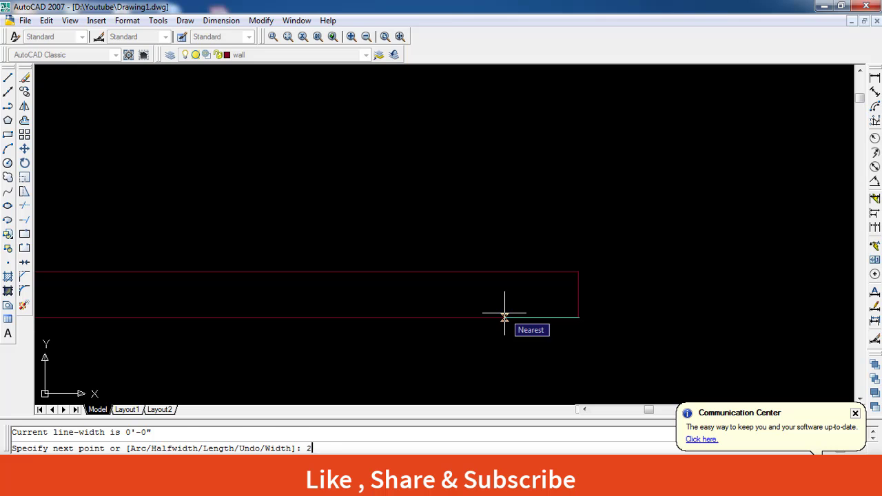
{"action": "key", "text": "Return"}
{"action": "key", "text": "Escape"}
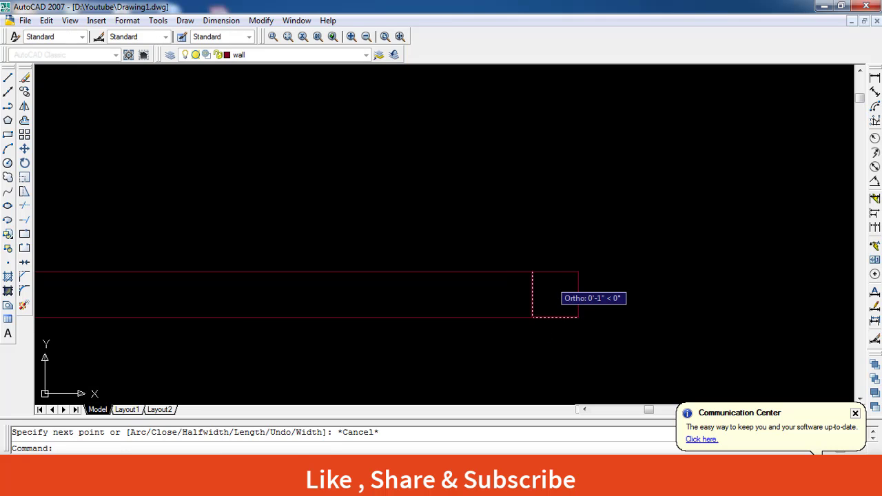
{"action": "scroll", "coordinate": [435, 328], "scroll_direction": "down", "scroll_amount": 2}
Step: Draw a 2'8"-tall, 2"-wide door leaf rising from the frame's upper-left corner
{"action": "middle_click_drag", "start_coordinate": [435, 329], "coordinate": [542, 328]}
{"action": "key", "text": "Return"}
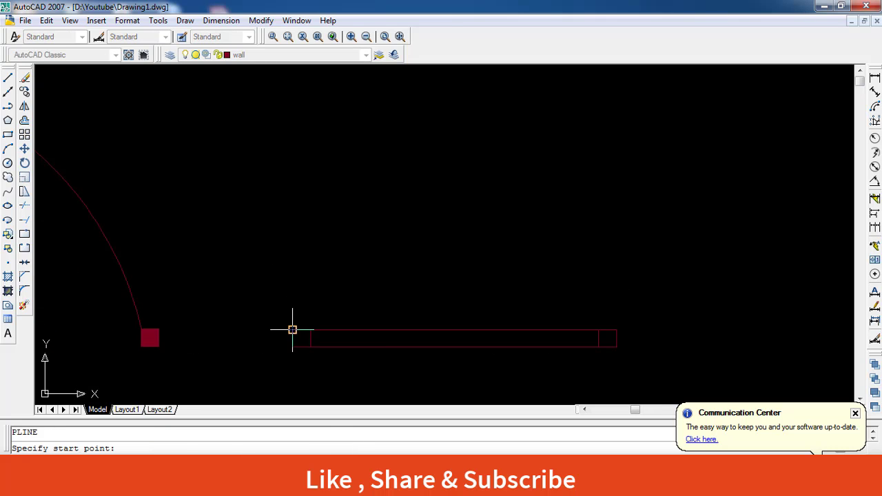
{"action": "left_click", "coordinate": [293, 330]}
{"action": "type", "text": "2'"}
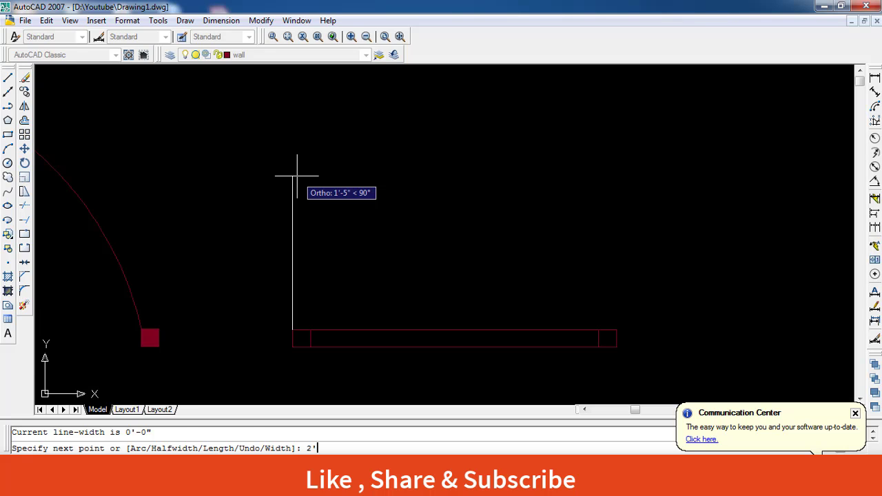
{"action": "type", "text": "8"}
{"action": "key", "text": "Return"}
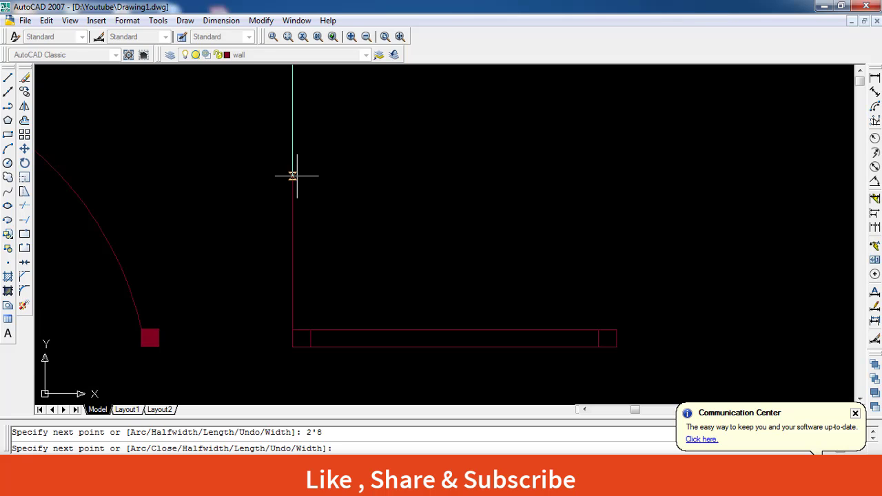
{"action": "scroll", "coordinate": [441, 152], "scroll_direction": "down", "scroll_amount": 4}
{"action": "middle_click_drag", "start_coordinate": [459, 152], "coordinate": [416, 195]}
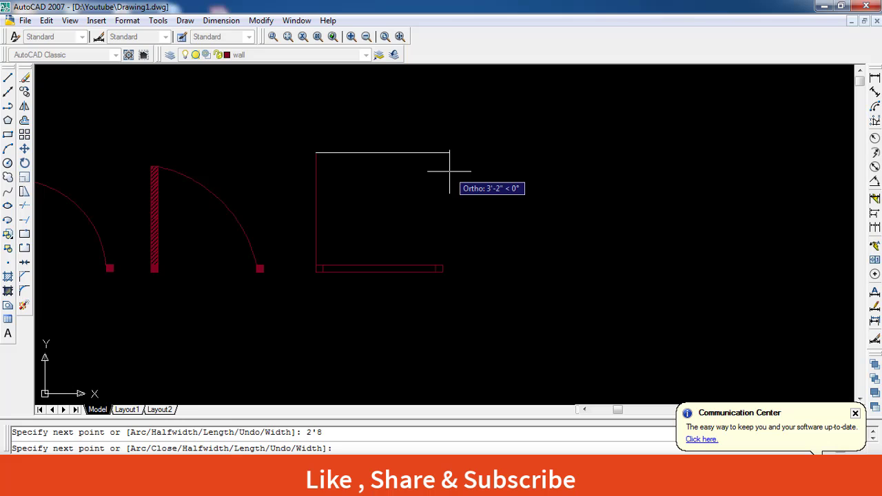
{"action": "type", "text": "2"}
{"action": "key", "text": "Return"}
{"action": "scroll", "coordinate": [317, 270], "scroll_direction": "up", "scroll_amount": 5}
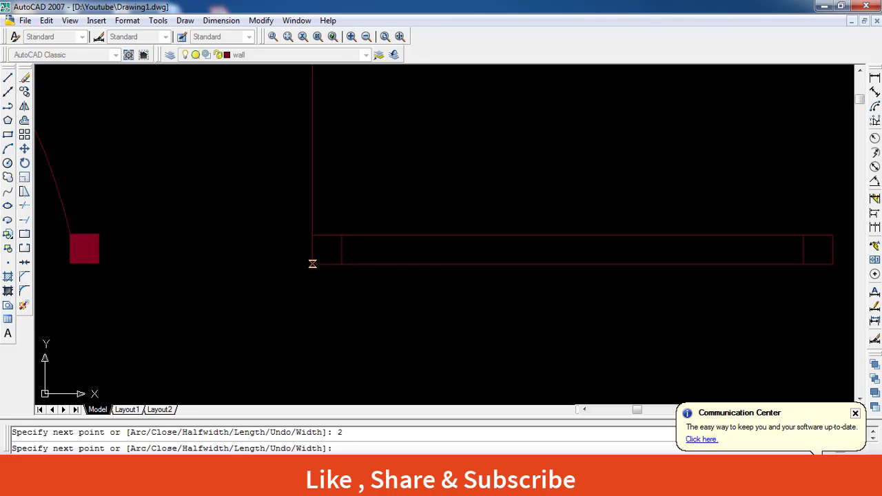
{"action": "key", "text": "Escape"}
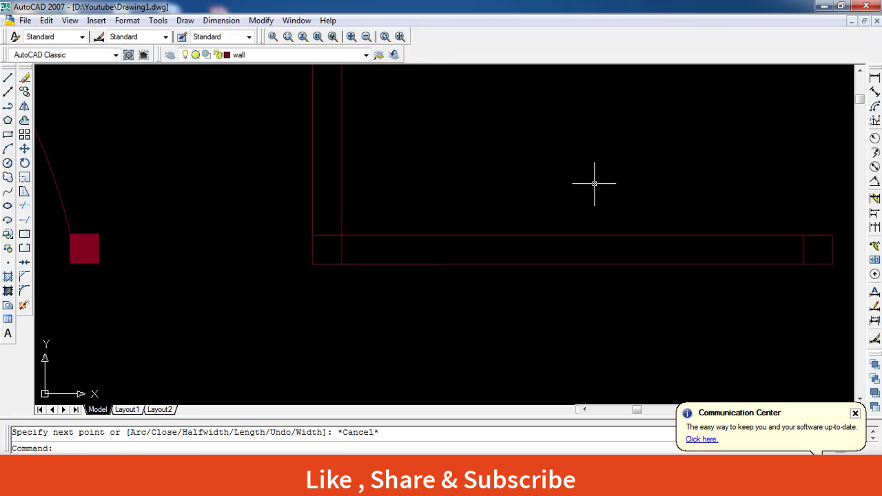
{"action": "type", "text": "tr"}
Step: Trim the overlapping frame lines of the third door
{"action": "key", "text": "Return"}
{"action": "key", "text": "Return"}
{"action": "left_click", "coordinate": [551, 252]}
{"action": "left_click", "coordinate": [579, 275]}
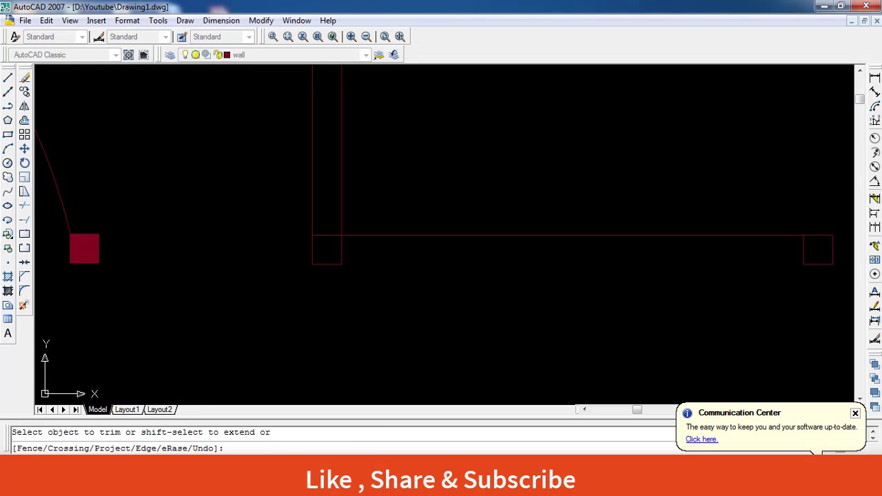
{"action": "left_click", "coordinate": [539, 160]}
{"action": "left_click", "coordinate": [565, 273]}
{"action": "scroll", "coordinate": [500, 242], "scroll_direction": "down", "scroll_amount": 3}
{"action": "middle_click_drag", "start_coordinate": [500, 242], "coordinate": [445, 295]}
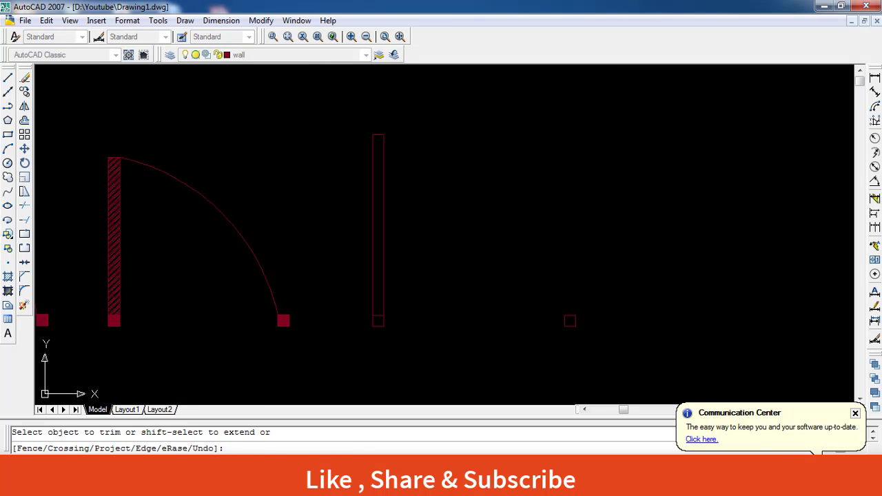
Step: Draw the third door's swing arc from the leaf top to the right jamb, then open Hatch
{"action": "left_click", "coordinate": [8, 149]}
{"action": "left_click", "coordinate": [381, 134]}
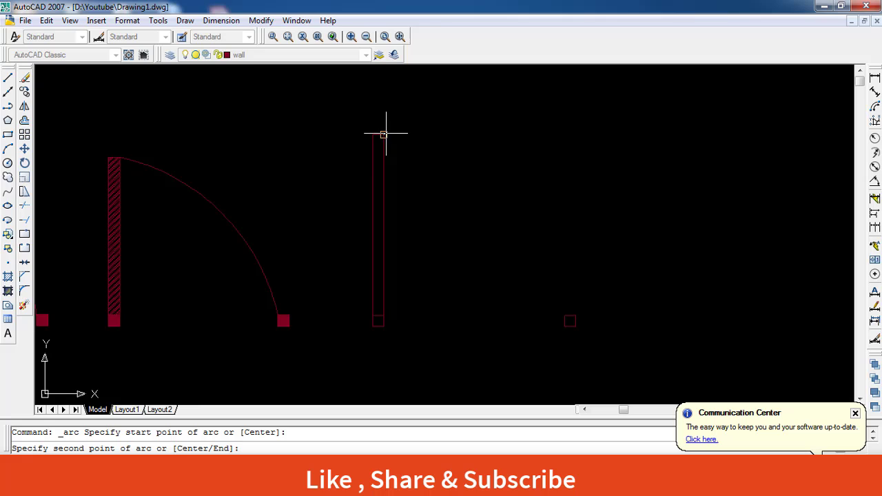
{"action": "left_click", "coordinate": [517, 196]}
{"action": "left_click", "coordinate": [567, 323]}
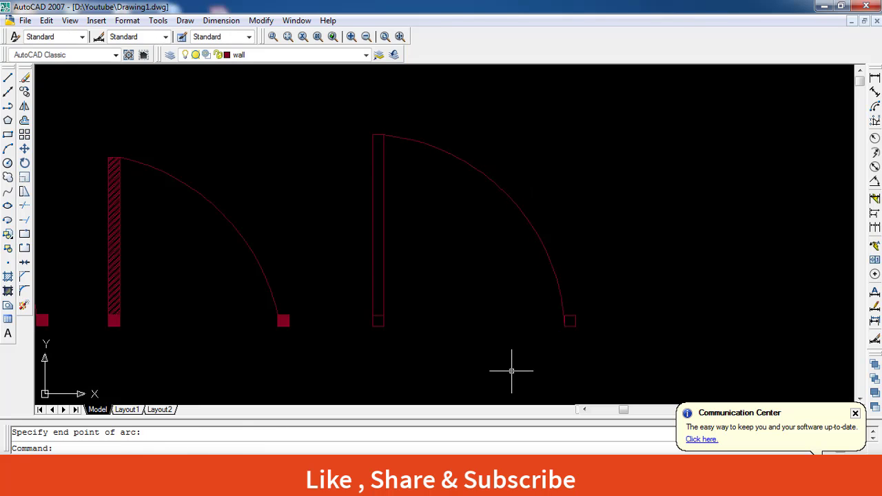
{"action": "middle_click_drag", "start_coordinate": [441, 305], "coordinate": [397, 329]}
{"action": "type", "text": "h"}
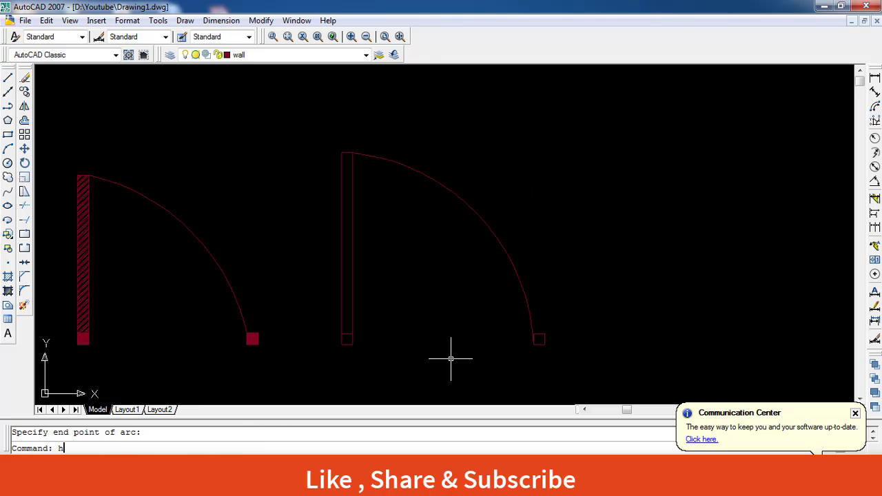
{"action": "key", "text": "Return"}
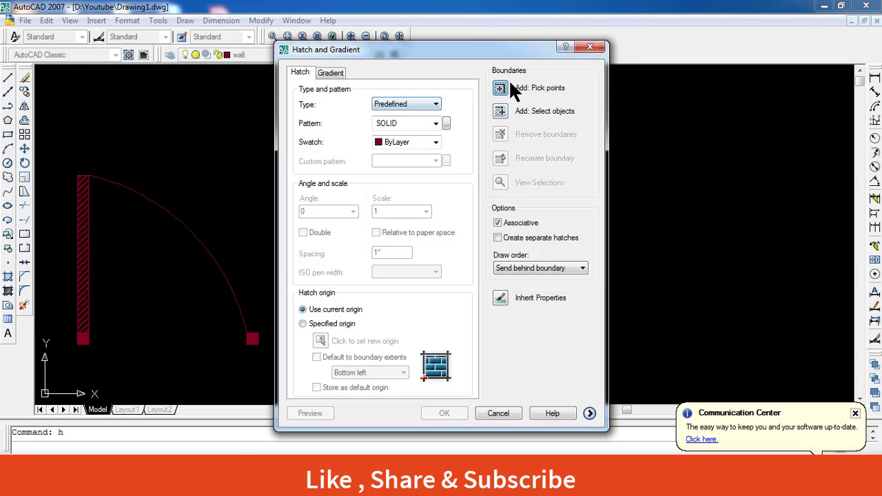
Step: Fill the second door's left and right jamb squares with a solid hatch
{"action": "left_click", "coordinate": [511, 88]}
{"action": "left_click", "coordinate": [347, 342]}
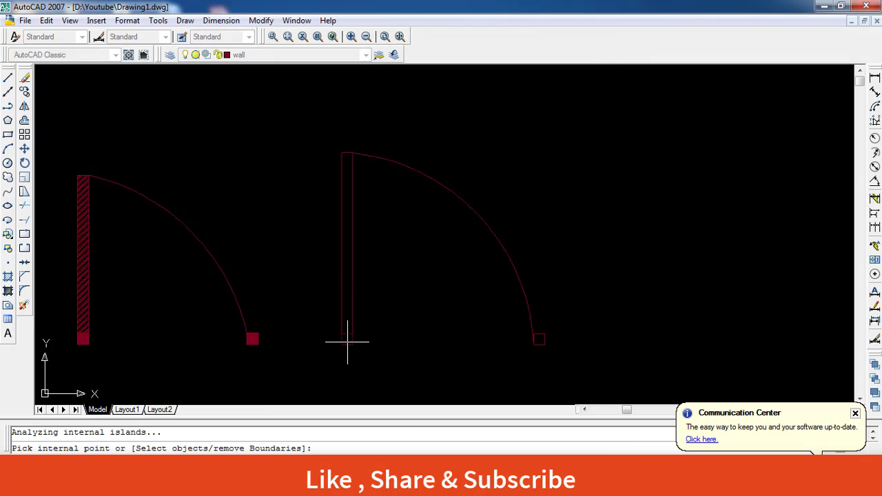
{"action": "left_click", "coordinate": [542, 340]}
{"action": "key", "text": "Return"}
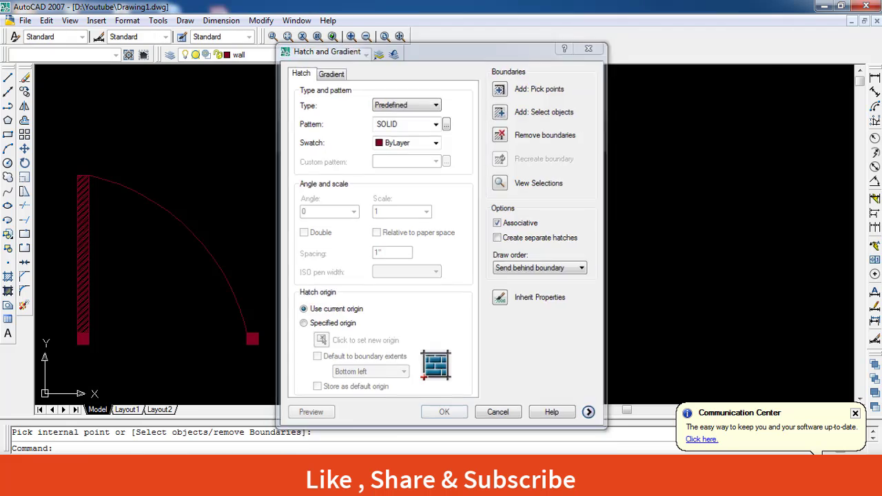
{"action": "key", "text": "Return"}
Step: Reopen the hatch settings and select the ANSI34 pattern from the ANSI patterns
{"action": "type", "text": "h"}
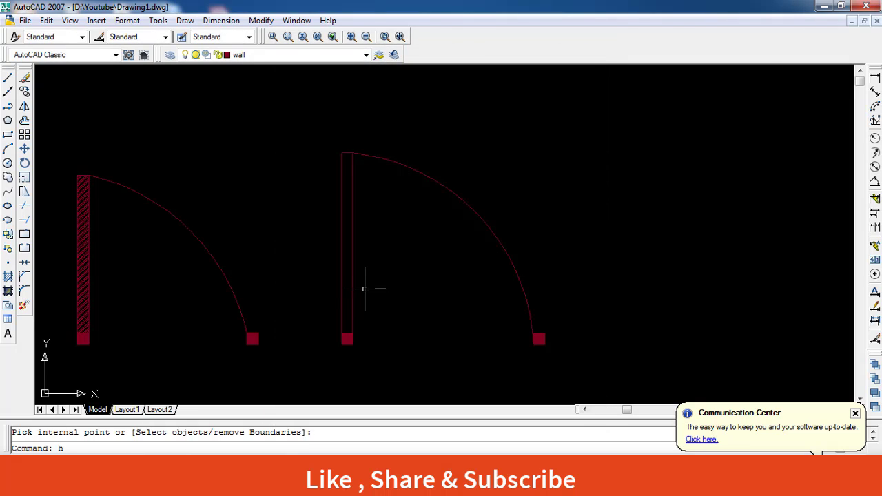
{"action": "key", "text": "Return"}
{"action": "left_click", "coordinate": [500, 89]}
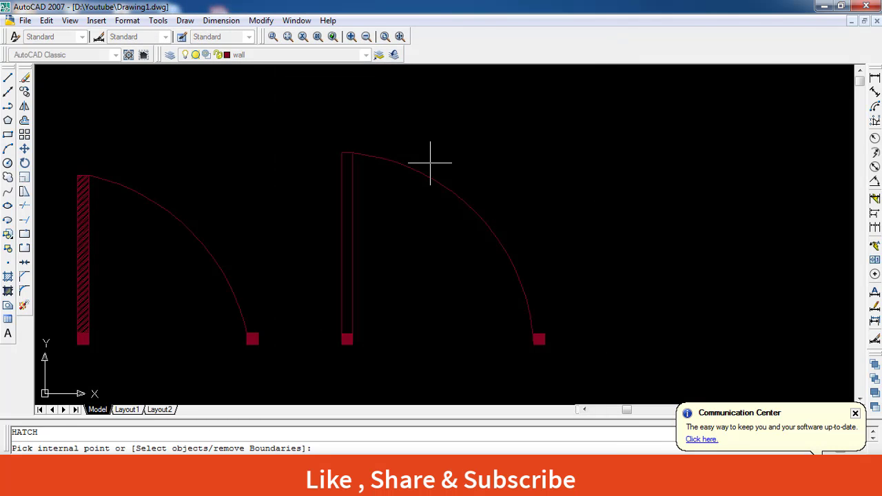
{"action": "key", "text": "Escape"}
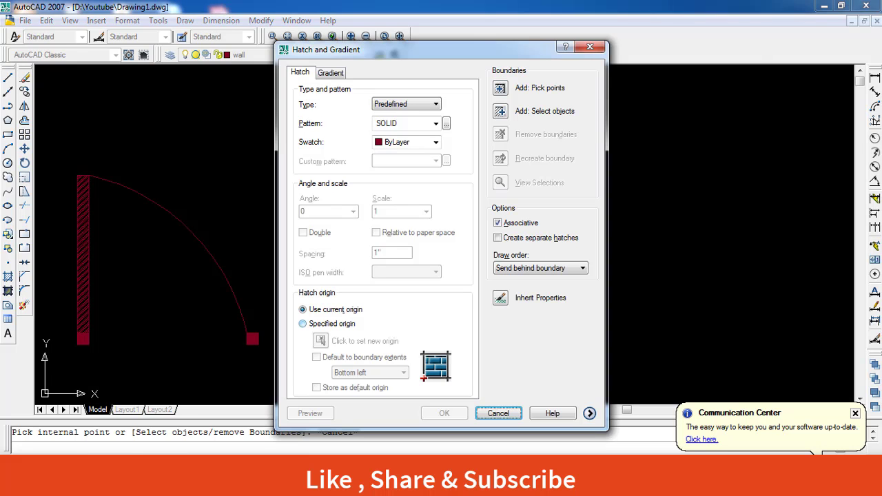
{"action": "left_click", "coordinate": [446, 123]}
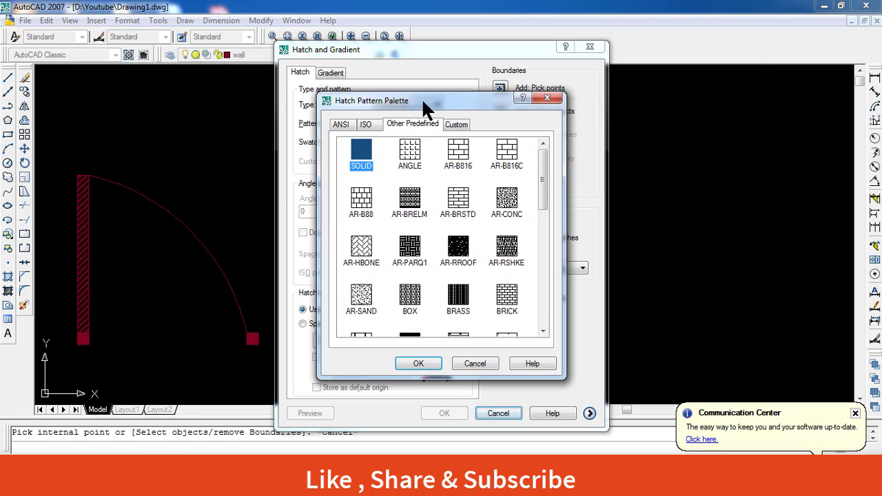
{"action": "left_click", "coordinate": [340, 124]}
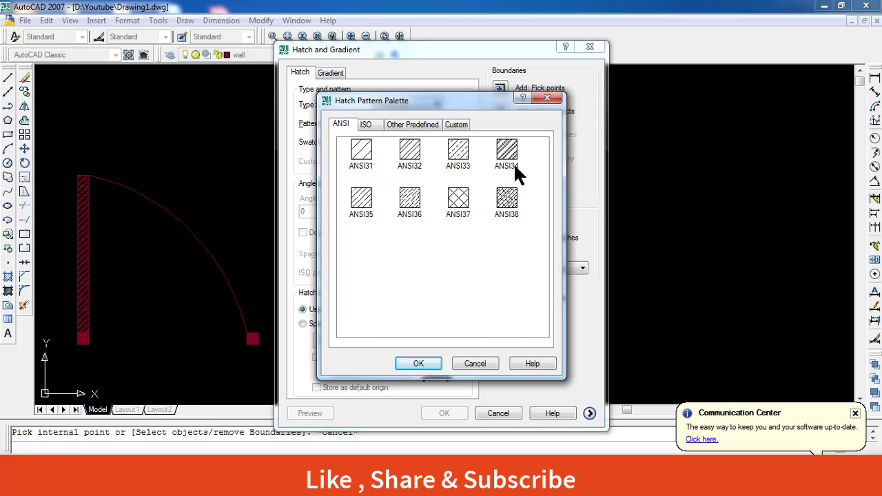
{"action": "left_click", "coordinate": [510, 159]}
{"action": "left_click", "coordinate": [418, 366]}
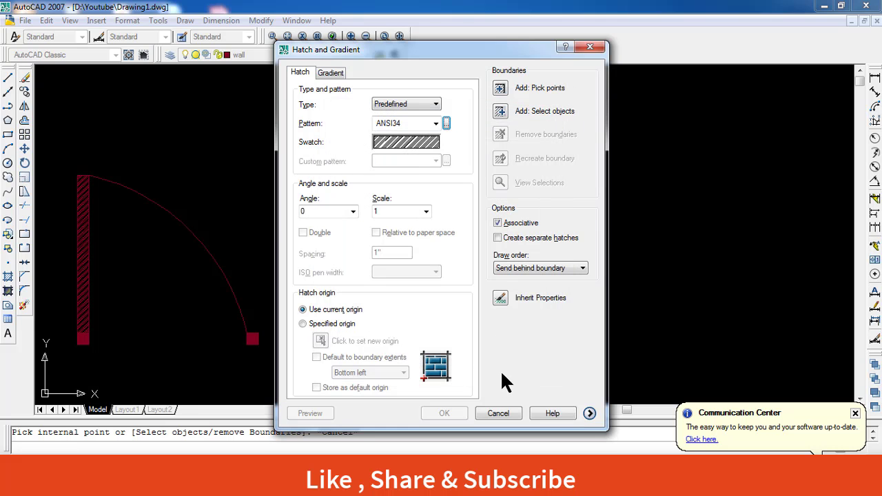
Step: Apply the ANSI34 diagonal hatch inside the second door's leaf
{"action": "left_click", "coordinate": [500, 89]}
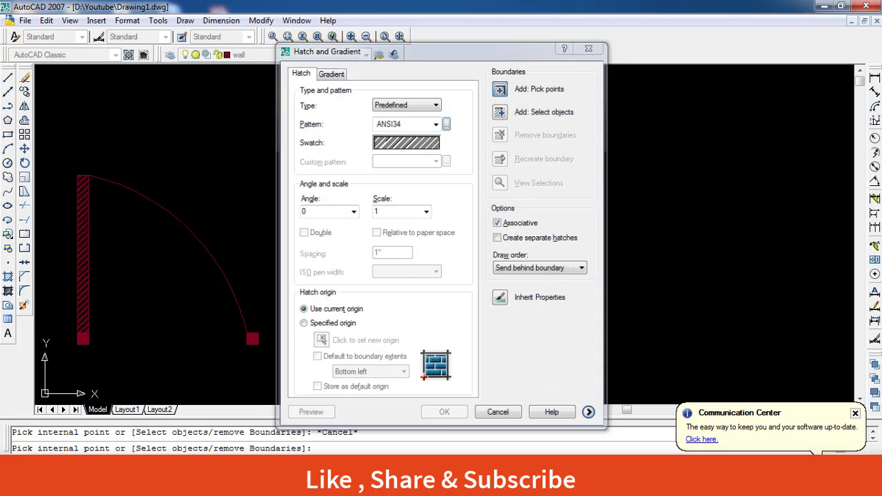
{"action": "left_click", "coordinate": [348, 254]}
{"action": "key", "text": "Return"}
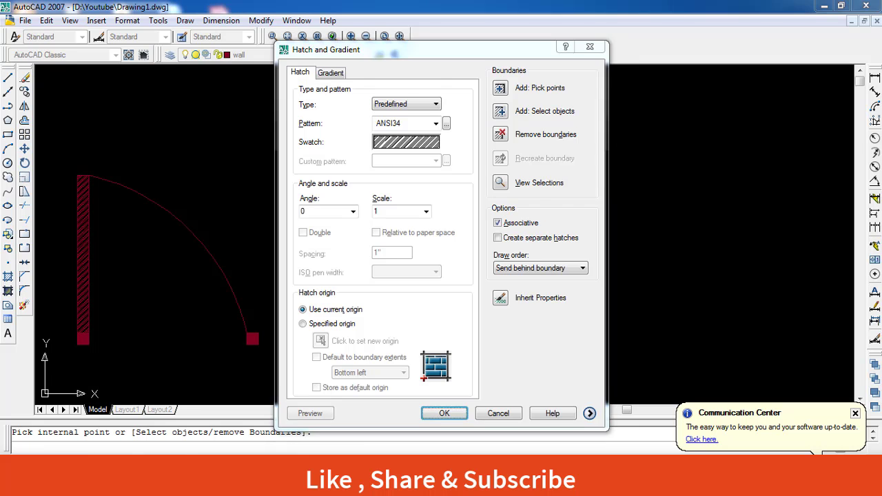
{"action": "left_click", "coordinate": [445, 413]}
{"action": "scroll", "coordinate": [542, 260], "scroll_direction": "down", "scroll_amount": 4}
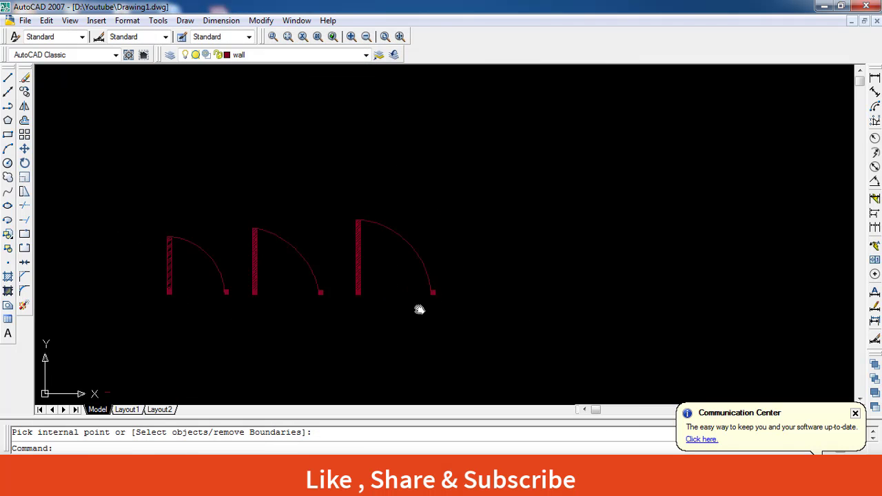
Step: Draw the 38-by-2 frame outline as a polyline in empty space beside the doors
{"action": "scroll", "coordinate": [476, 315], "scroll_direction": "up", "scroll_amount": 2}
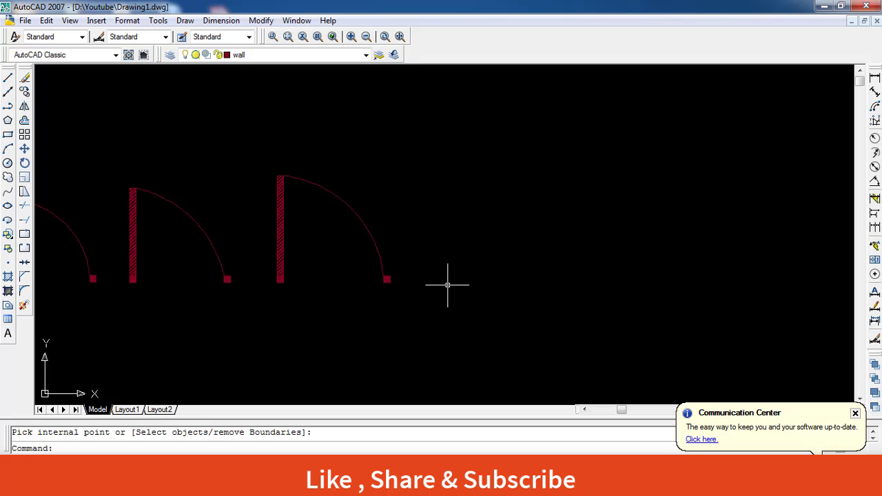
{"action": "left_click", "coordinate": [8, 107]}
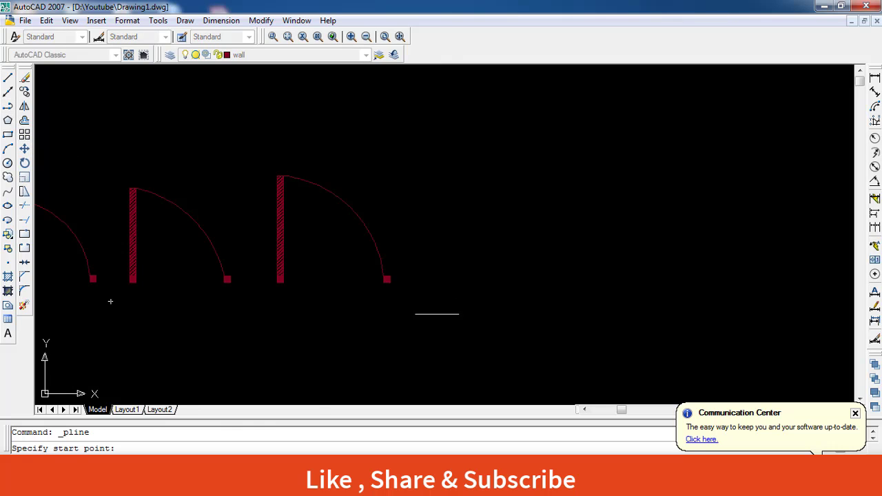
{"action": "middle_click_drag", "start_coordinate": [435, 311], "coordinate": [268, 290]}
{"action": "left_click", "coordinate": [311, 263]}
{"action": "type", "text": "38"}
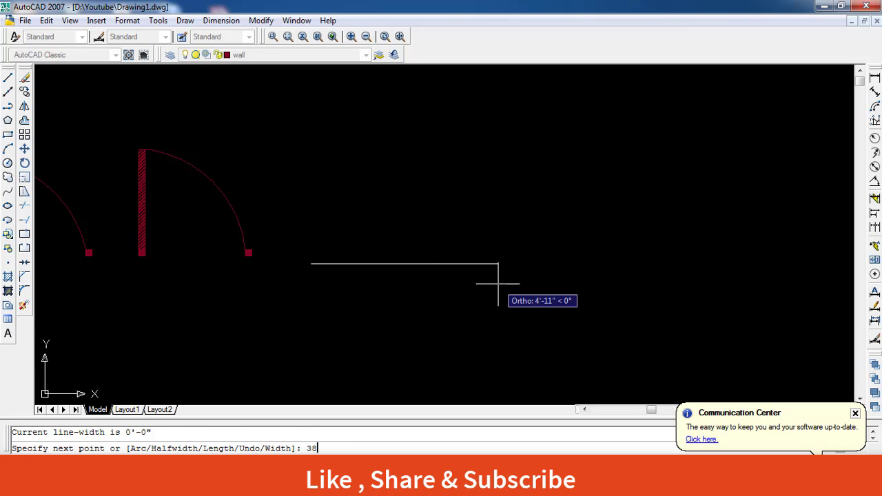
{"action": "key", "text": "Return"}
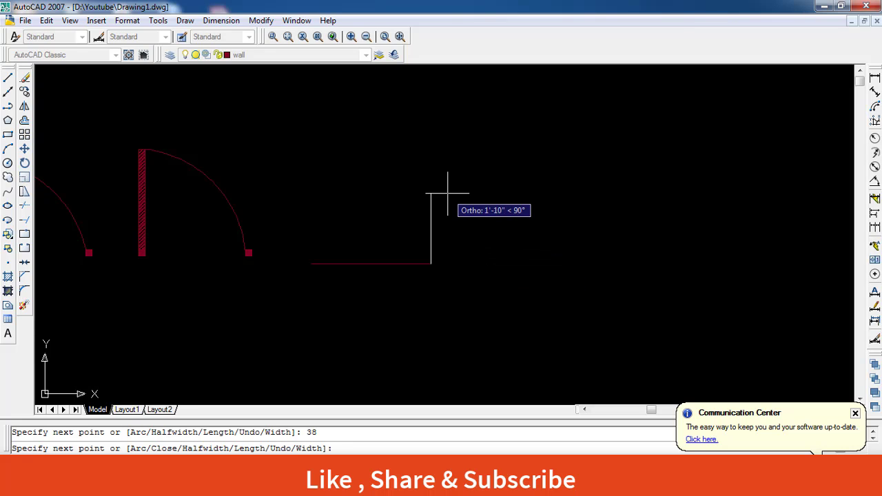
{"action": "type", "text": "2"}
{"action": "key", "text": "Return"}
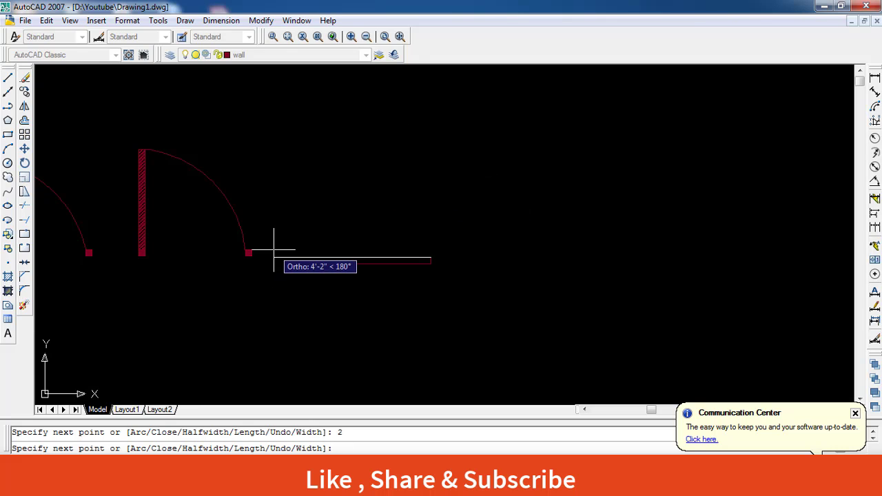
{"action": "type", "text": "8"}
{"action": "key", "text": "Return"}
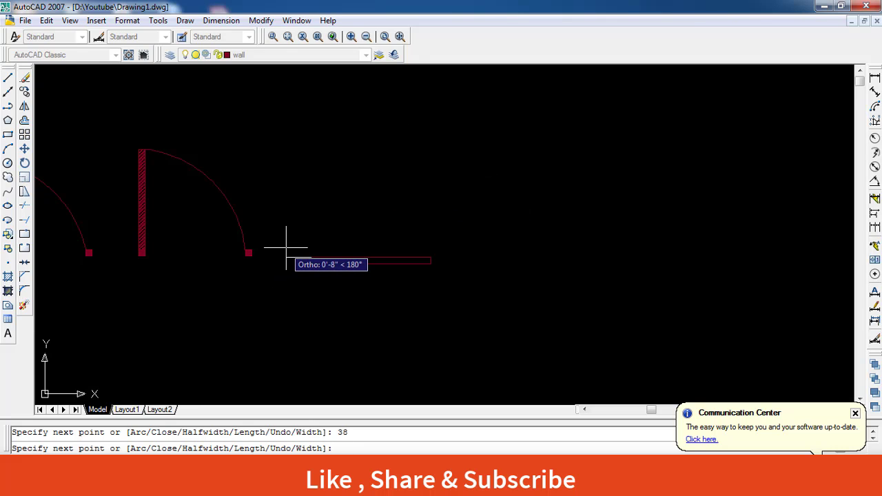
{"action": "scroll", "coordinate": [286, 246], "scroll_direction": "up", "scroll_amount": 5}
{"action": "key", "text": "Escape"}
Step: Mark off a 2-unit jamb square at the frame's left end
{"action": "key", "text": "Return"}
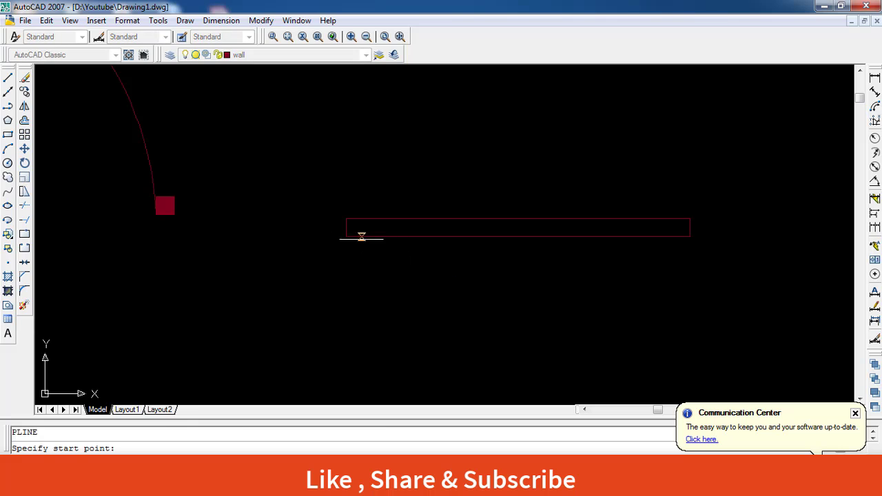
{"action": "left_click", "coordinate": [345, 236]}
{"action": "type", "text": "2"}
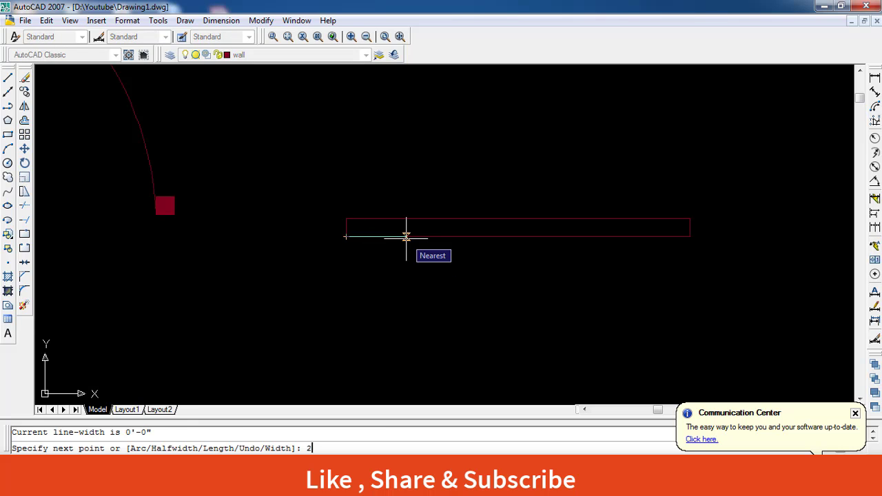
{"action": "key", "text": "Return"}
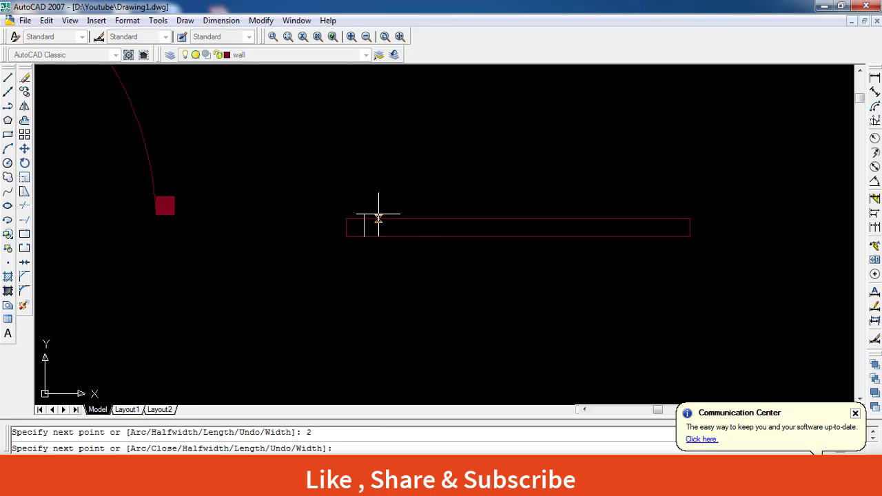
{"action": "left_click", "coordinate": [364, 218]}
{"action": "key", "text": "Return"}
{"action": "key", "text": "Return"}
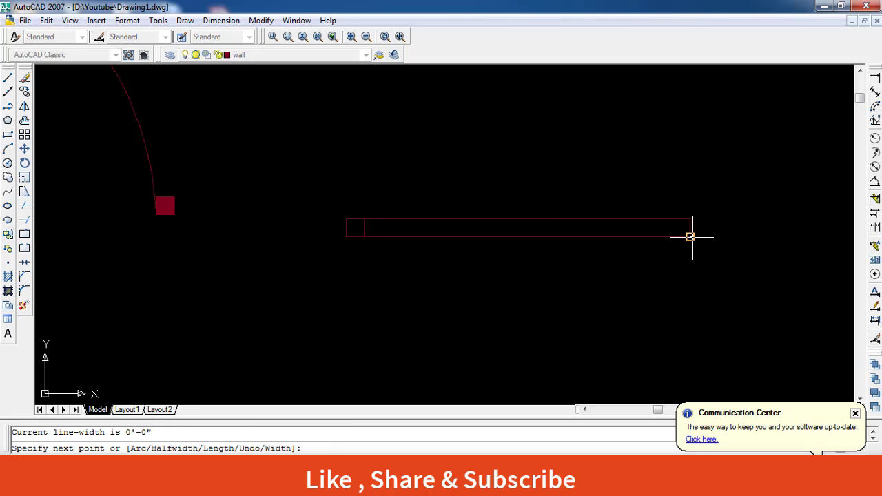
Step: Mark off a 2-unit jamb square at the frame's right end
{"action": "left_click", "coordinate": [690, 236]}
{"action": "type", "text": "2"}
{"action": "key", "text": "Return"}
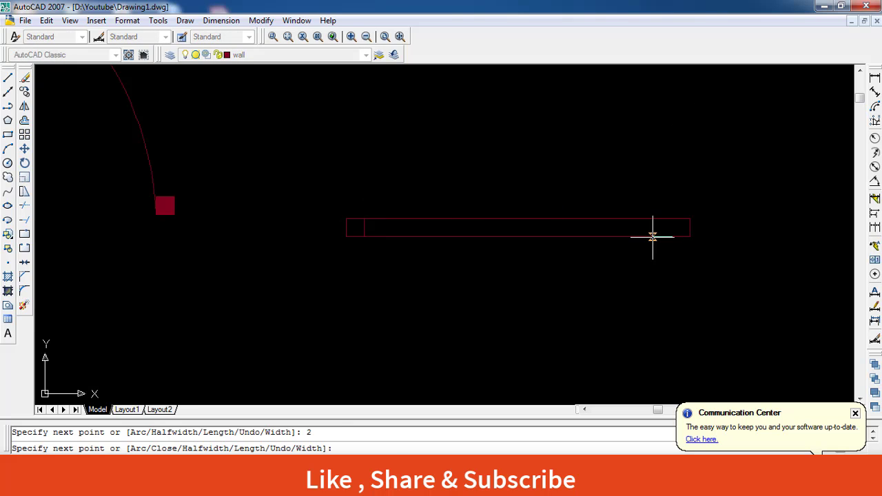
{"action": "scroll", "coordinate": [669, 234], "scroll_direction": "up", "scroll_amount": 3}
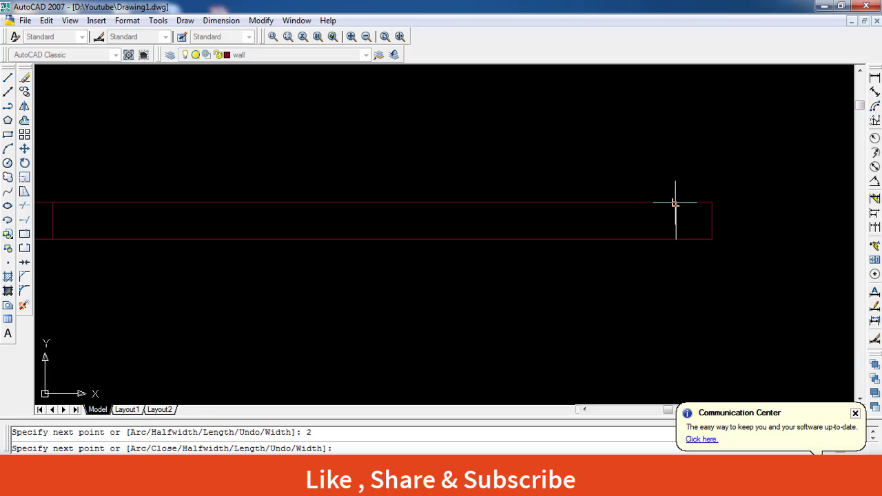
{"action": "key", "text": "Escape"}
{"action": "scroll", "coordinate": [744, 266], "scroll_direction": "down", "scroll_amount": 2}
{"action": "scroll", "coordinate": [745, 266], "scroll_direction": "down", "scroll_amount": 2}
{"action": "scroll", "coordinate": [662, 295], "scroll_direction": "up", "scroll_amount": 3}
{"action": "middle_click_drag", "start_coordinate": [649, 280], "coordinate": [534, 316]}
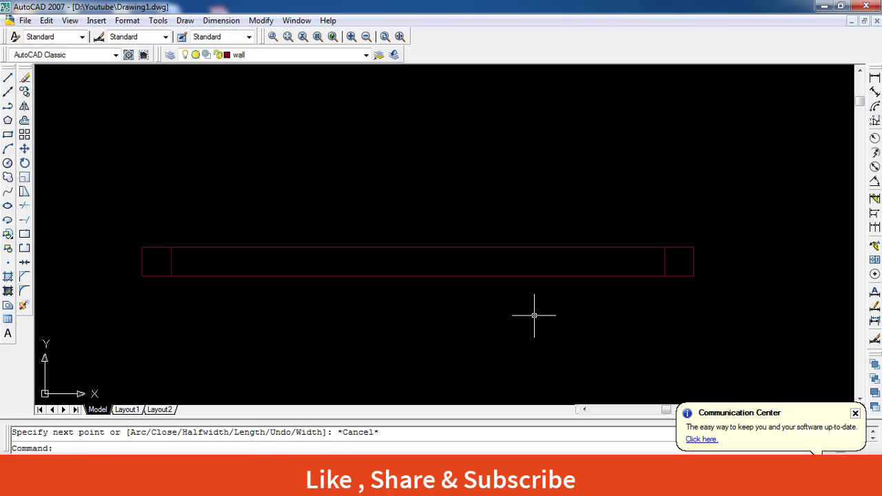
Step: Draw the upright 2'10 door leaf polyline, width 2, from the frame's top-left corner
{"action": "left_click", "coordinate": [8, 106]}
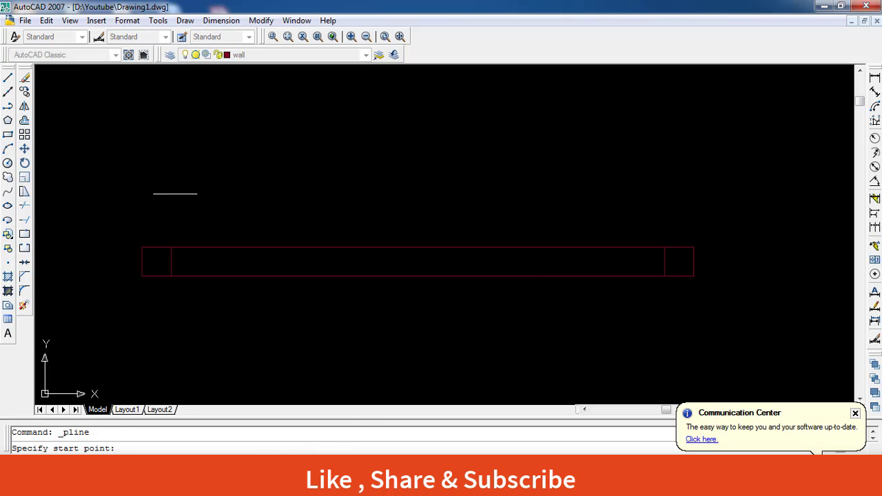
{"action": "left_click", "coordinate": [142, 247]}
{"action": "scroll", "coordinate": [176, 157], "scroll_direction": "down", "scroll_amount": 4}
{"action": "middle_click_drag", "start_coordinate": [163, 71], "coordinate": [163, 191]}
{"action": "type", "text": "2'10"}
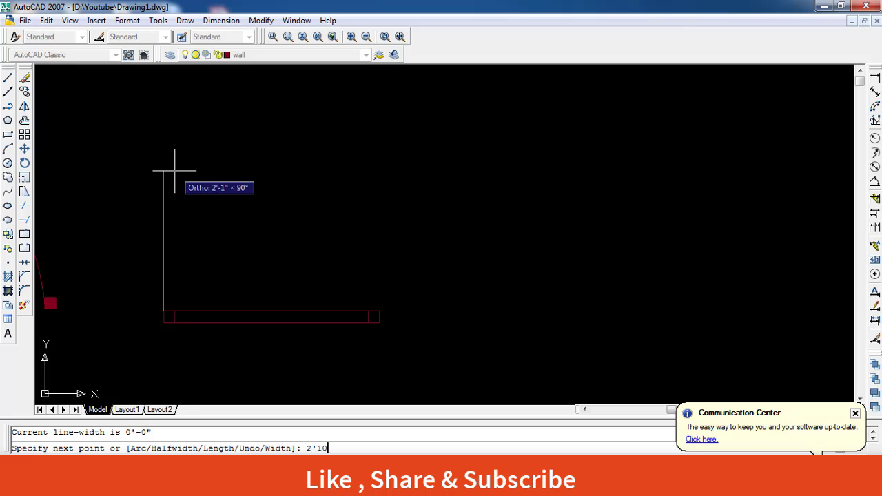
{"action": "key", "text": "Return"}
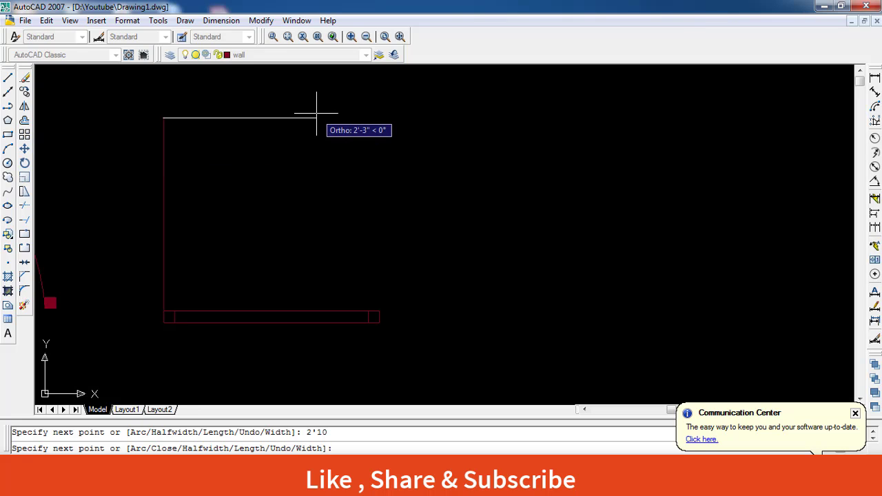
{"action": "type", "text": "2"}
{"action": "key", "text": "Return"}
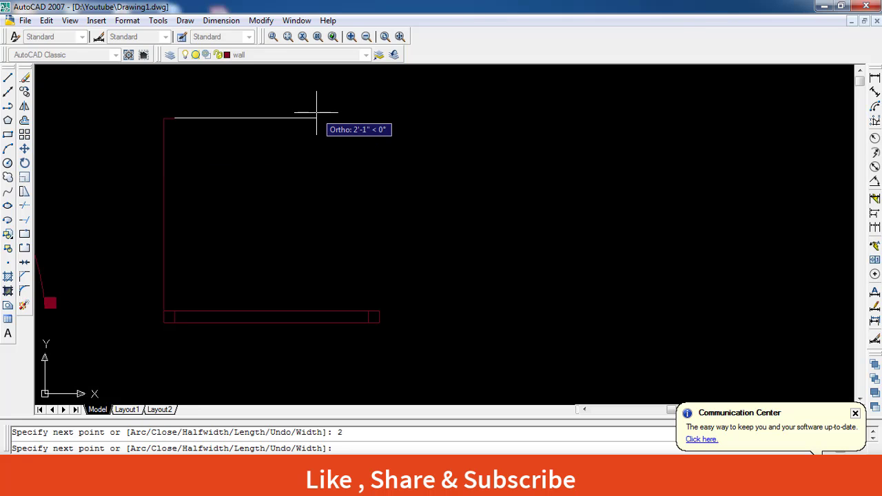
{"action": "scroll", "coordinate": [174, 309], "scroll_direction": "up", "scroll_amount": 3}
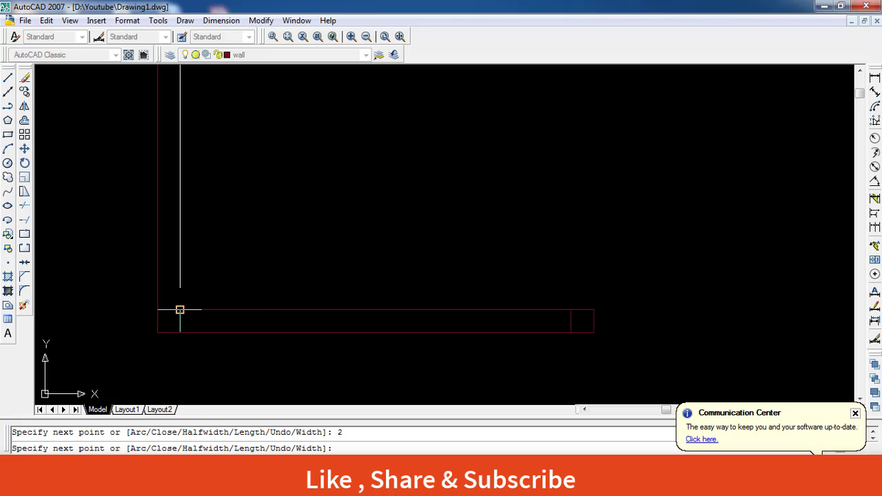
{"action": "key", "text": "Escape"}
{"action": "type", "text": "tr"}
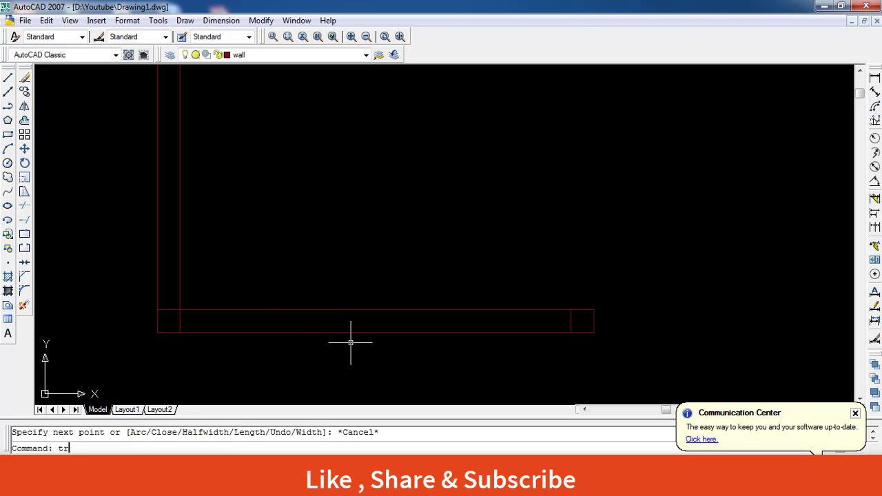
Step: Trim away the bottom wall band between the two jamb squares
{"action": "key", "text": "Return"}
{"action": "key", "text": "Return"}
{"action": "left_click", "coordinate": [386, 365]}
{"action": "left_click", "coordinate": [397, 351]}
{"action": "left_click", "coordinate": [386, 305]}
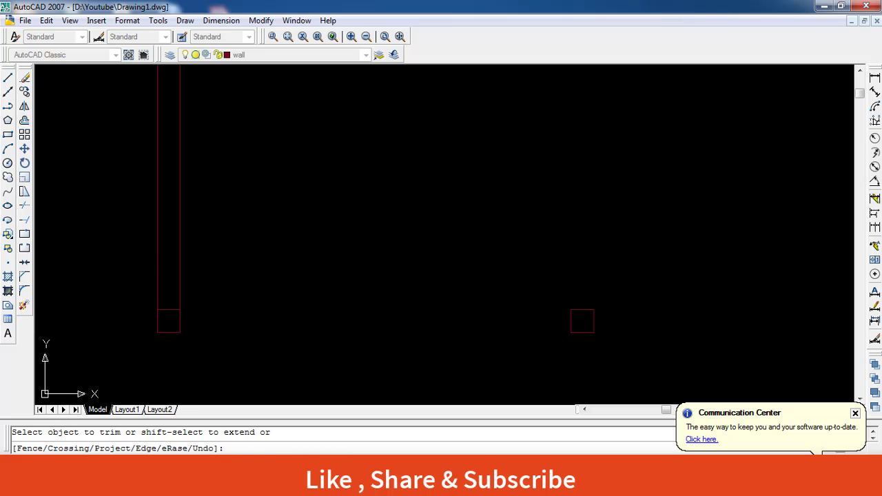
{"action": "scroll", "coordinate": [386, 314], "scroll_direction": "down", "scroll_amount": 3}
{"action": "scroll", "coordinate": [386, 315], "scroll_direction": "up", "scroll_amount": 2}
{"action": "middle_click_drag", "start_coordinate": [325, 300], "coordinate": [266, 324]}
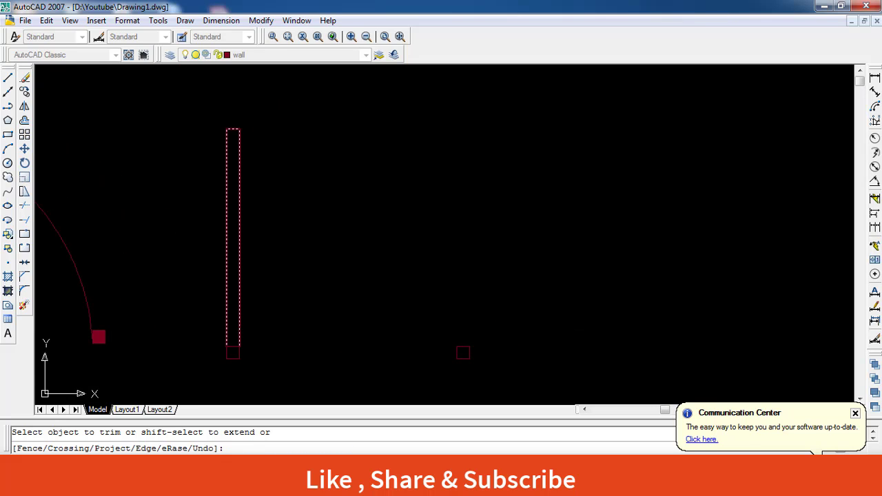
Step: Draw a 3-point swing arc from the leaf's top corner to the right jamb
{"action": "left_click", "coordinate": [7, 148]}
{"action": "left_click", "coordinate": [239, 129]}
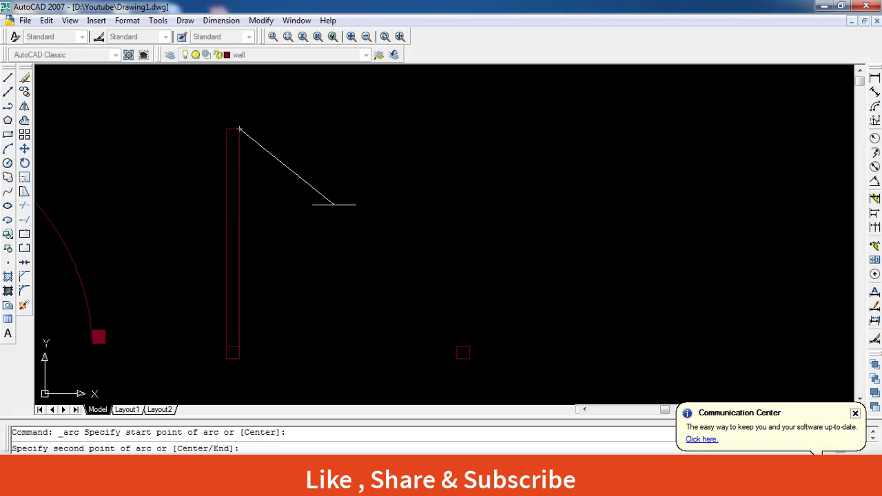
{"action": "left_click", "coordinate": [387, 195]}
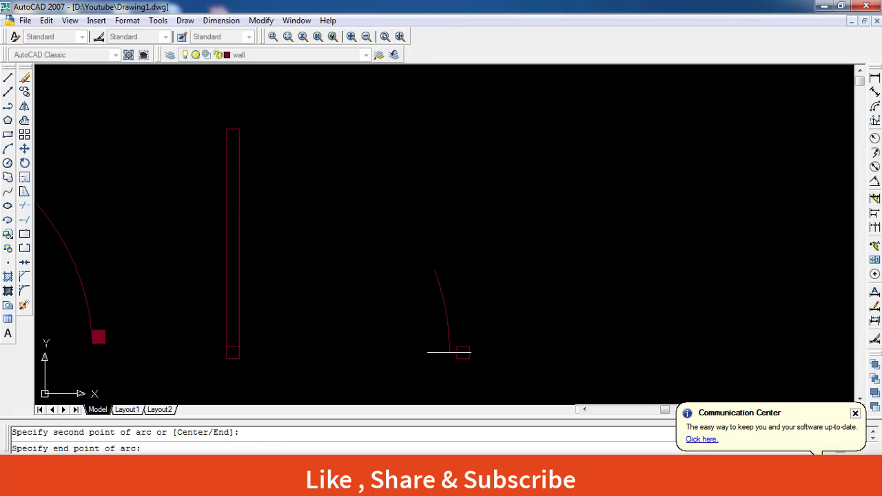
{"action": "left_click", "coordinate": [457, 353]}
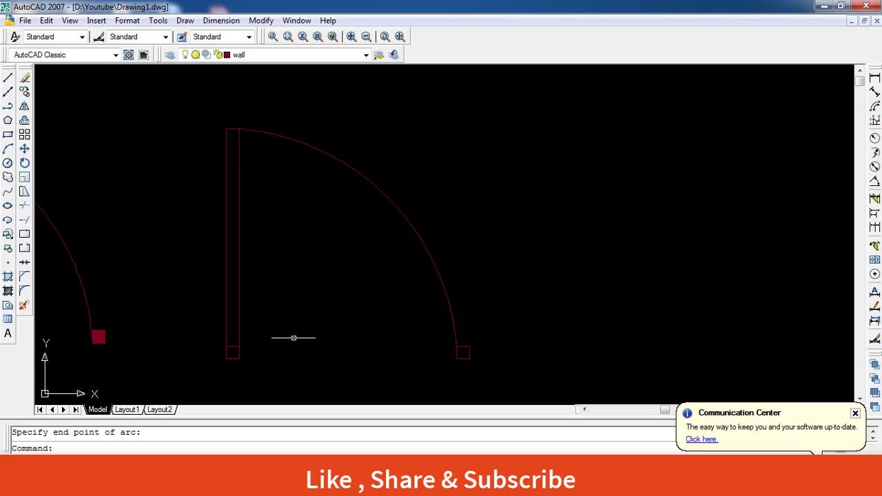
{"action": "type", "text": "h"}
Step: Hatch the inside of the tall door leaf with the ANSI34 diagonal pattern
{"action": "key", "text": "Return"}
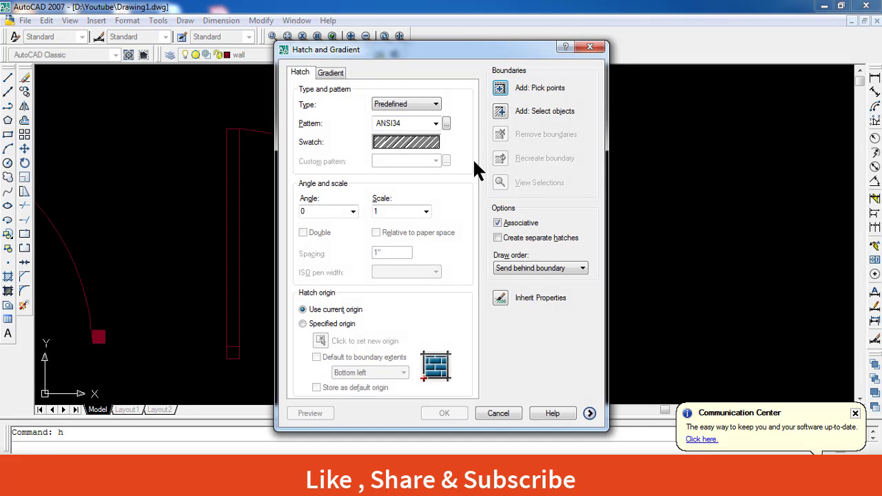
{"action": "left_click", "coordinate": [501, 88]}
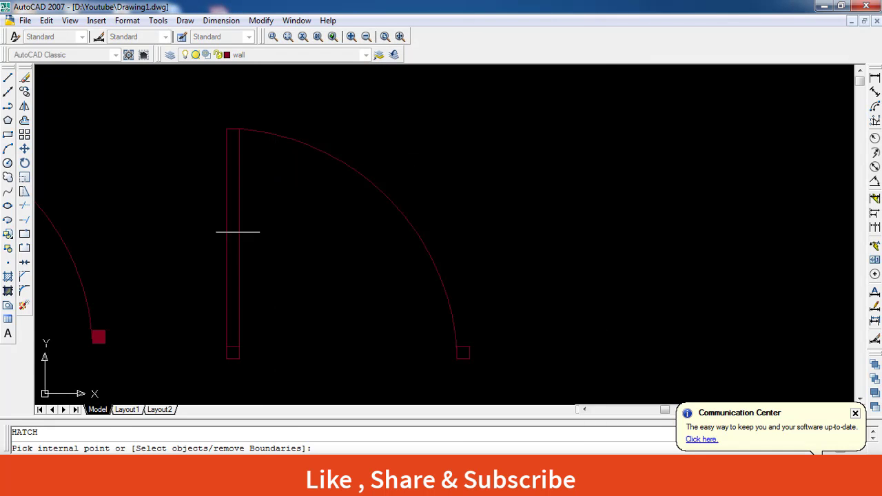
{"action": "left_click", "coordinate": [238, 232]}
{"action": "key", "text": "Return"}
{"action": "key", "text": "Return"}
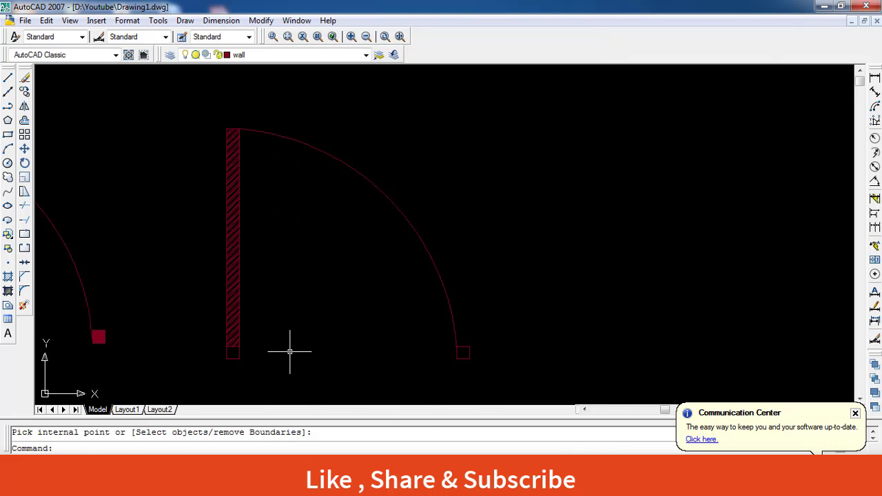
{"action": "type", "text": "h"}
{"action": "key", "text": "Return"}
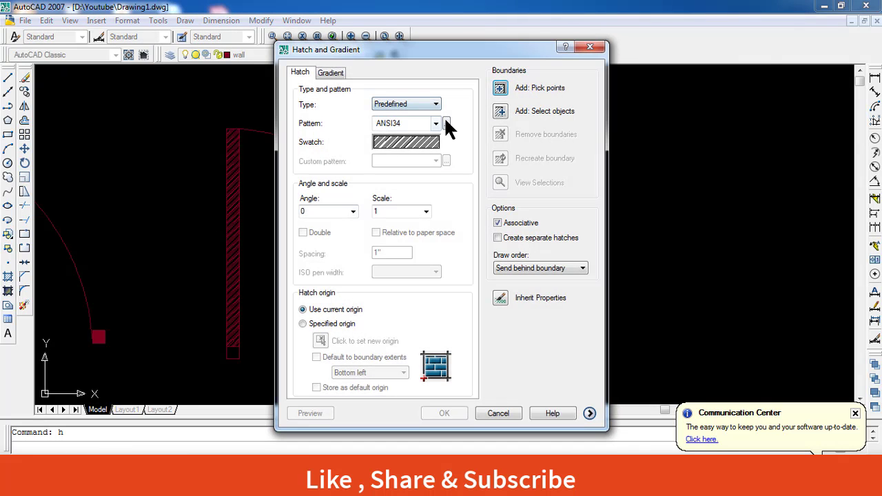
Step: Fill both jamb squares with the SOLID pattern from Other Predefined
{"action": "left_click", "coordinate": [446, 124]}
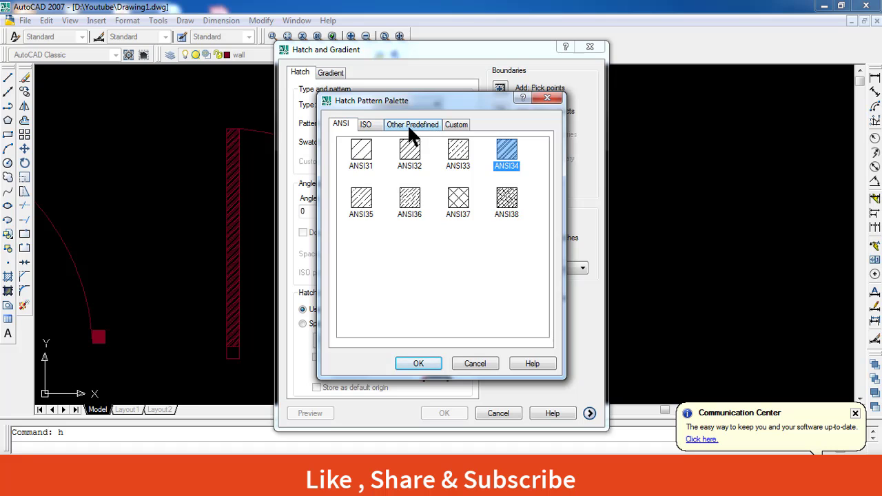
{"action": "left_click", "coordinate": [409, 127]}
{"action": "left_click", "coordinate": [418, 364]}
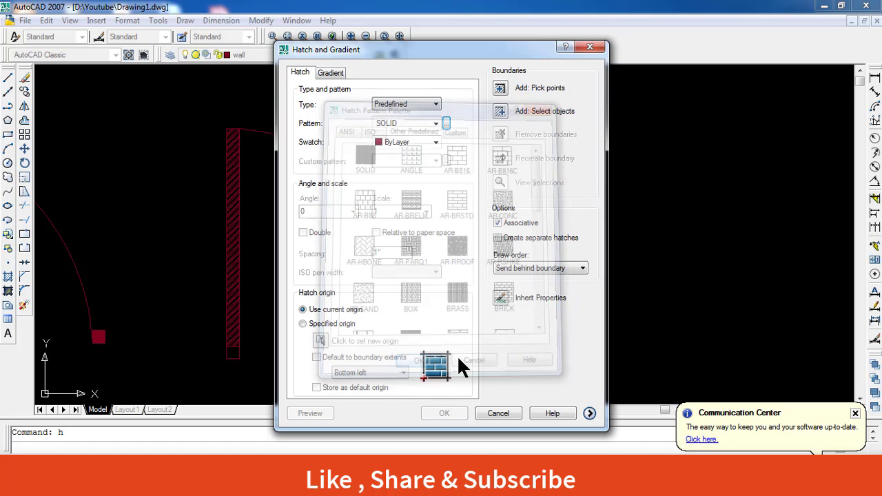
{"action": "left_click", "coordinate": [501, 87]}
{"action": "left_click", "coordinate": [233, 353]}
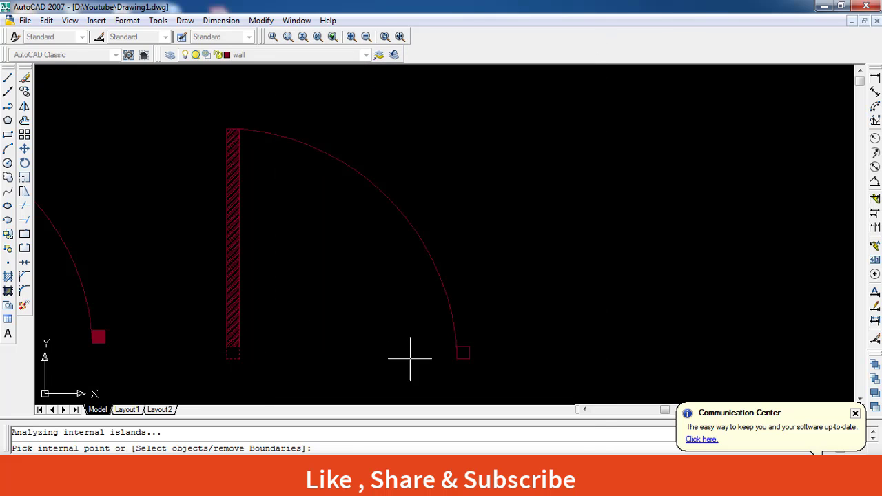
{"action": "left_click", "coordinate": [463, 355]}
{"action": "key", "text": "Return"}
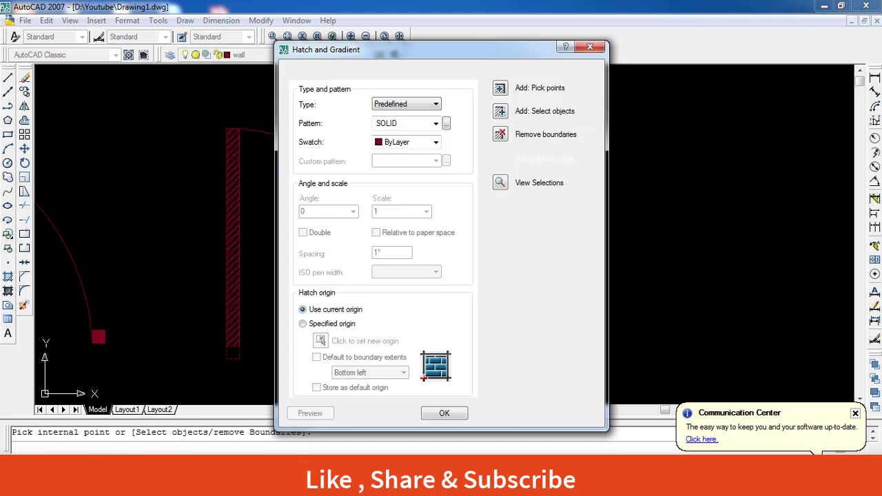
{"action": "key", "text": "Return"}
{"action": "scroll", "coordinate": [346, 296], "scroll_direction": "down", "scroll_amount": 3}
Step: Zoom out to all four doors, then crossing-window select the third door's leaf, hatch, jambs and arc
{"action": "scroll", "coordinate": [351, 306], "scroll_direction": "down", "scroll_amount": 2}
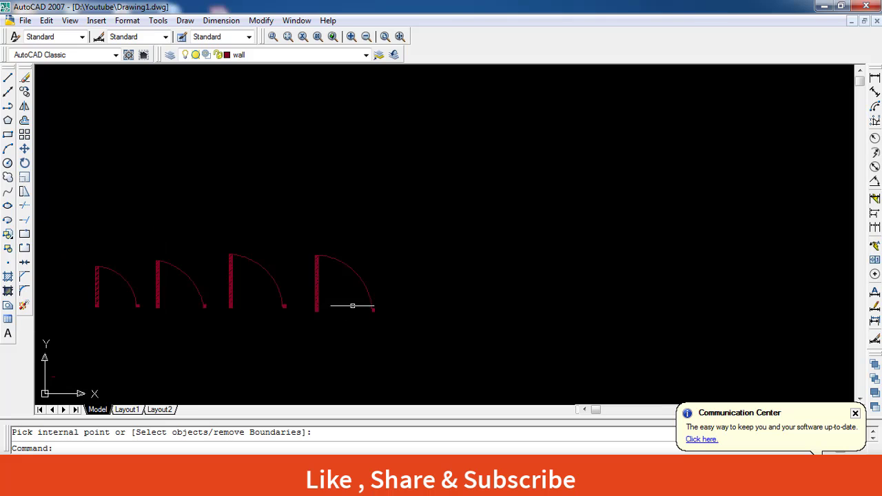
{"action": "scroll", "coordinate": [306, 337], "scroll_direction": "down", "scroll_amount": 1}
{"action": "scroll", "coordinate": [238, 299], "scroll_direction": "down", "scroll_amount": 2}
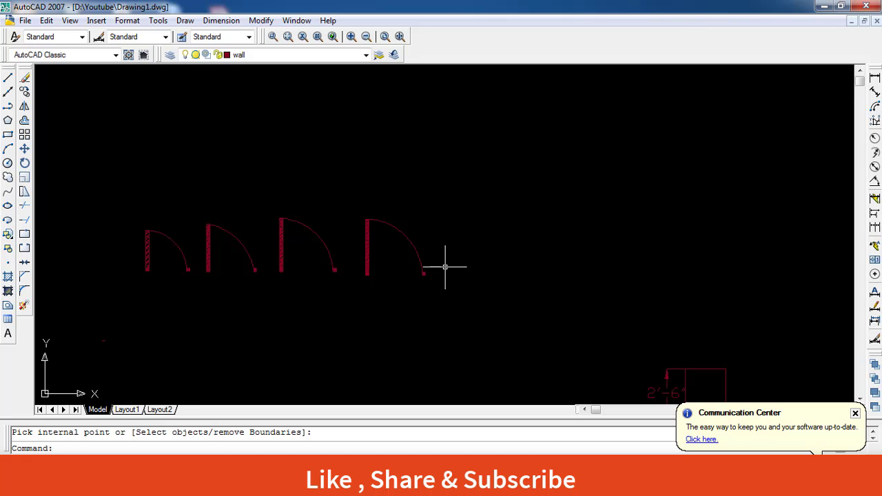
{"action": "scroll", "coordinate": [374, 263], "scroll_direction": "up", "scroll_amount": 3}
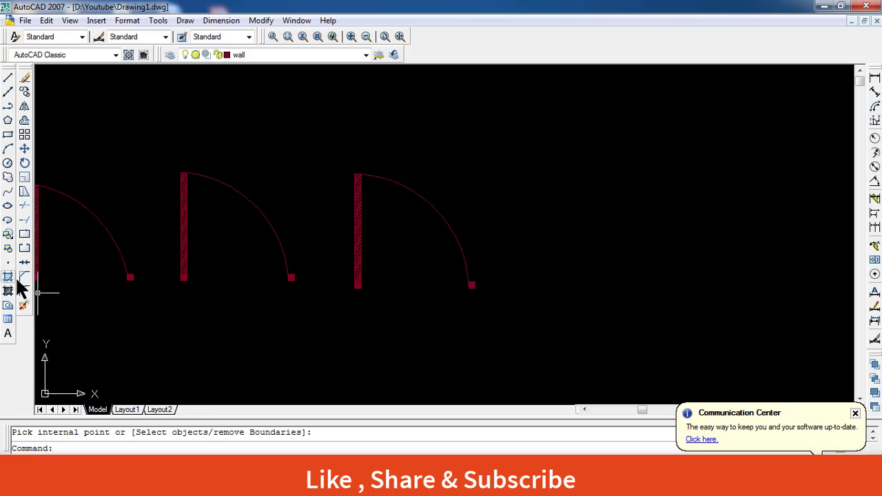
{"action": "left_click", "coordinate": [536, 337]}
{"action": "left_click", "coordinate": [317, 125]}
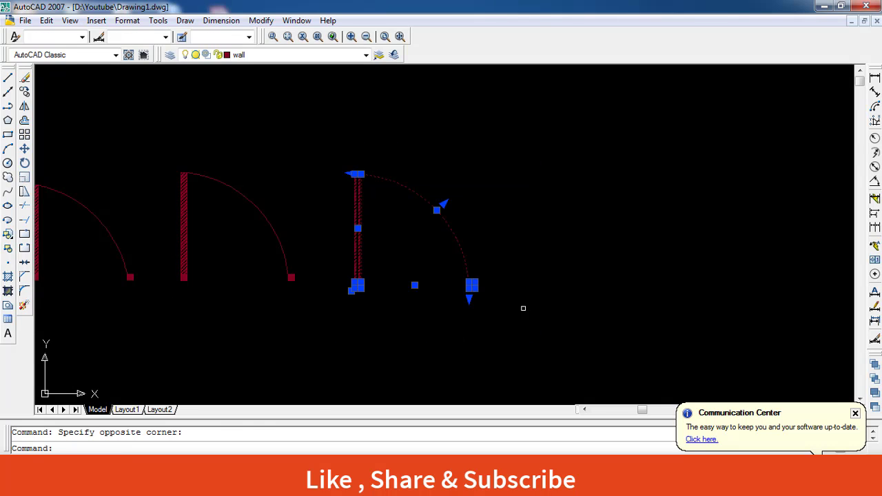
{"action": "left_click", "coordinate": [551, 344]}
{"action": "left_click", "coordinate": [309, 122]}
Step: Define the selected door as a block and window-select it to confirm it's one object
{"action": "key", "text": "Return"}
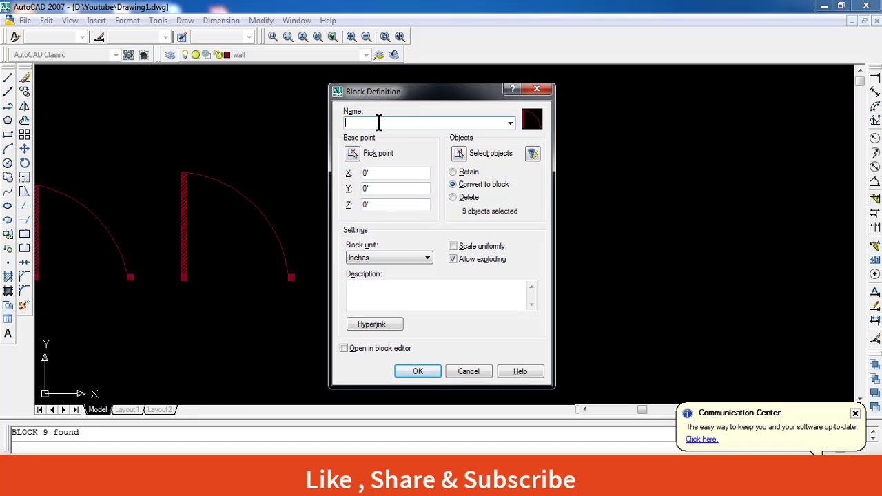
{"action": "type", "text": "00224"}
{"action": "key", "text": "Return"}
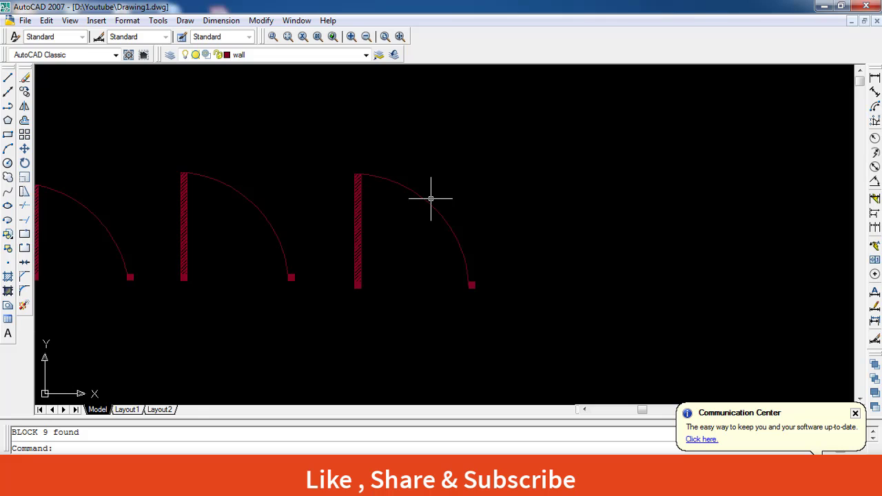
{"action": "left_click", "coordinate": [538, 325]}
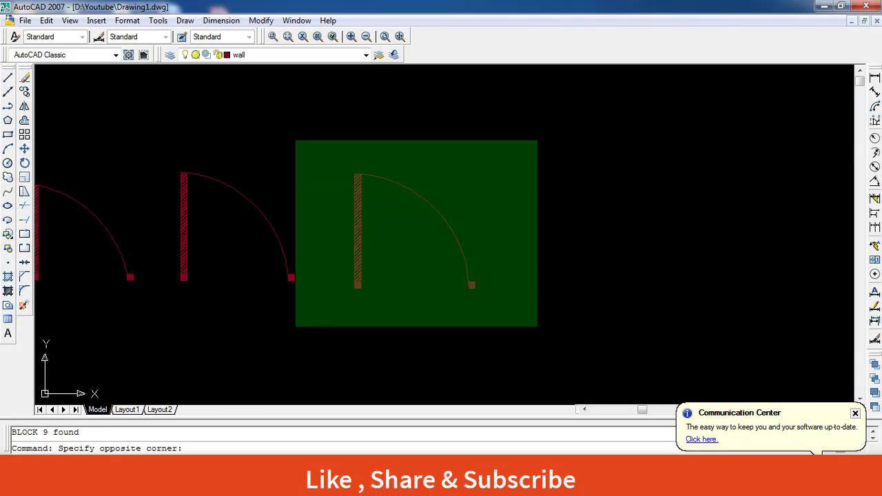
{"action": "left_click", "coordinate": [297, 138]}
Step: Zoom and pan so all four door symbols are visible together
{"action": "scroll", "coordinate": [436, 256], "scroll_direction": "down", "scroll_amount": 2}
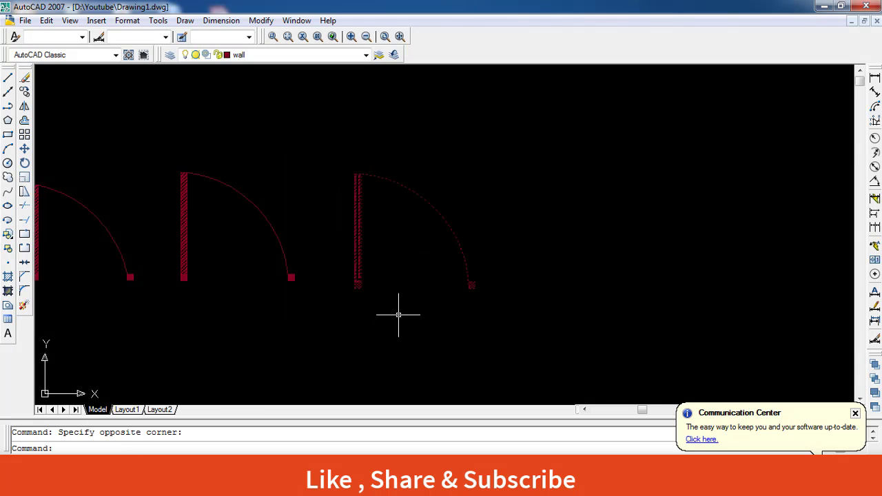
{"action": "scroll", "coordinate": [400, 311], "scroll_direction": "down", "scroll_amount": 3}
{"action": "scroll", "coordinate": [425, 290], "scroll_direction": "down", "scroll_amount": 1}
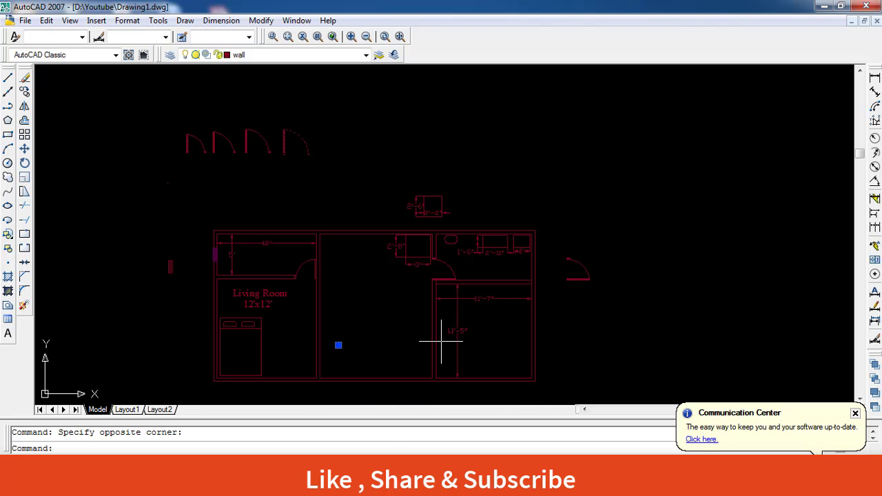
{"action": "scroll", "coordinate": [239, 117], "scroll_direction": "up", "scroll_amount": 5}
{"action": "middle_click_drag", "start_coordinate": [239, 122], "coordinate": [415, 144]}
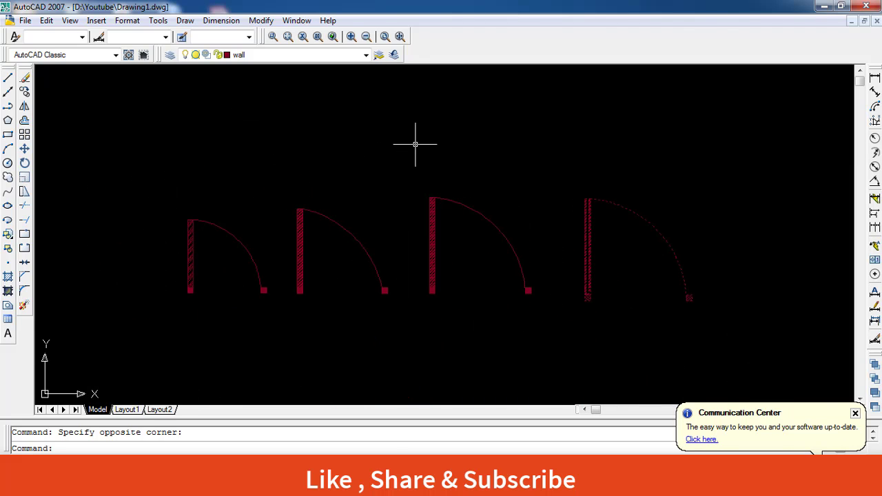